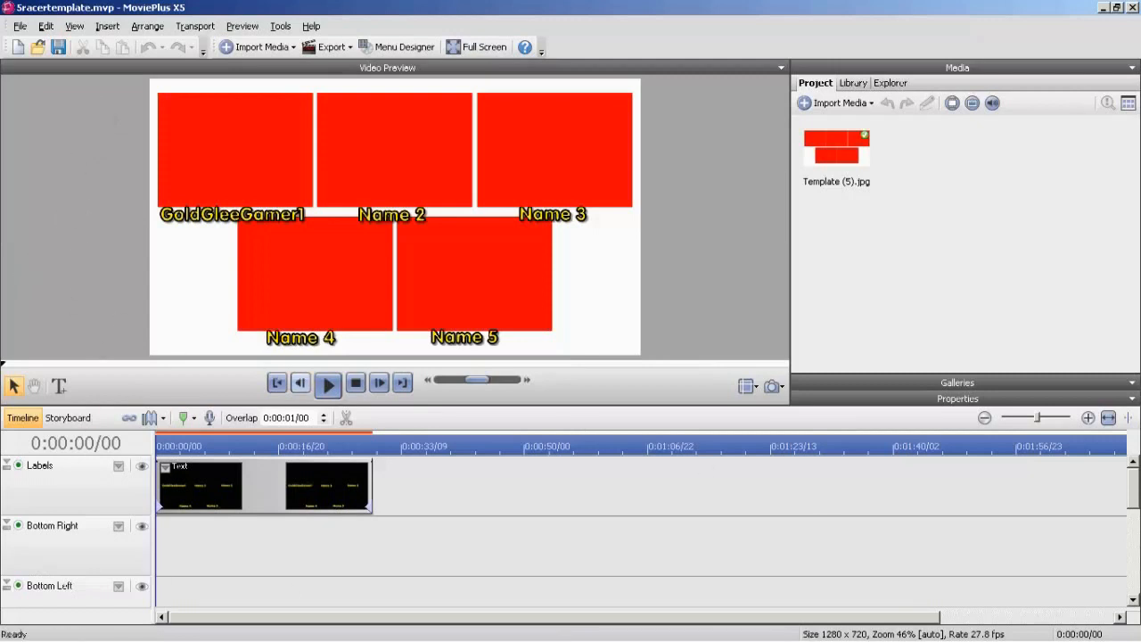
Start saving the project as a new copy and browse to the TMNT 1 folder inside Race Files.
click(19, 26)
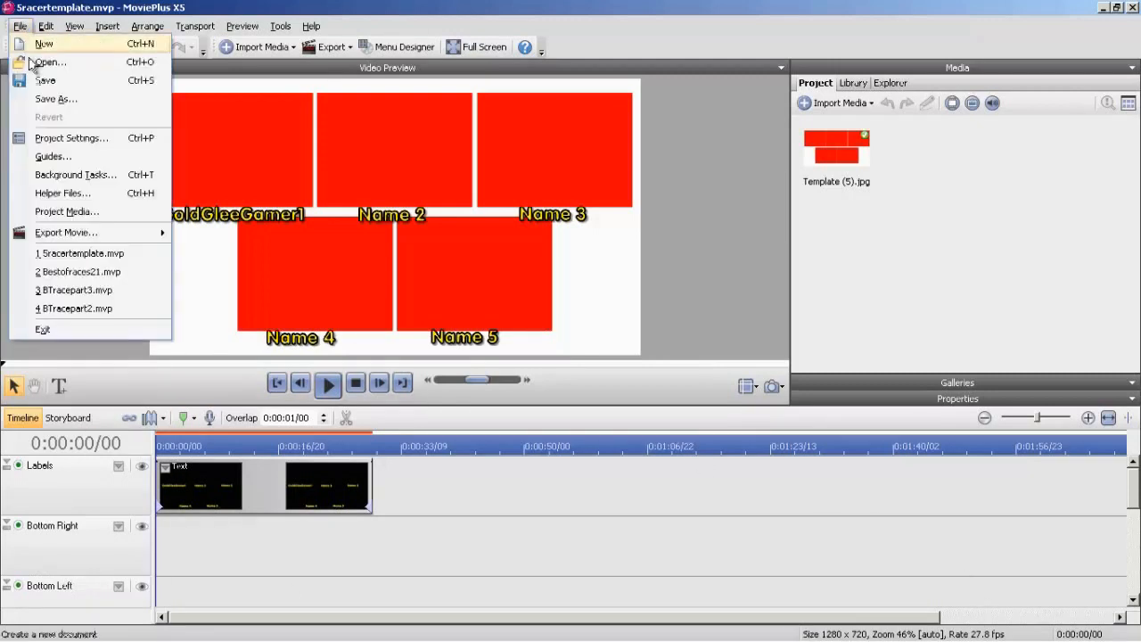
click(44, 97)
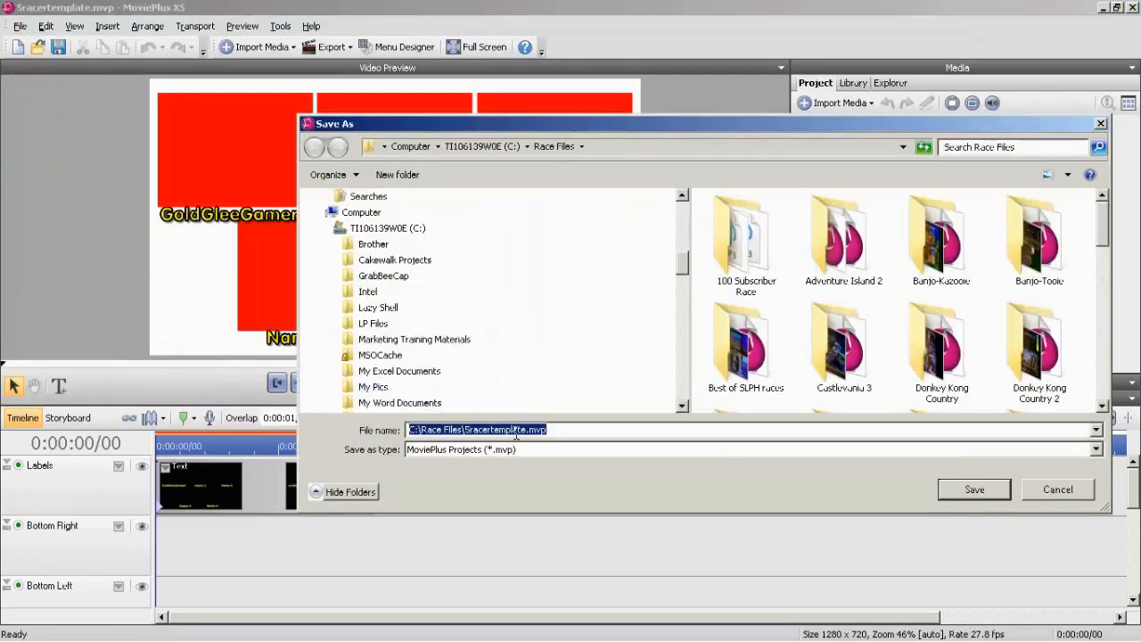
drag(1104, 230, 1103, 392)
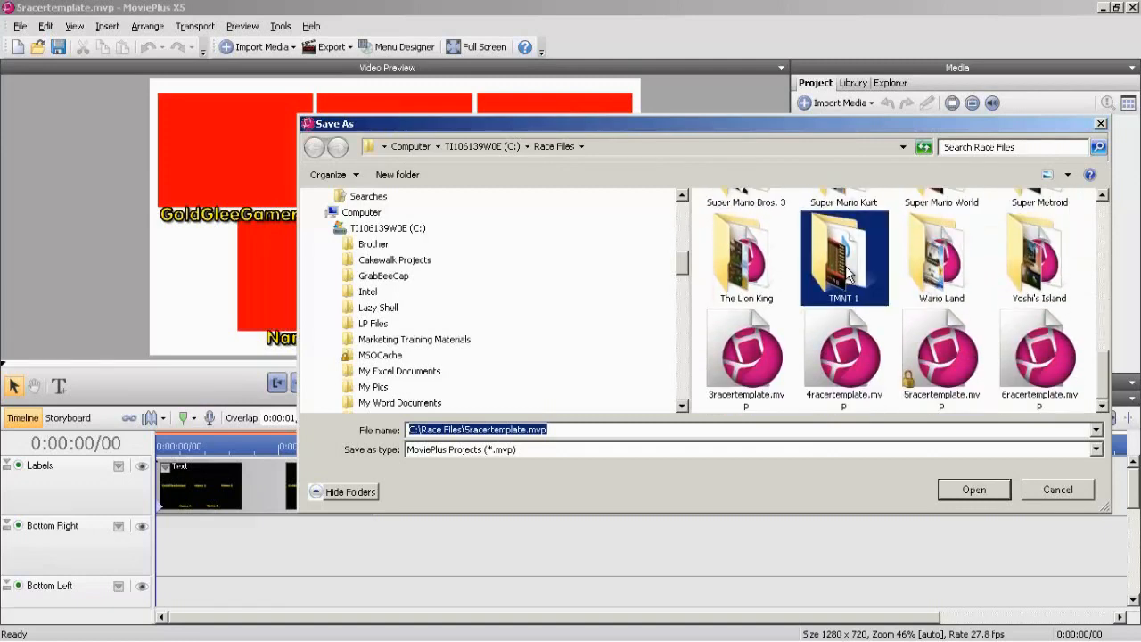
double_click(846, 272)
Name the project copy TMNTracepart1.mvp and save it in the TMNT 1 folder.
double_click(468, 434)
click(468, 434)
drag(468, 434, 316, 434)
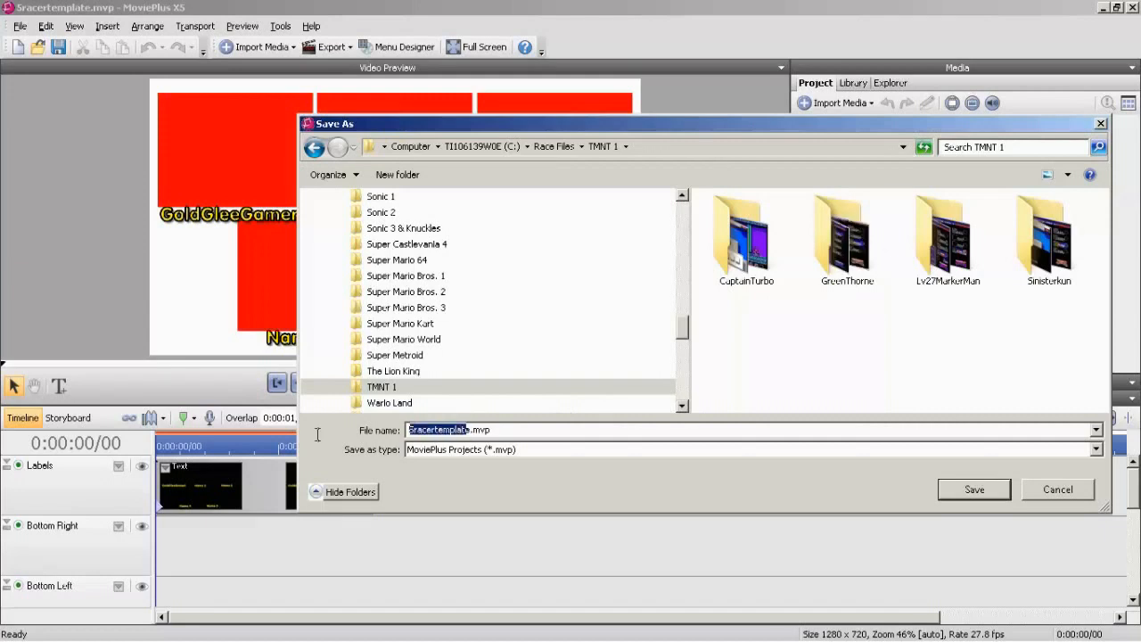
key(Delete)
key(Delete)
key(Caps_Lock)
text(TMT)
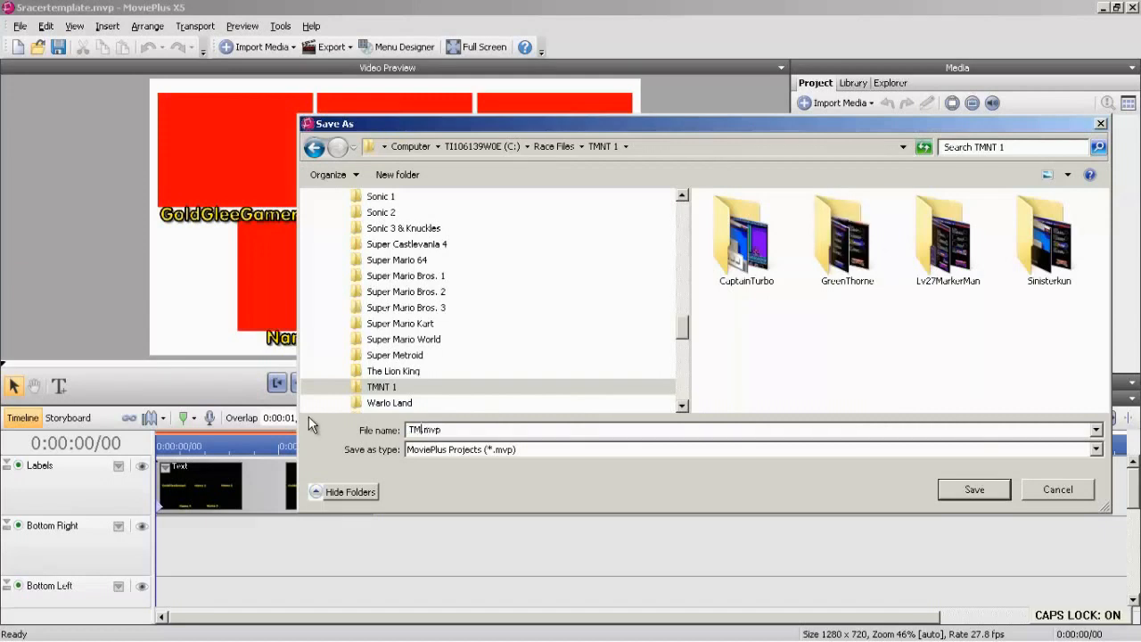
key(BackSpace)
text(NT)
key(Caps_Lock)
text(racepart)
key(Caps_Lock)
click(982, 490)
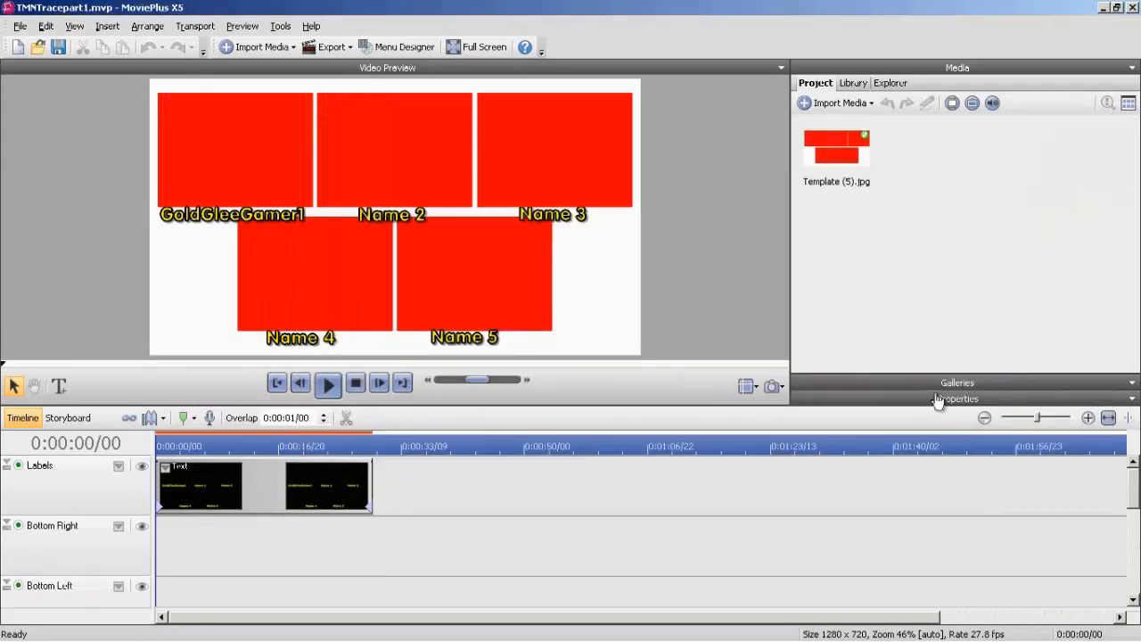
Import the background image TMNT1background.jpg from the TMNT 1 folder in Race Files into the project media.
drag(1130, 500, 1132, 595)
click(869, 103)
click(829, 119)
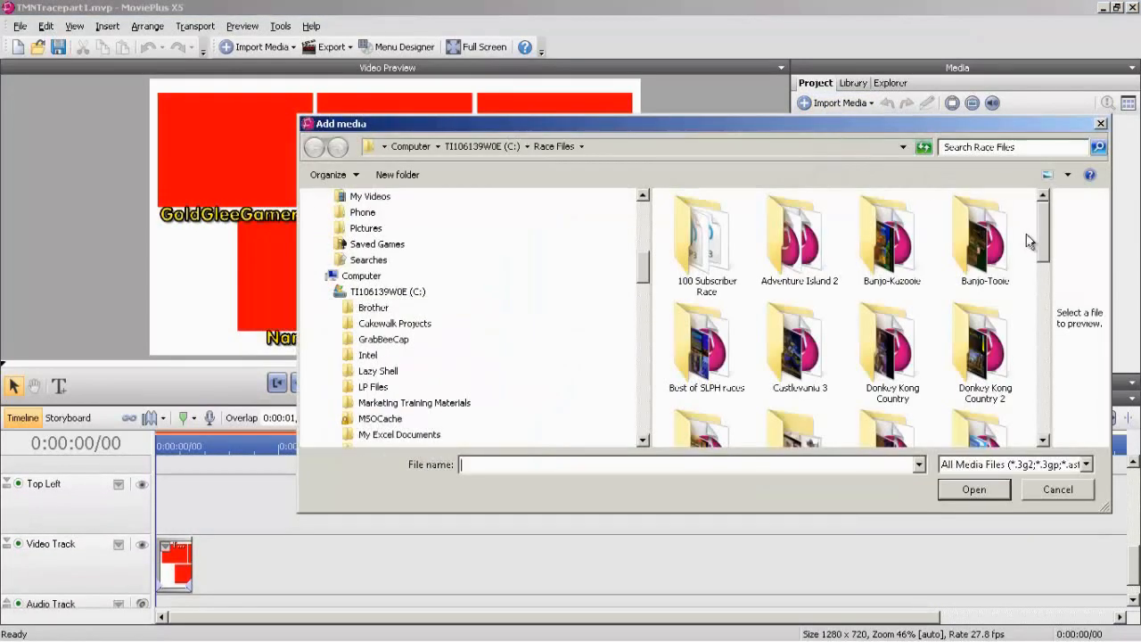
drag(1043, 249, 1043, 402)
double_click(807, 333)
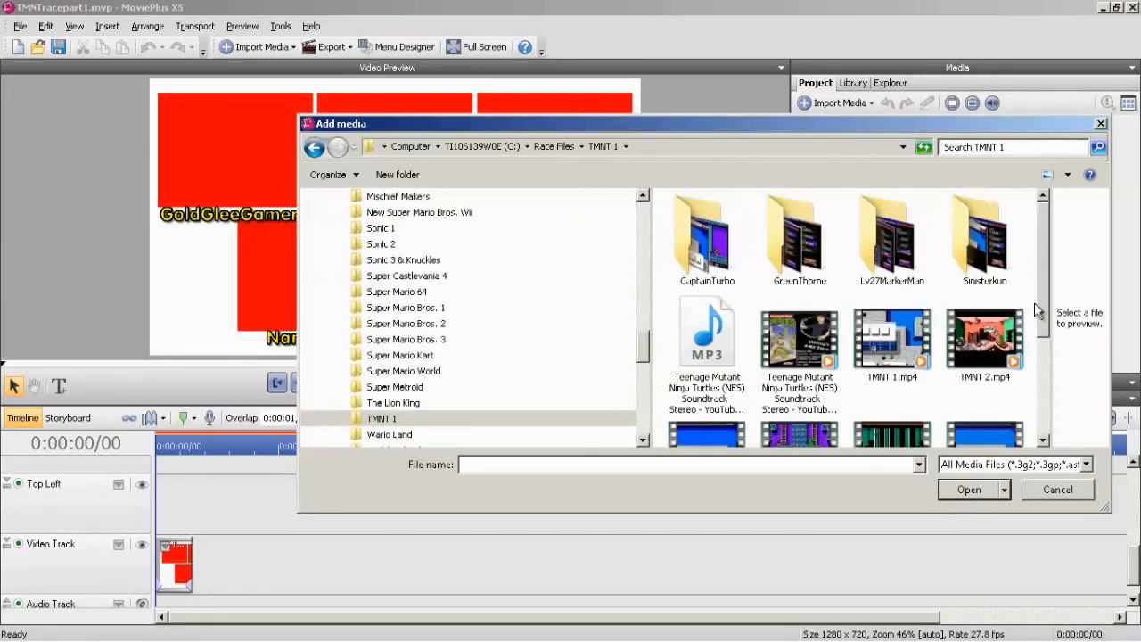
scroll(1039, 313, down, 3)
click(718, 399)
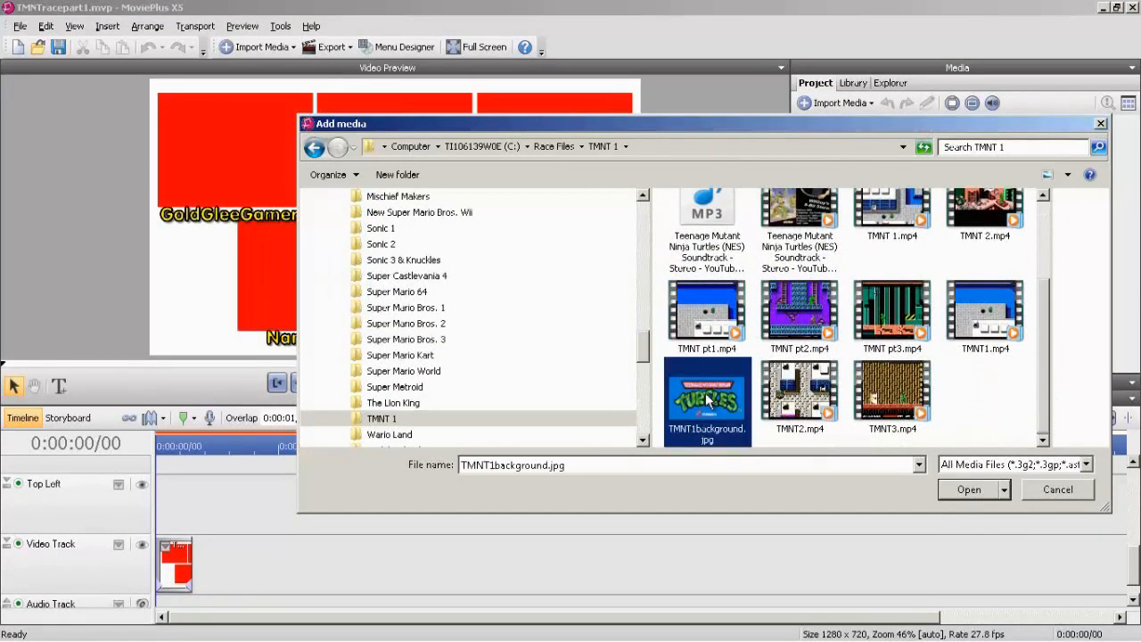
click(953, 489)
Import the video TMNTracepart1.mpeg from the GrabBeeCap folder on drive C into the project media.
click(825, 101)
click(832, 129)
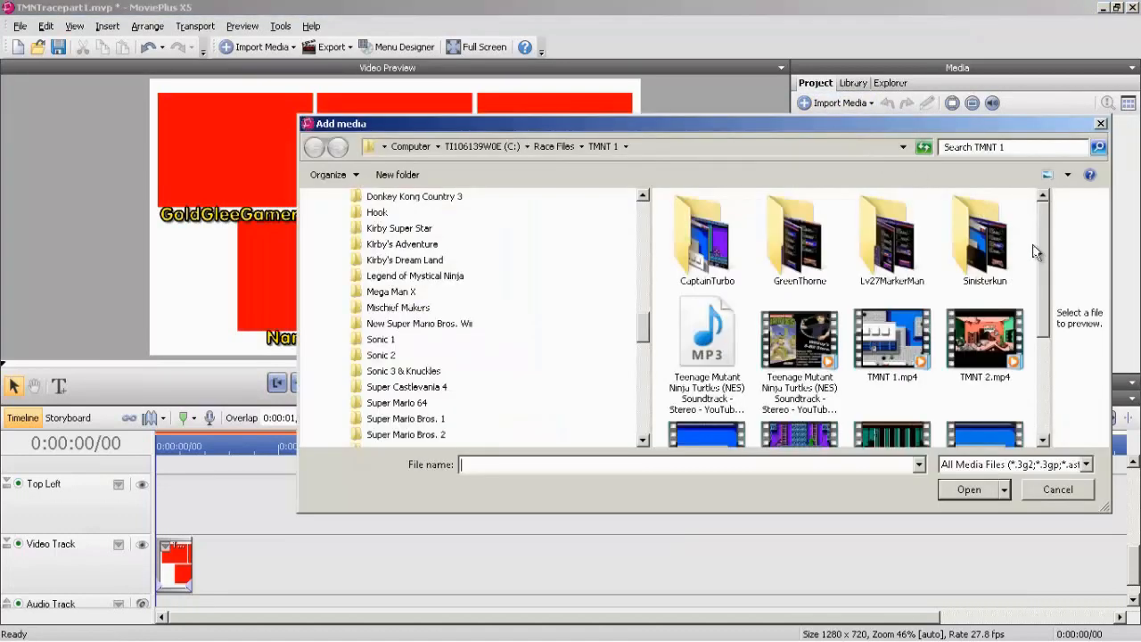
scroll(1050, 343, down, 3)
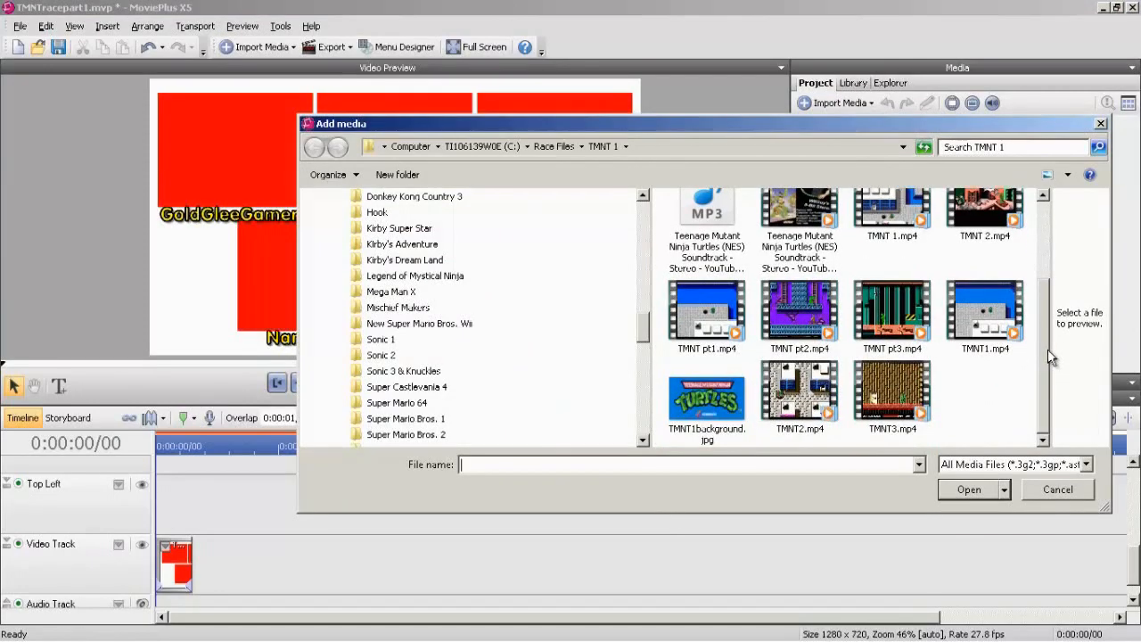
scroll(1049, 286, up, 2)
scroll(1049, 286, up, 1)
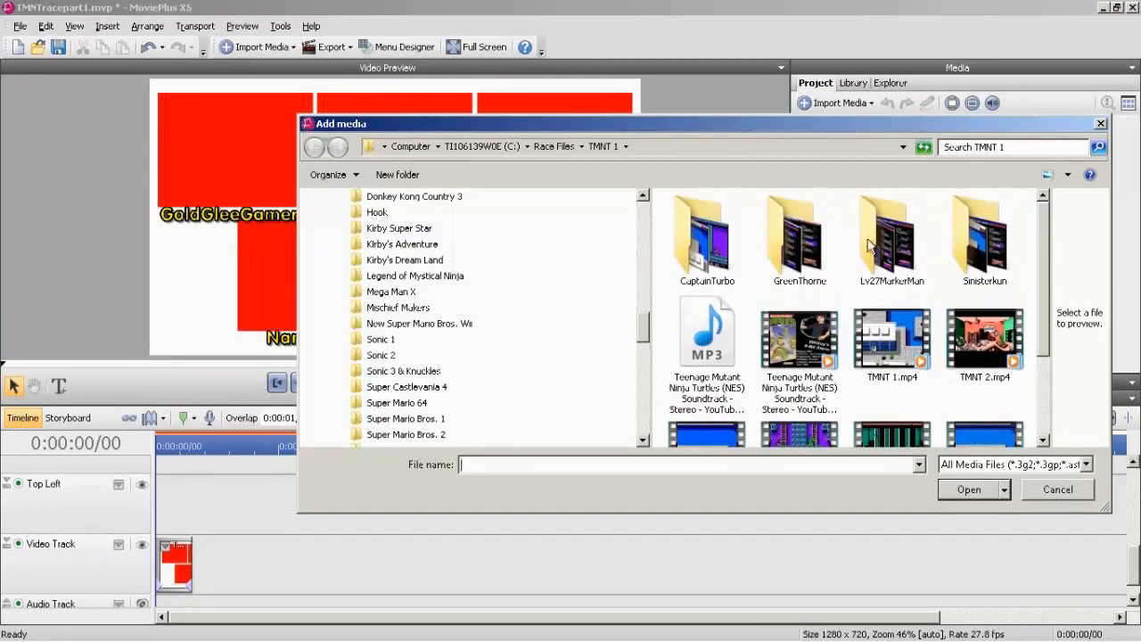
drag(645, 331, 657, 275)
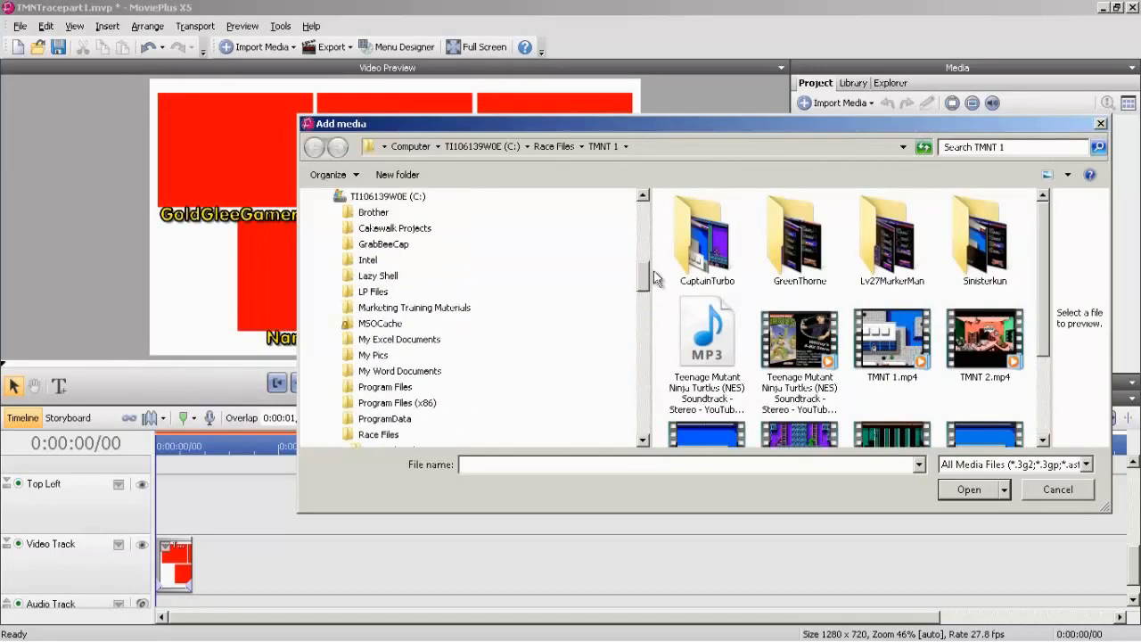
click(428, 248)
drag(1041, 239, 1043, 409)
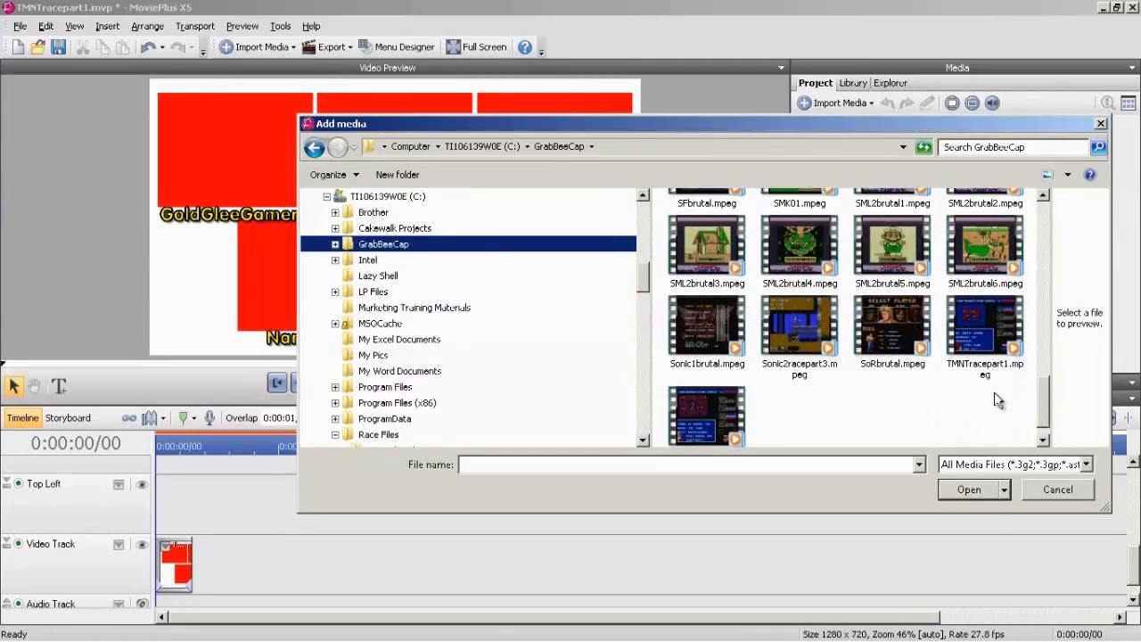
click(989, 357)
click(974, 491)
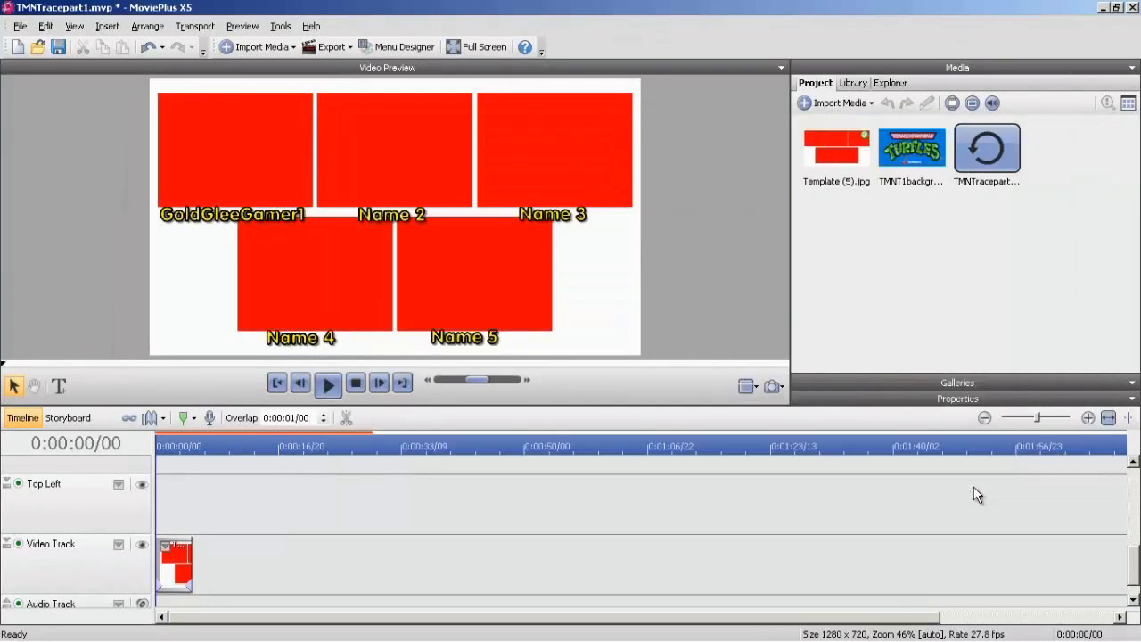
Import the video TMNT pt1.wmv from the CaptainTurbo folder in Race Files\TMNT 1 and close the crashed preview handler.
click(827, 104)
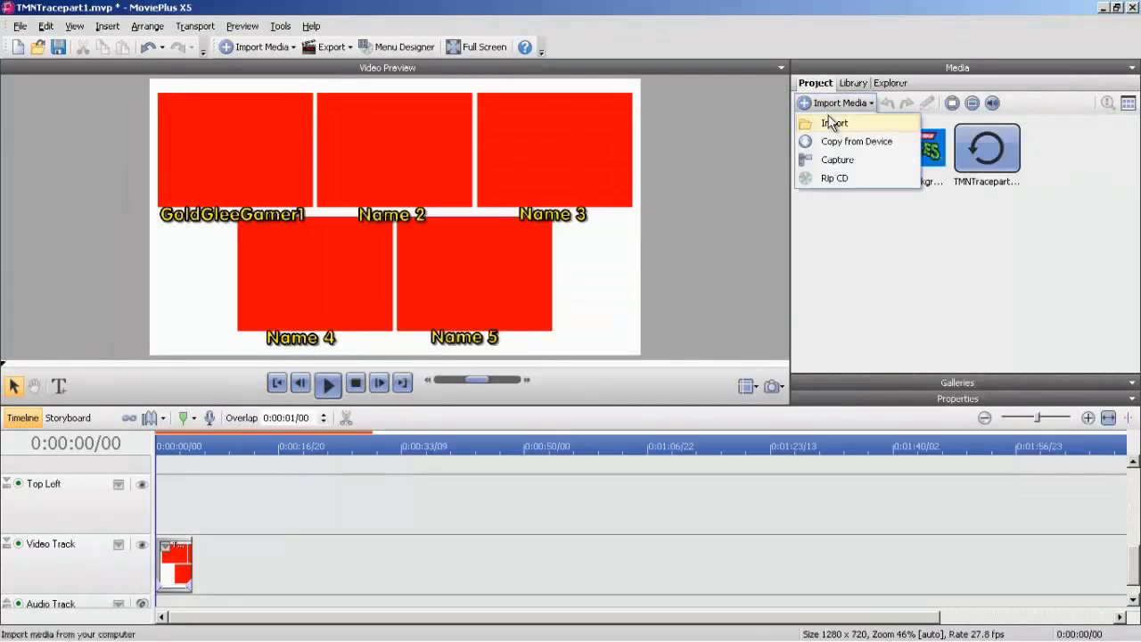
click(826, 119)
drag(642, 261, 641, 344)
click(378, 307)
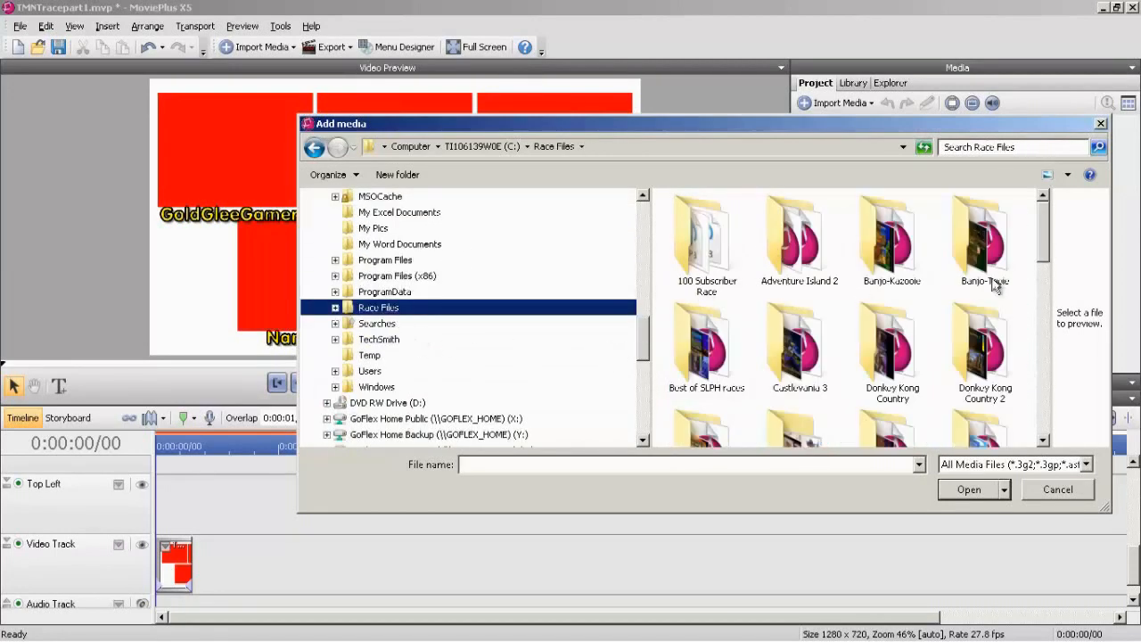
scroll(891, 250, down, 6)
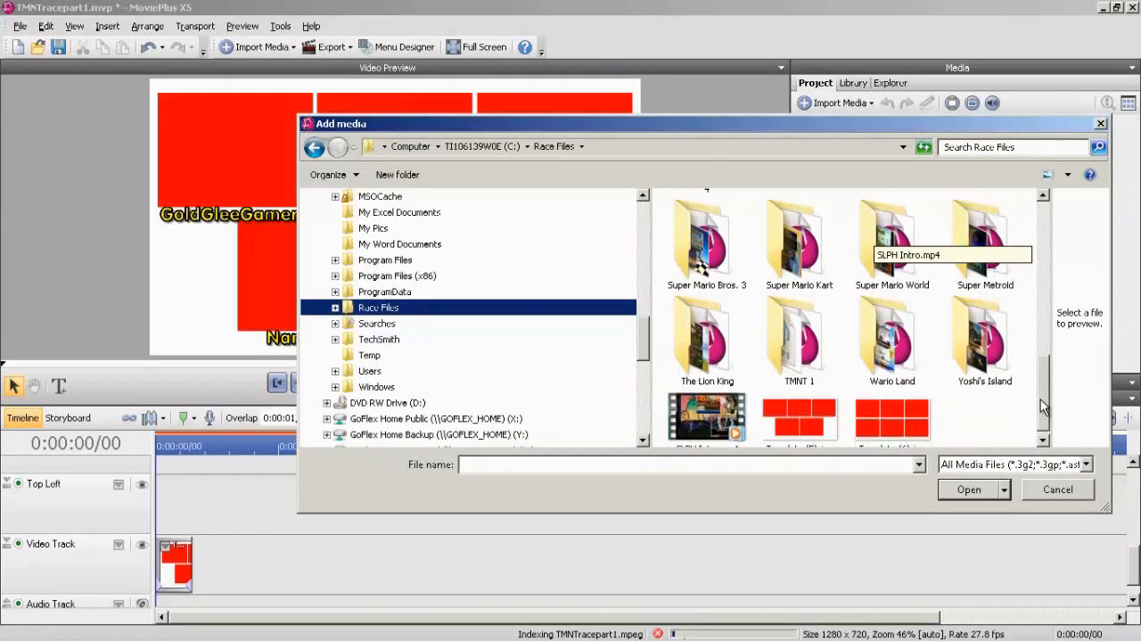
double_click(800, 365)
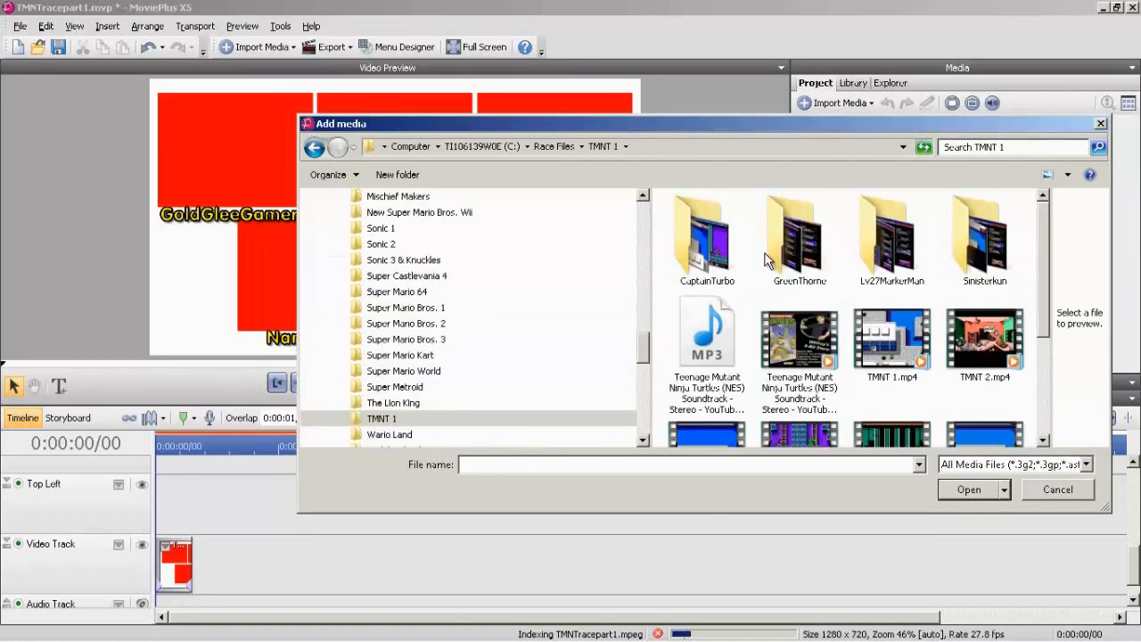
double_click(704, 258)
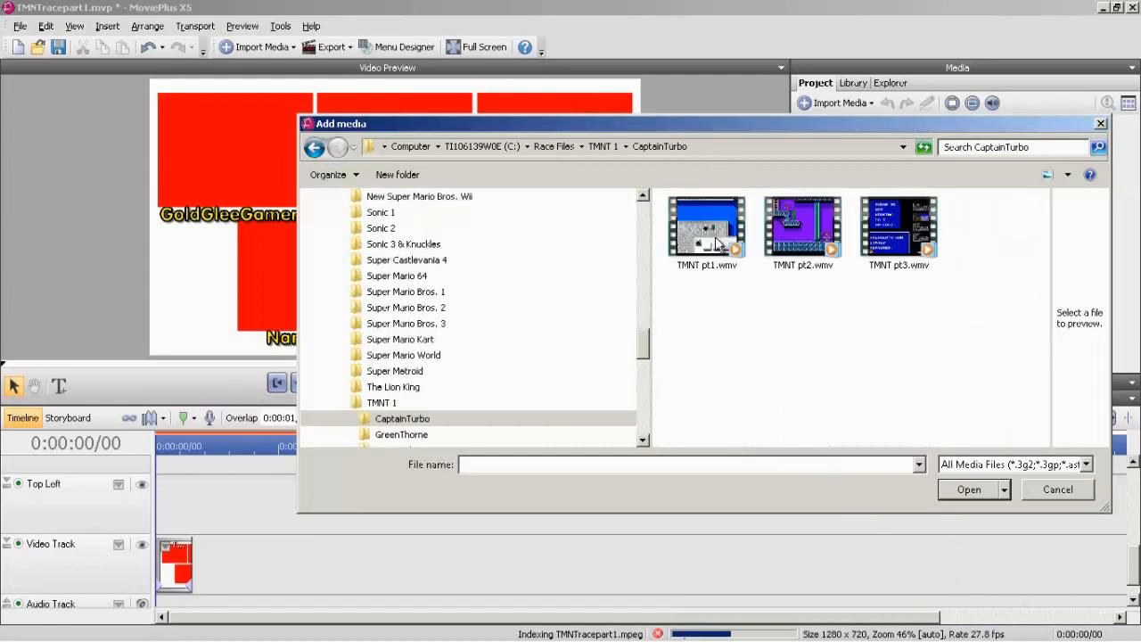
click(718, 239)
click(964, 490)
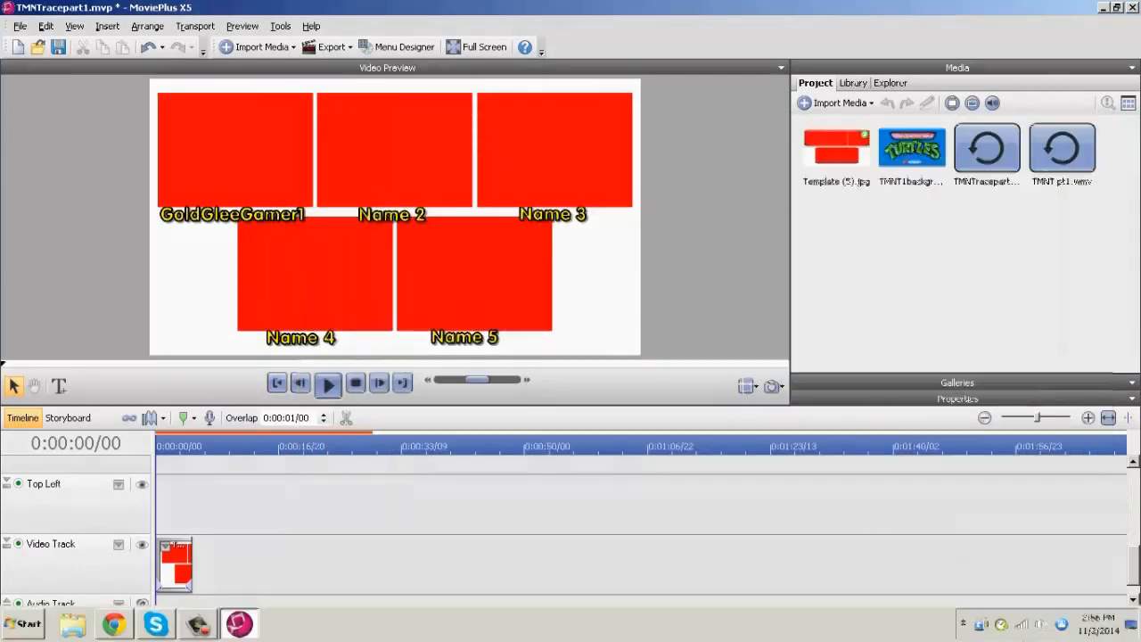
click(486, 332)
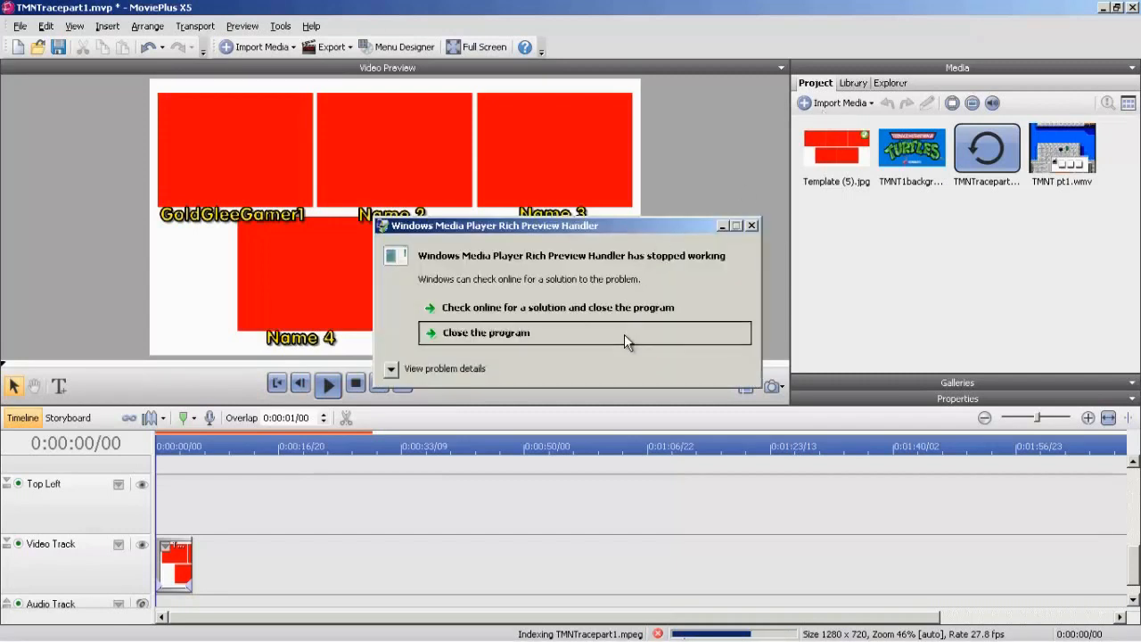
click(624, 333)
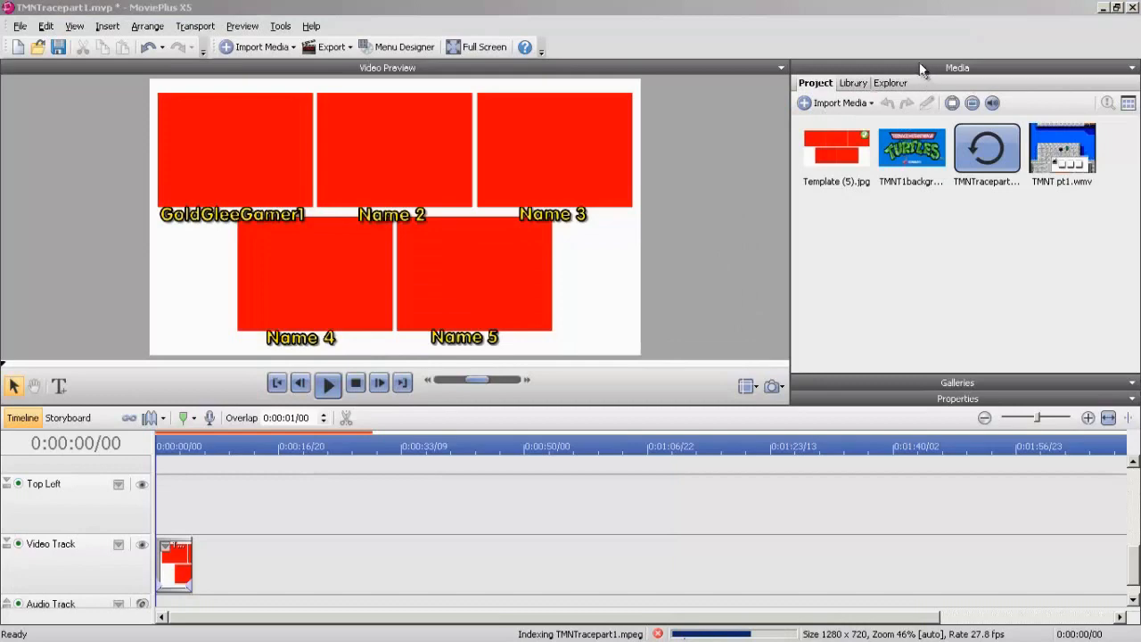
Import the video TMNTP1Thorne.mpg from the GreenThorne folder inside TMNT 1 into the project media.
click(833, 104)
click(835, 117)
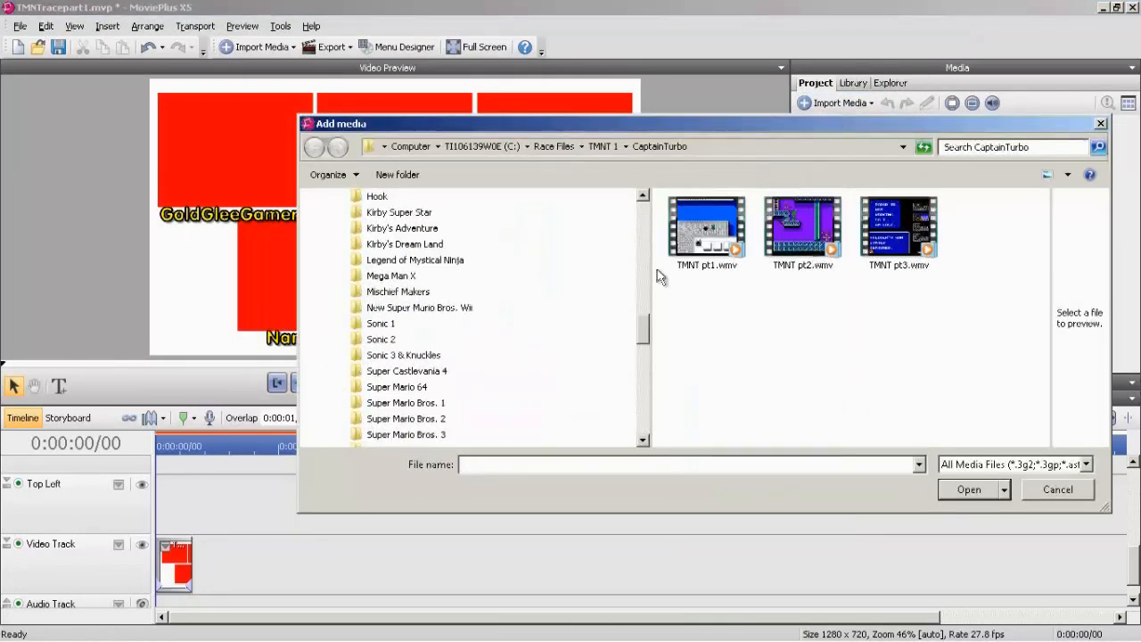
drag(644, 326, 648, 375)
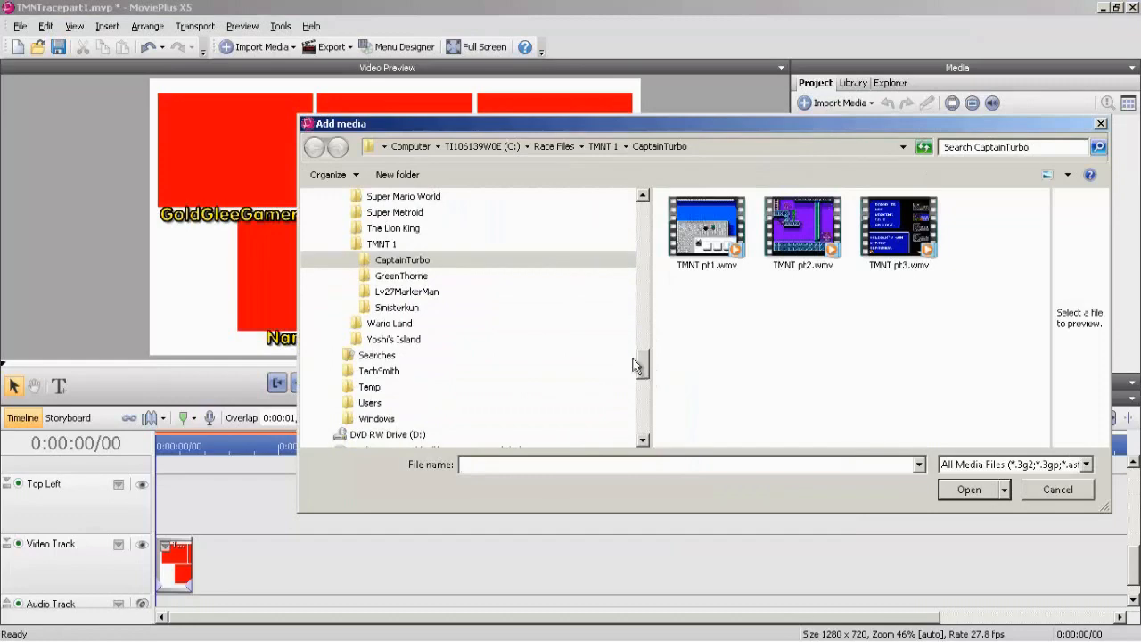
click(399, 276)
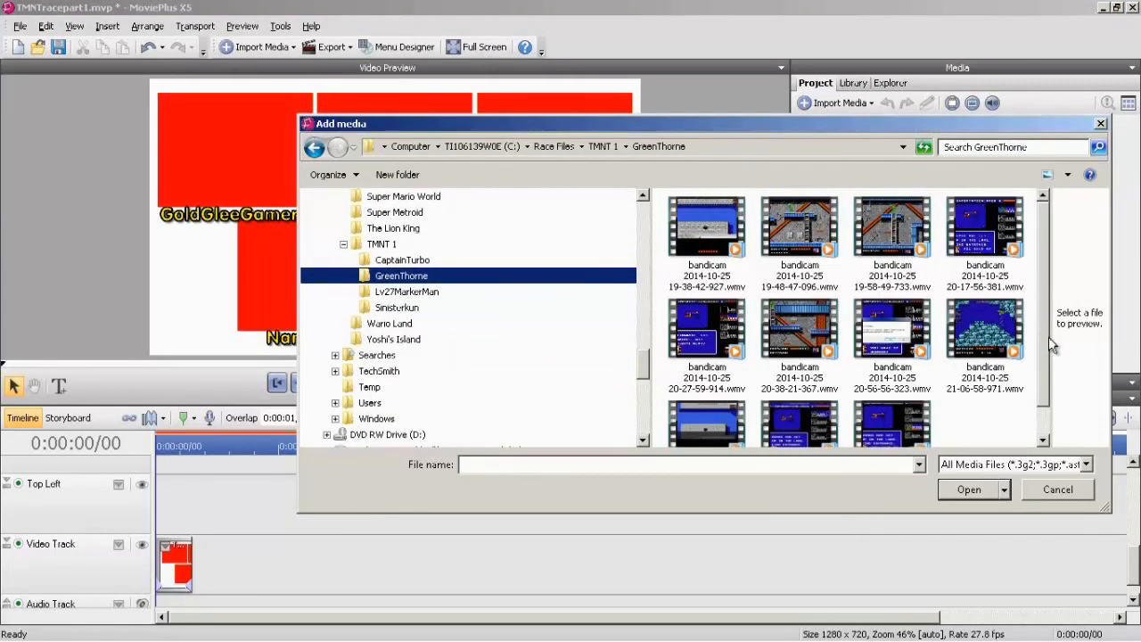
drag(1047, 335, 1046, 377)
click(707, 392)
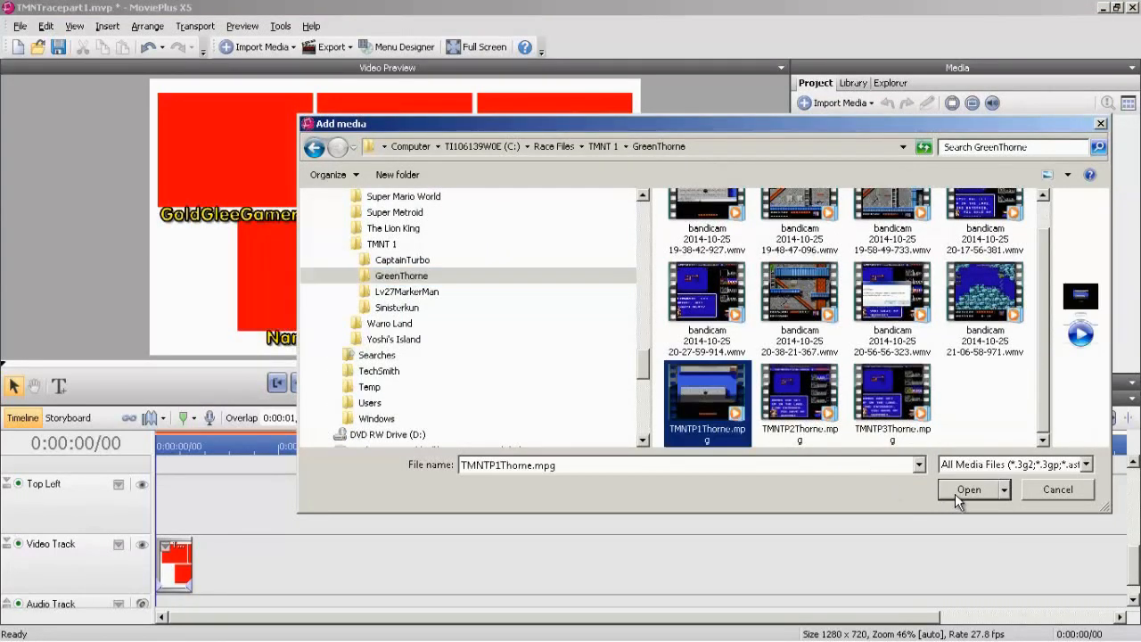
click(954, 493)
Import the video TMNT1.wmv from the Lv27MarkerMan folder inside TMNT 1 into the project media.
click(869, 103)
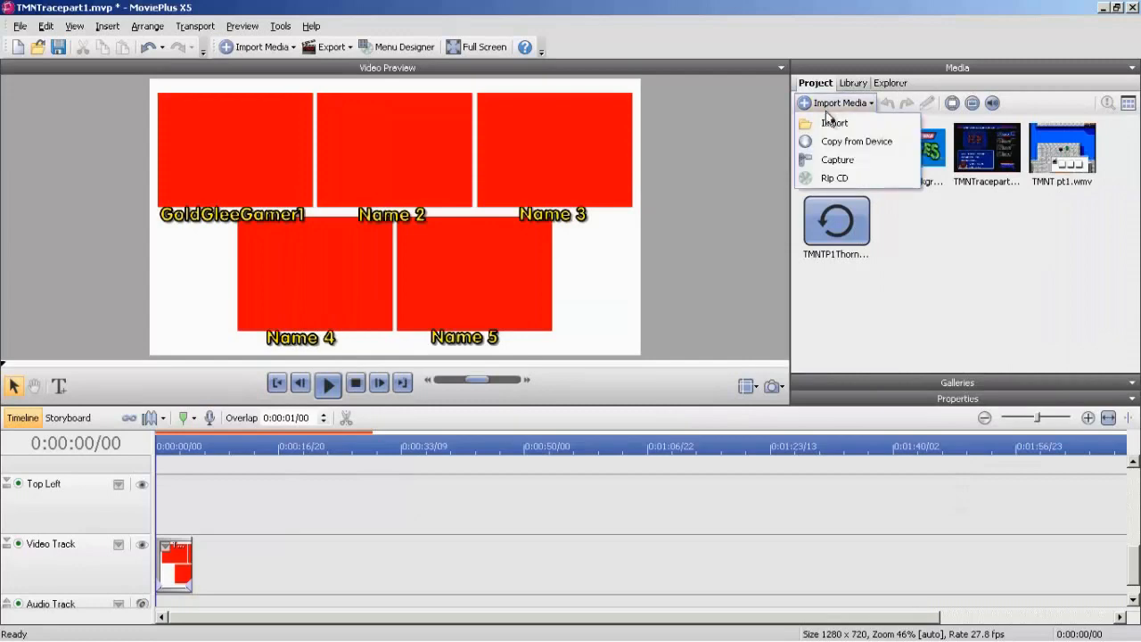
click(828, 119)
drag(645, 286, 640, 362)
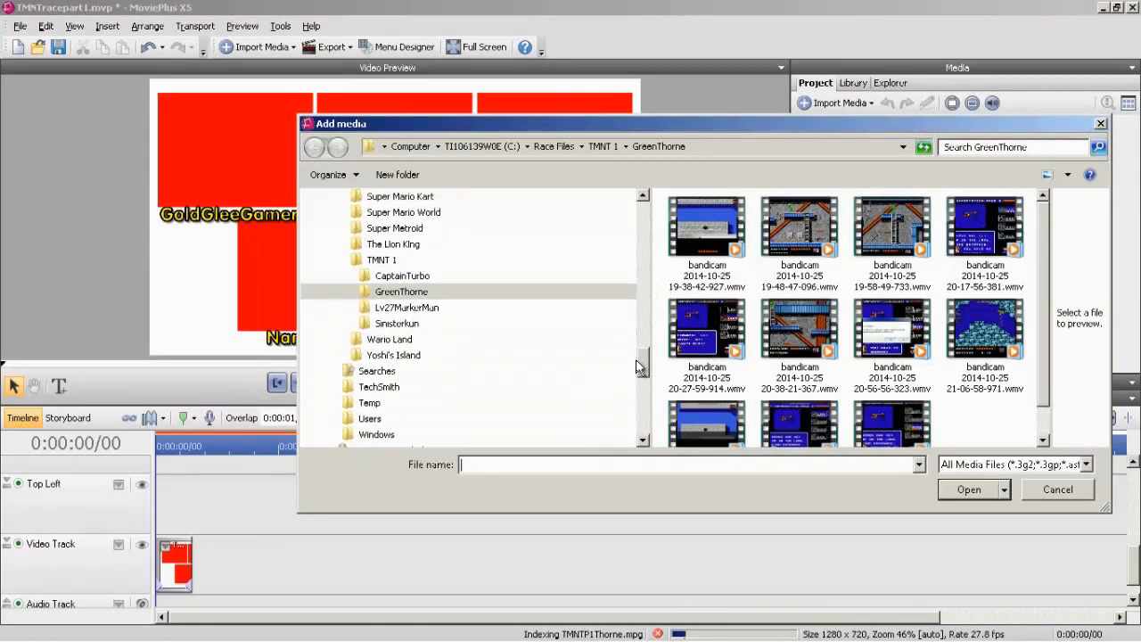
click(406, 308)
click(690, 239)
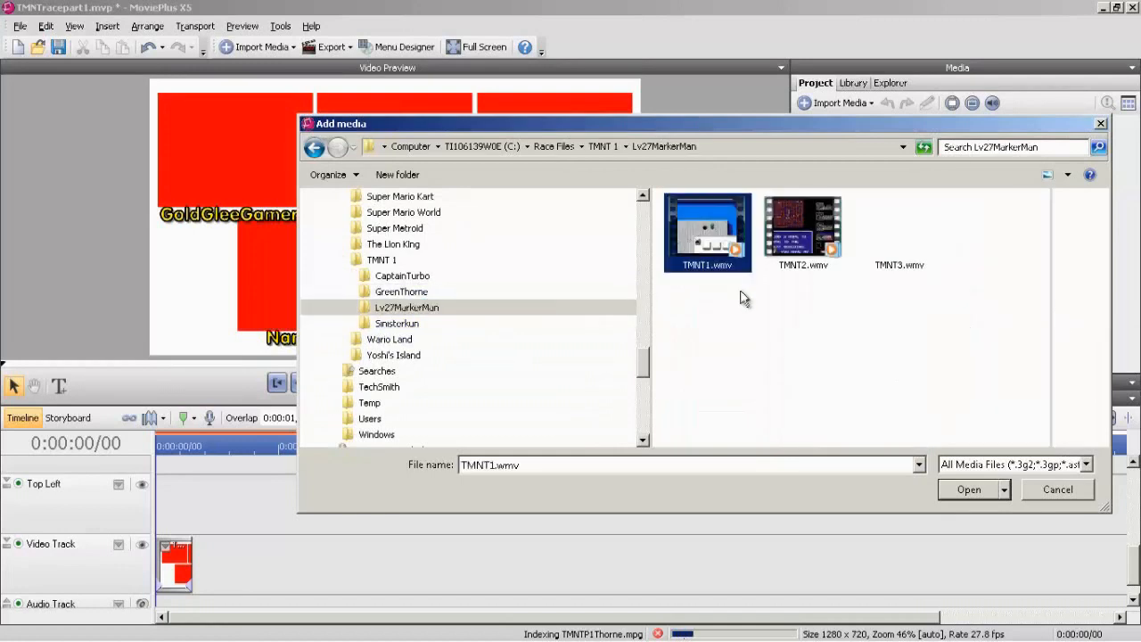
click(970, 489)
Import the video TMNT 1.wmv from the Sinisterkun folder inside TMNT 1 into the project media.
click(870, 103)
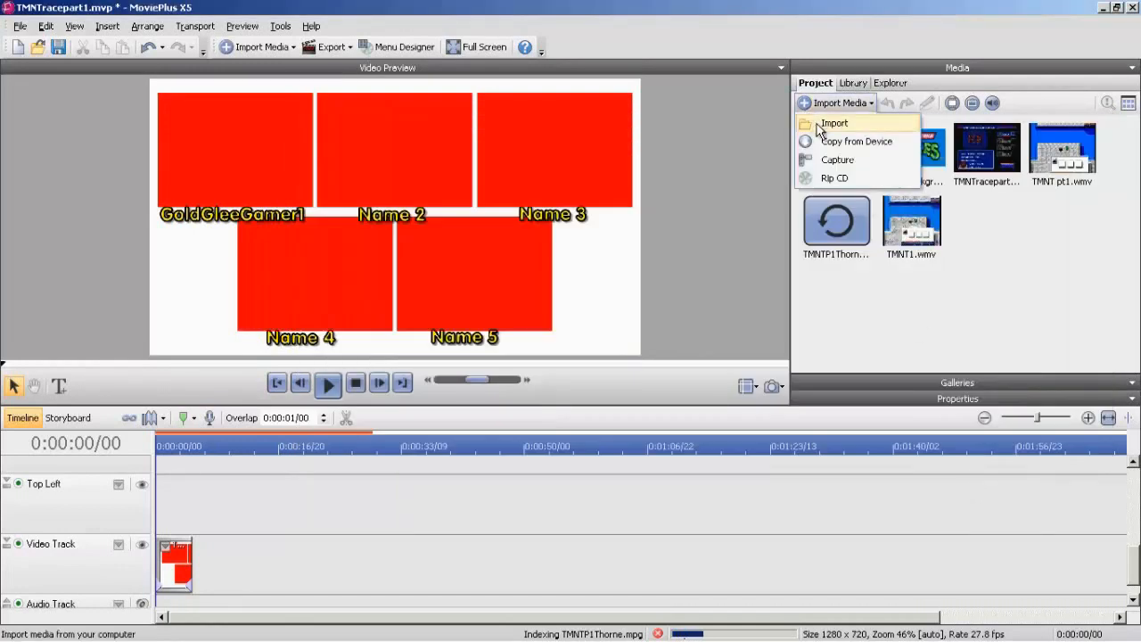
click(832, 120)
drag(643, 337, 643, 366)
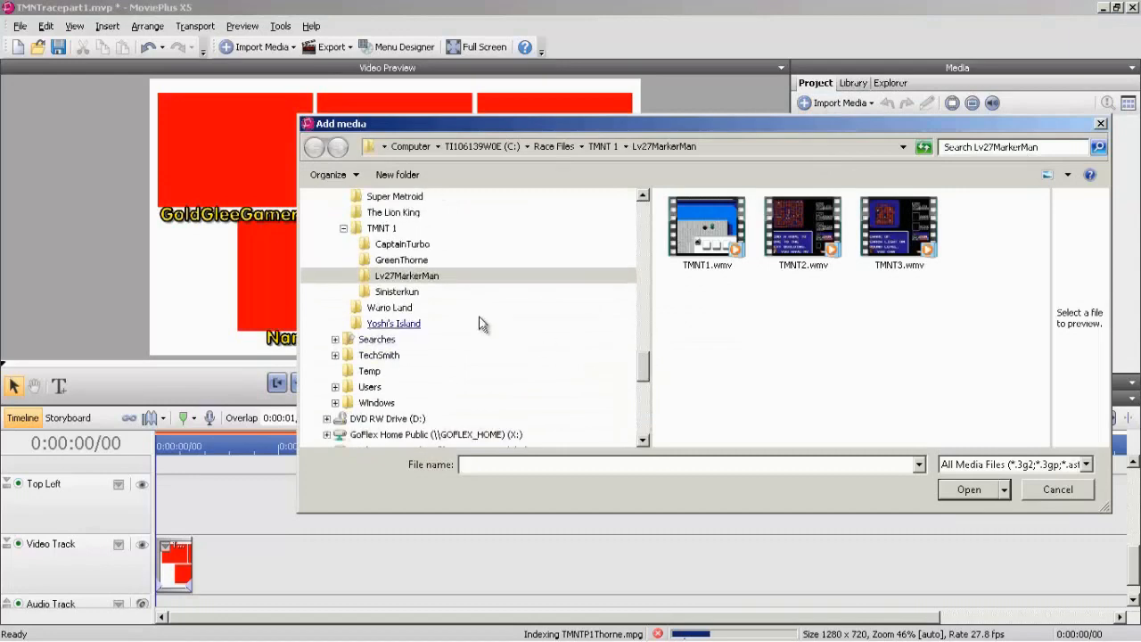
click(434, 293)
click(703, 230)
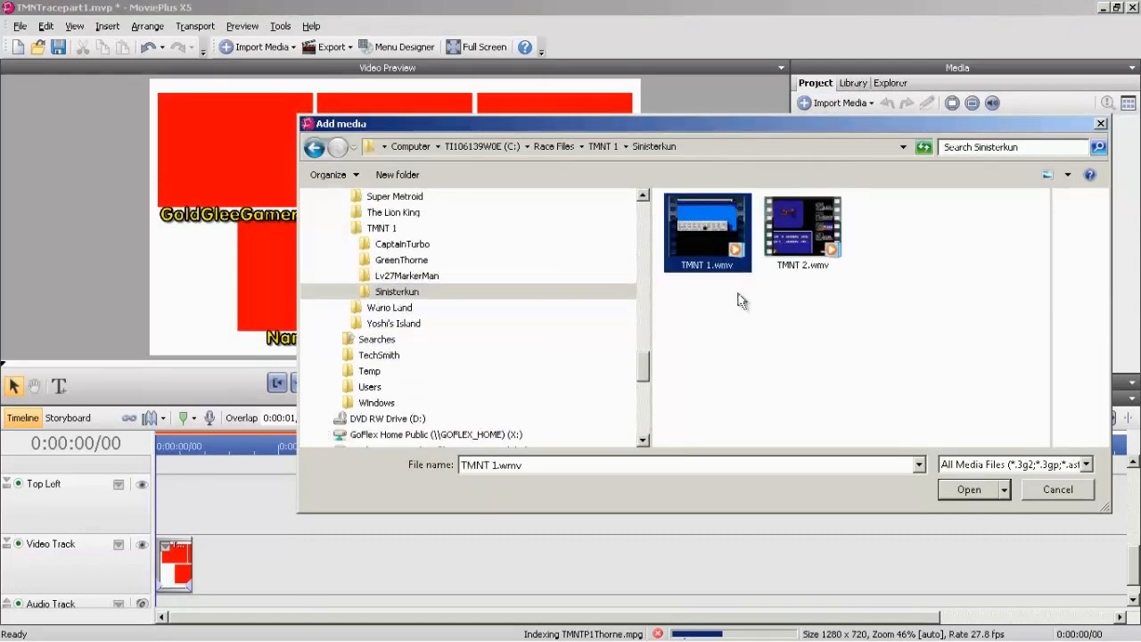
click(963, 489)
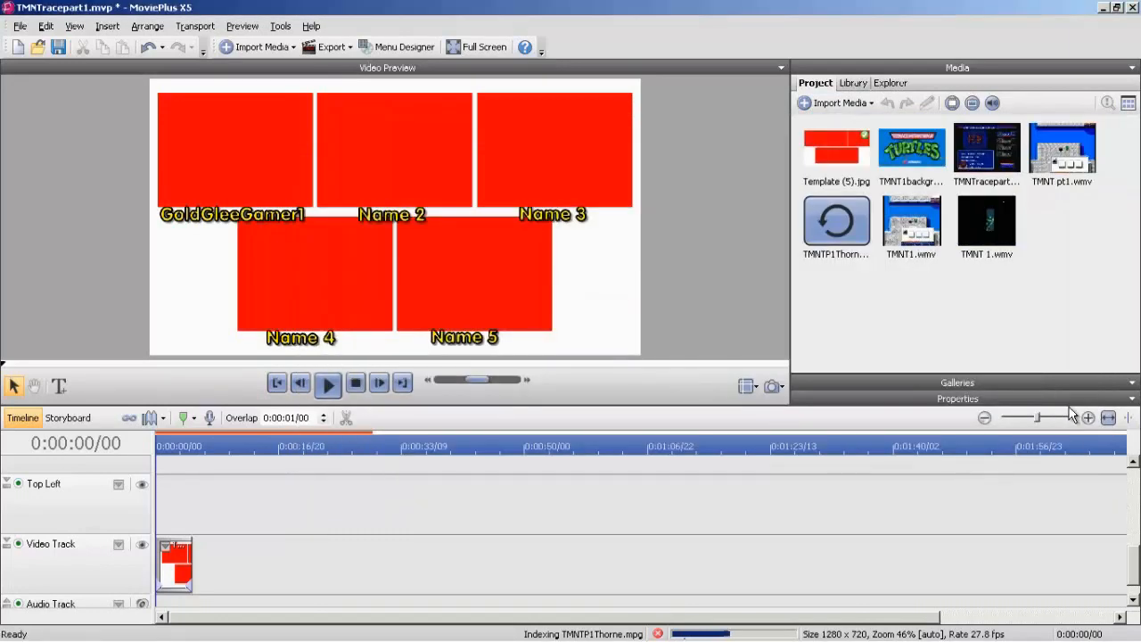
Import the music file whose name begins with "Teenage Mut" into the project media.
click(871, 103)
click(822, 123)
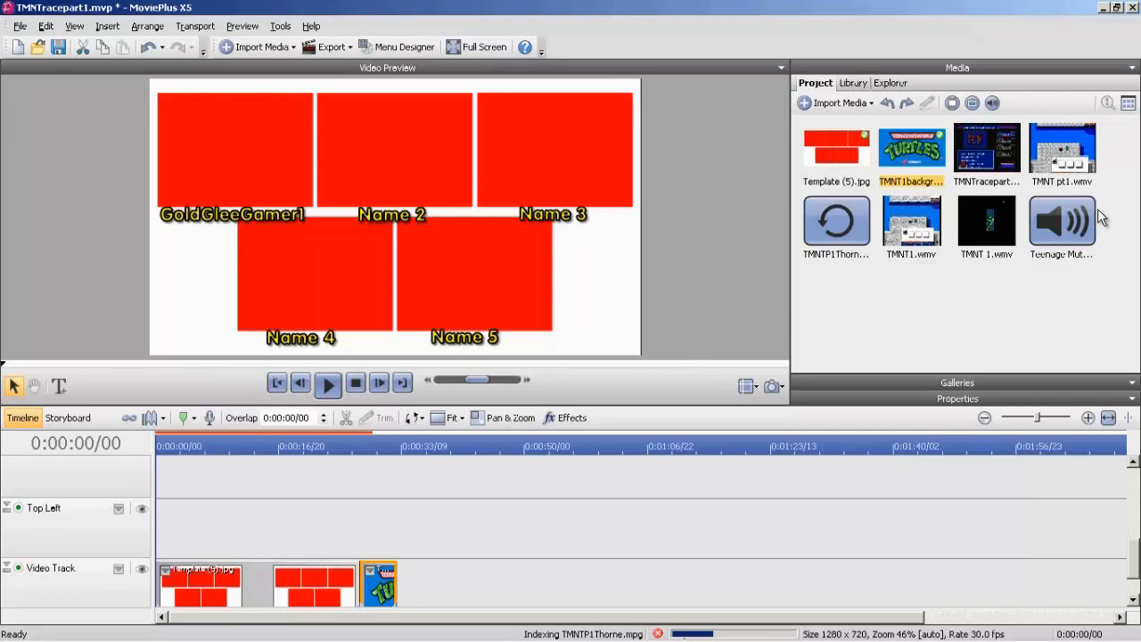
Place TMNTracepart1.mpeg at the start of the Top Left track and delete the Audio Track 1 belonging to it.
drag(987, 150, 151, 512)
right_click(70, 570)
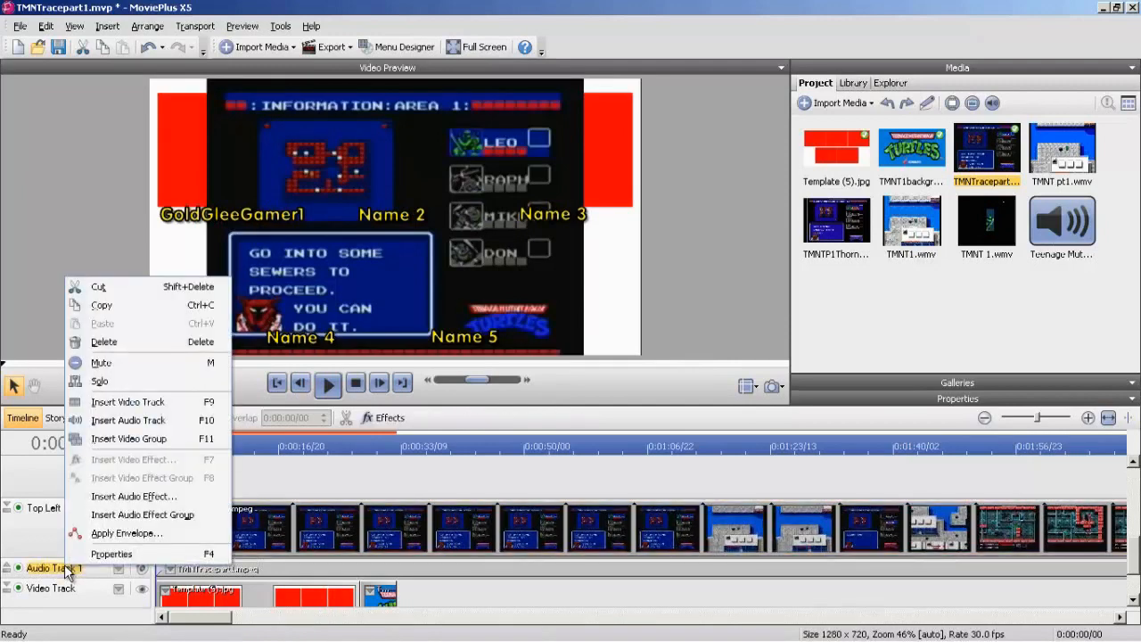
click(150, 343)
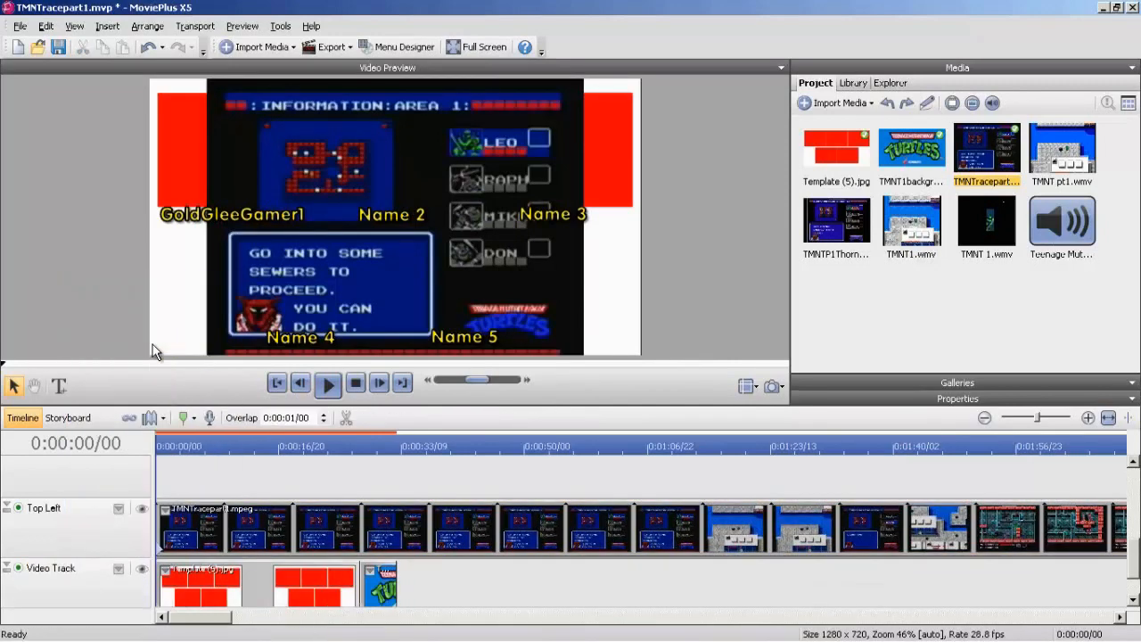
Transform the Top Left track so its video shrinks onto the red box above the GoldGleeGamer1 caption, matching the box's height.
click(119, 508)
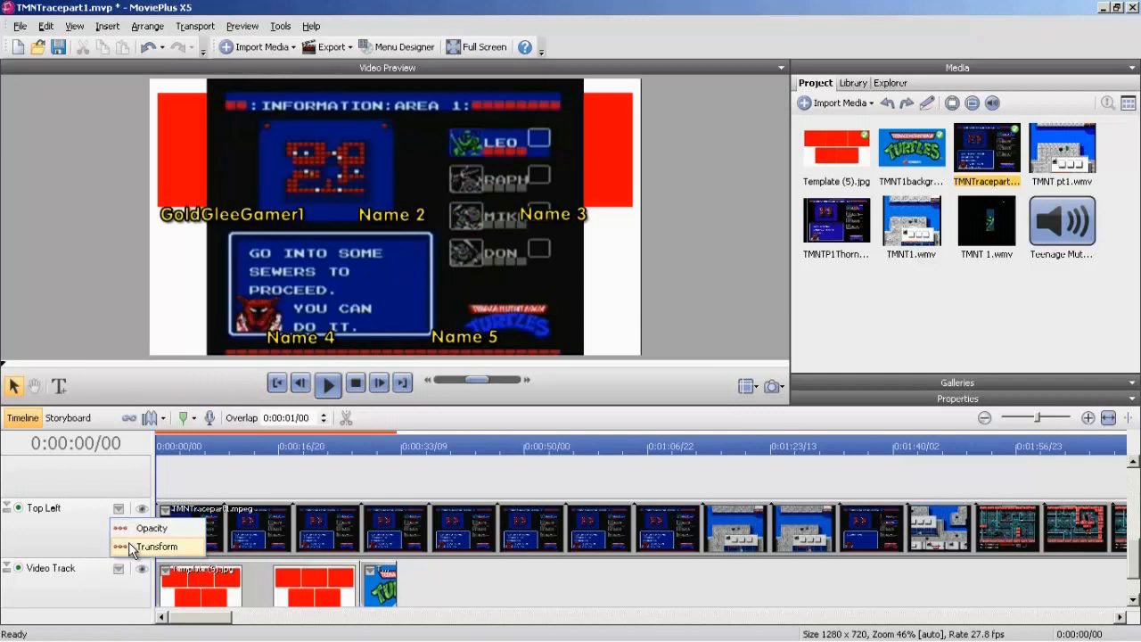
click(130, 547)
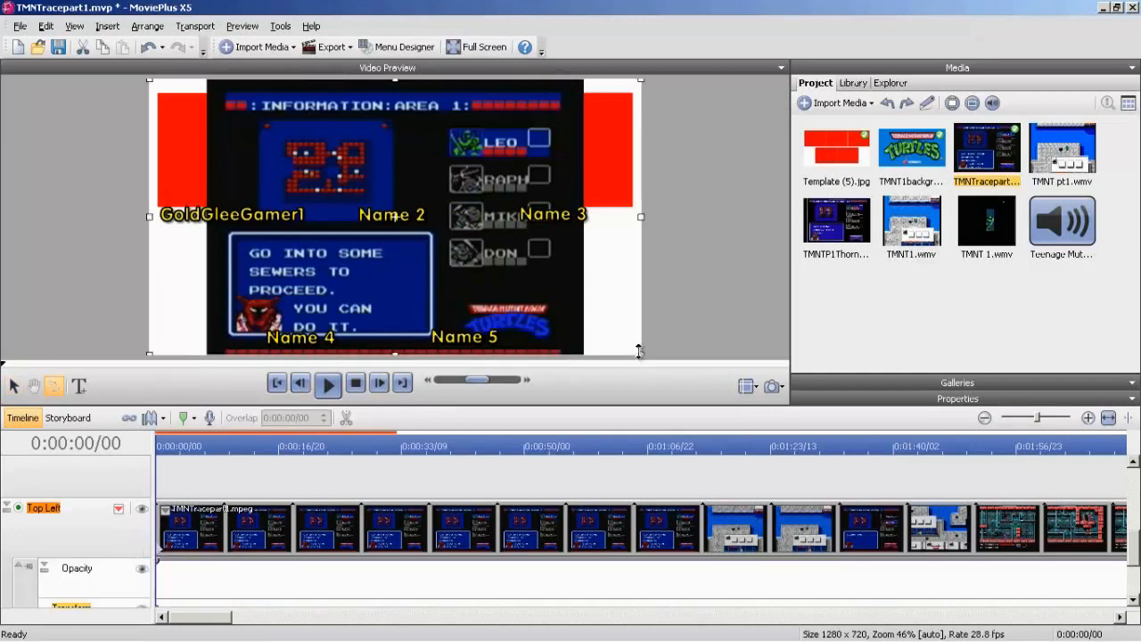
drag(635, 350, 289, 156)
mouse_move(230, 119)
mouse_down()
mouse_move(234, 145)
mouse_move(238, 131)
mouse_up()
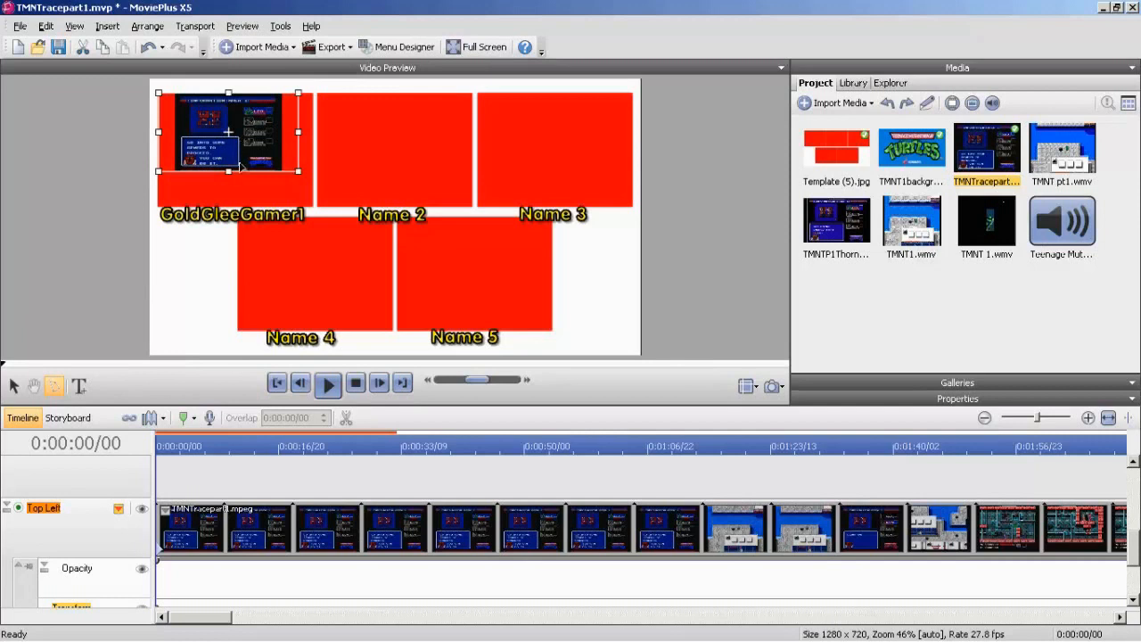
drag(229, 172, 239, 204)
drag(298, 153, 313, 153)
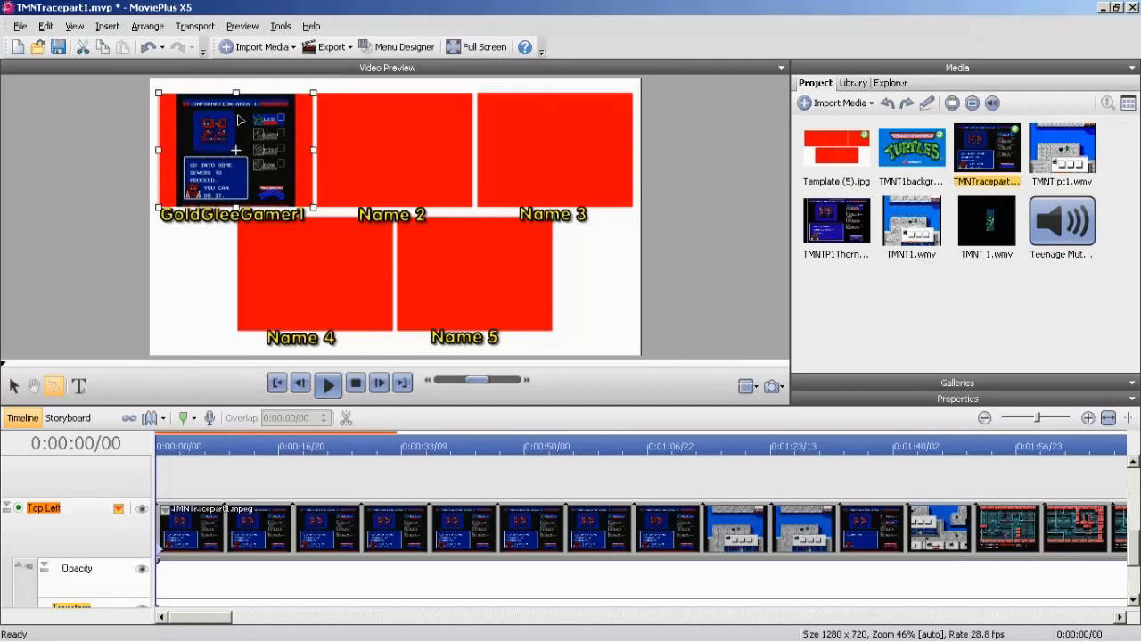
Stretch the Top Left video horizontally until its picture fills the red box edge to edge, and hide the track's attributes.
drag(314, 150, 333, 151)
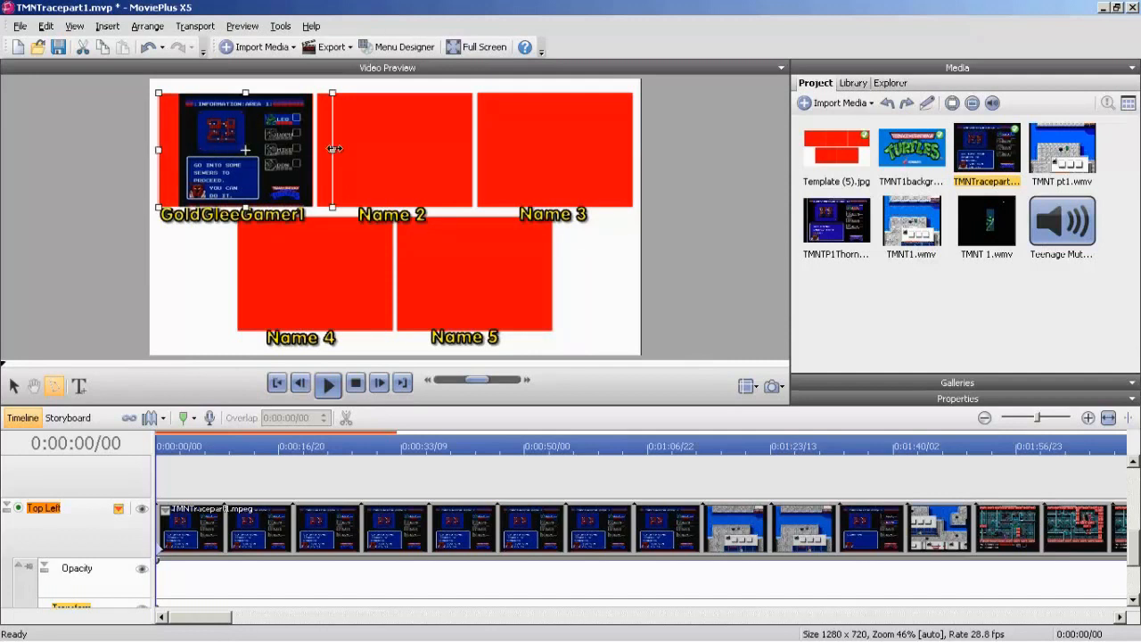
drag(335, 149, 335, 149)
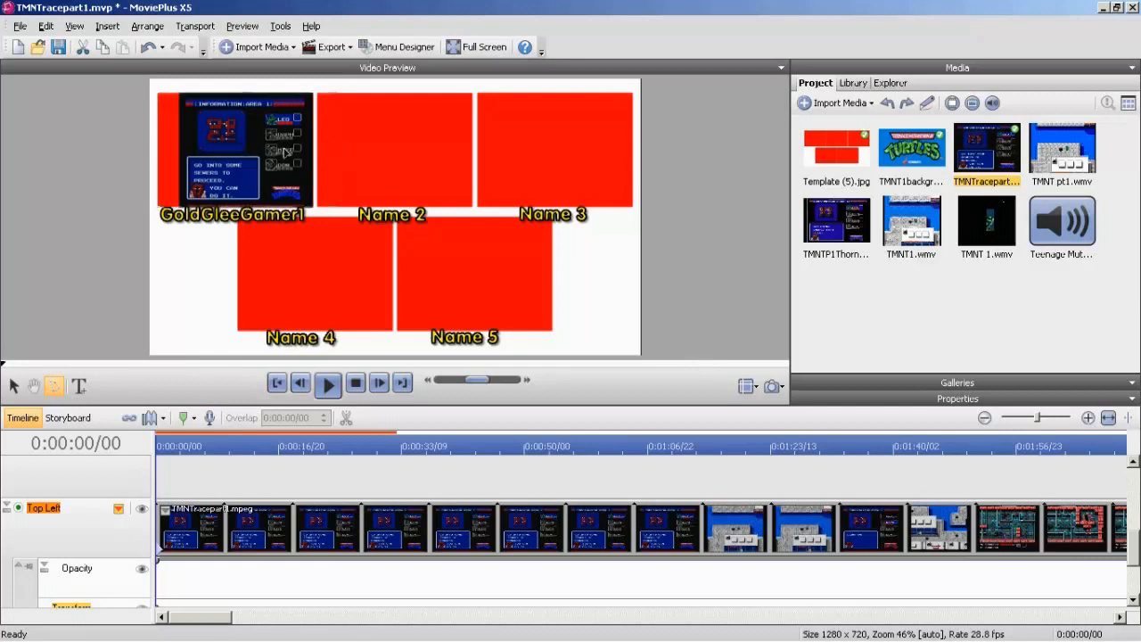
drag(157, 150, 147, 150)
drag(141, 152, 137, 152)
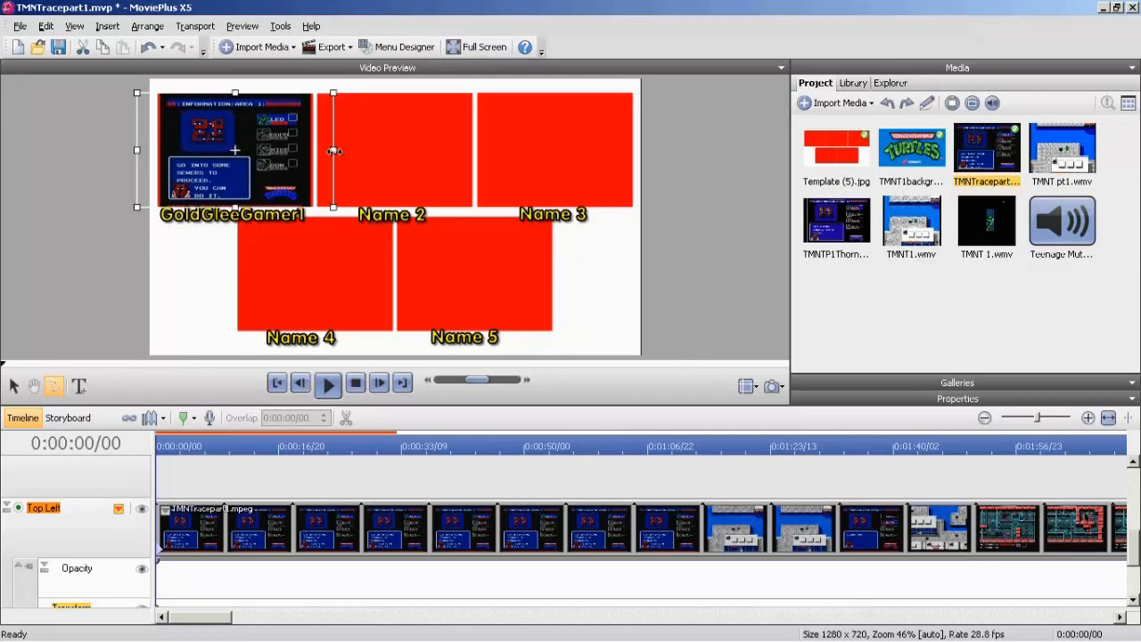
drag(334, 151, 336, 151)
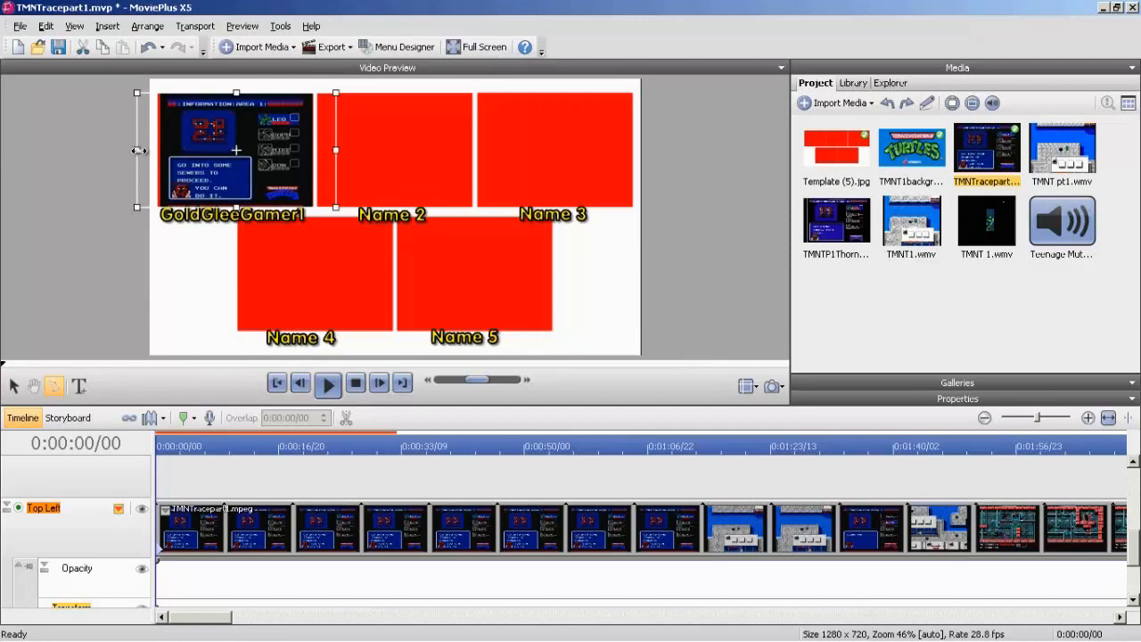
drag(138, 152, 136, 152)
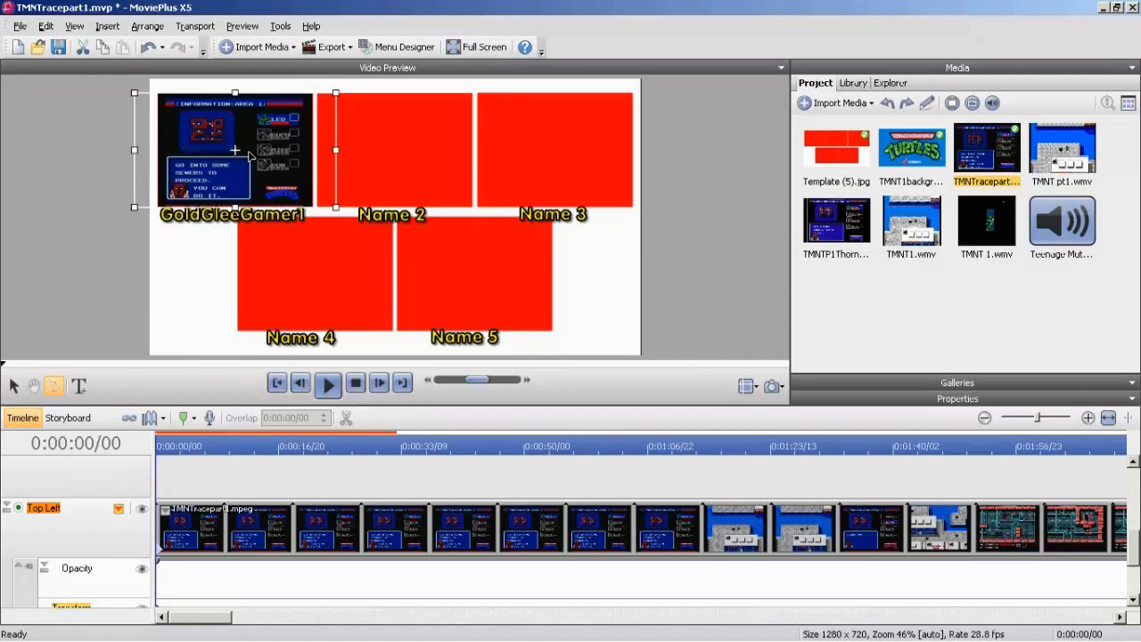
click(118, 508)
click(129, 567)
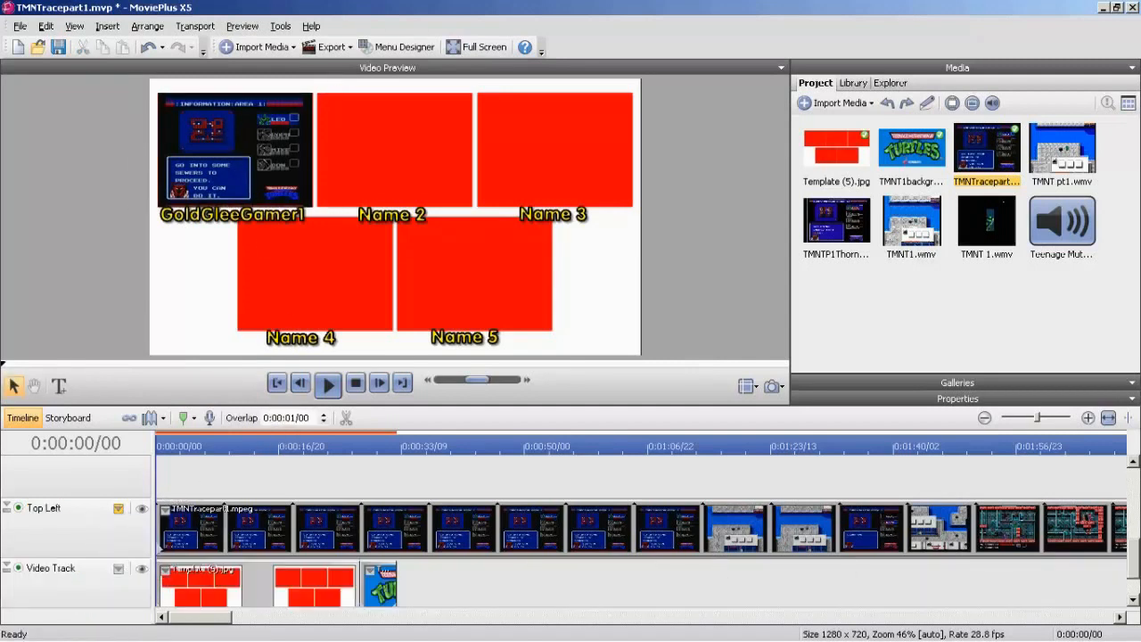
Place TMNT 1.wmv at the start of the Top Center track and move its sound down to the main Audio Track.
drag(1135, 570, 1134, 555)
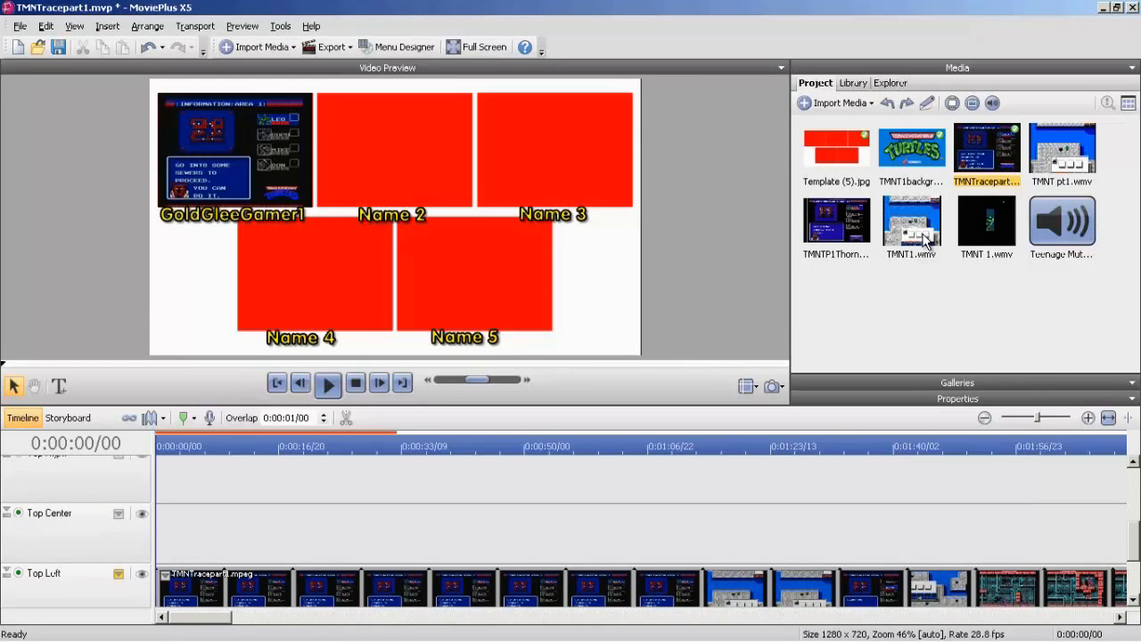
drag(987, 233, 153, 526)
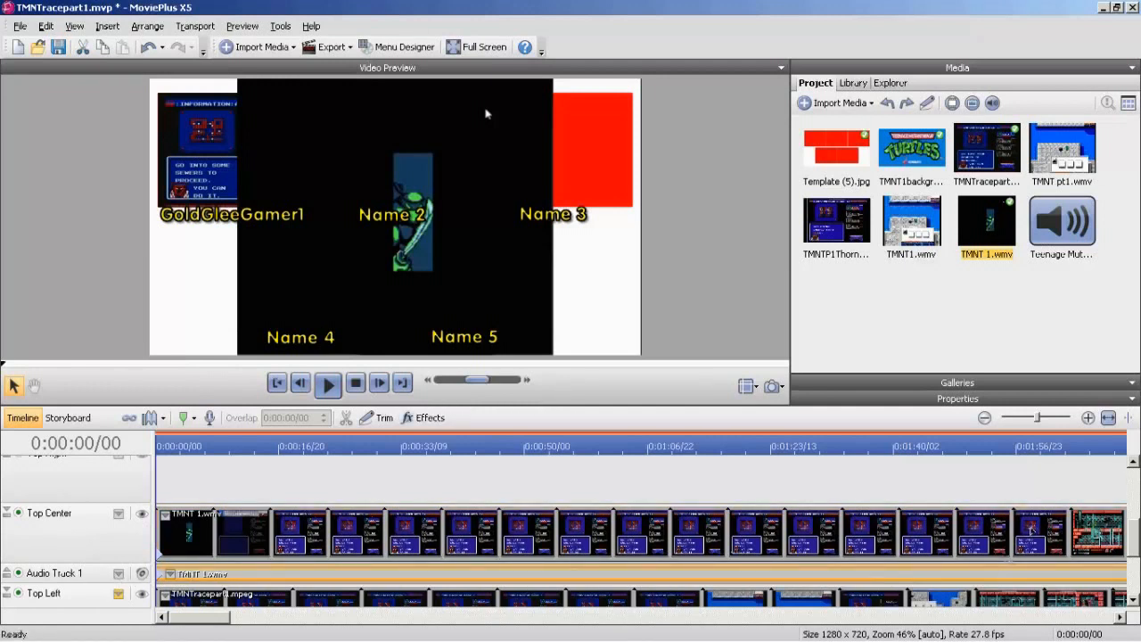
drag(1135, 541, 1134, 575)
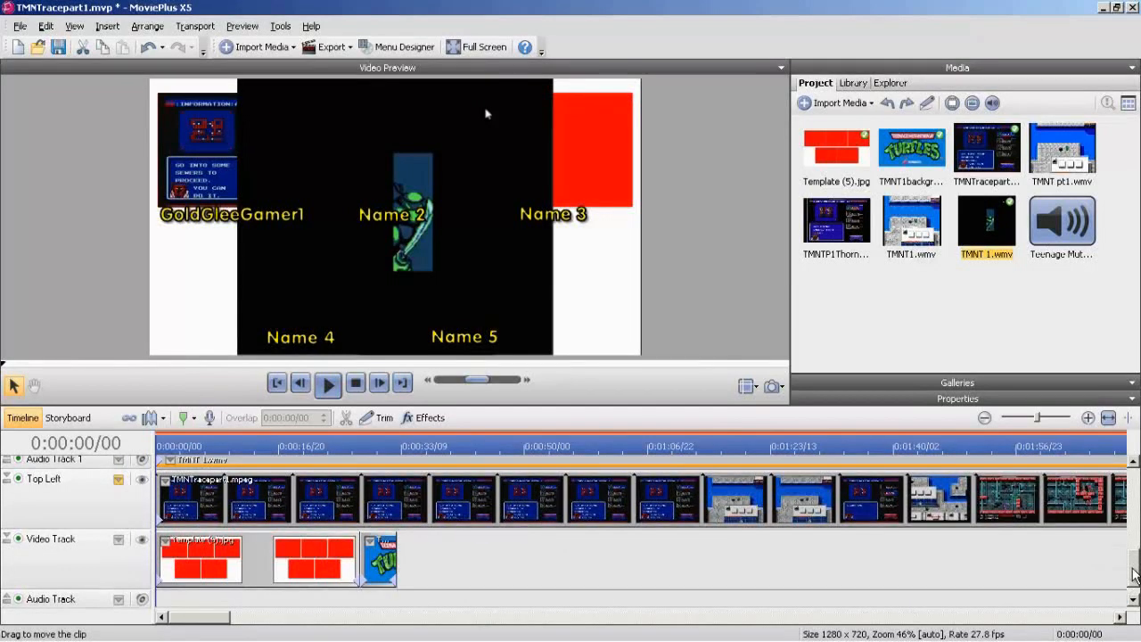
drag(267, 460, 260, 587)
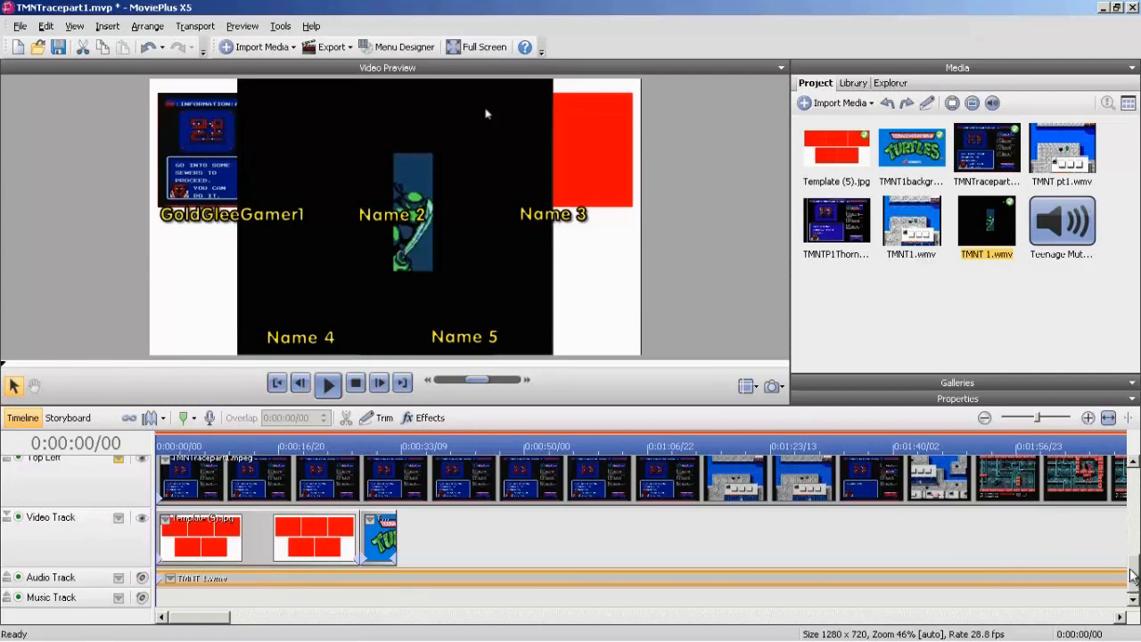
Delete the emptied Audio Track 1 between the Top Center and Top Left tracks.
scroll(1130, 574, up, 3)
right_click(77, 524)
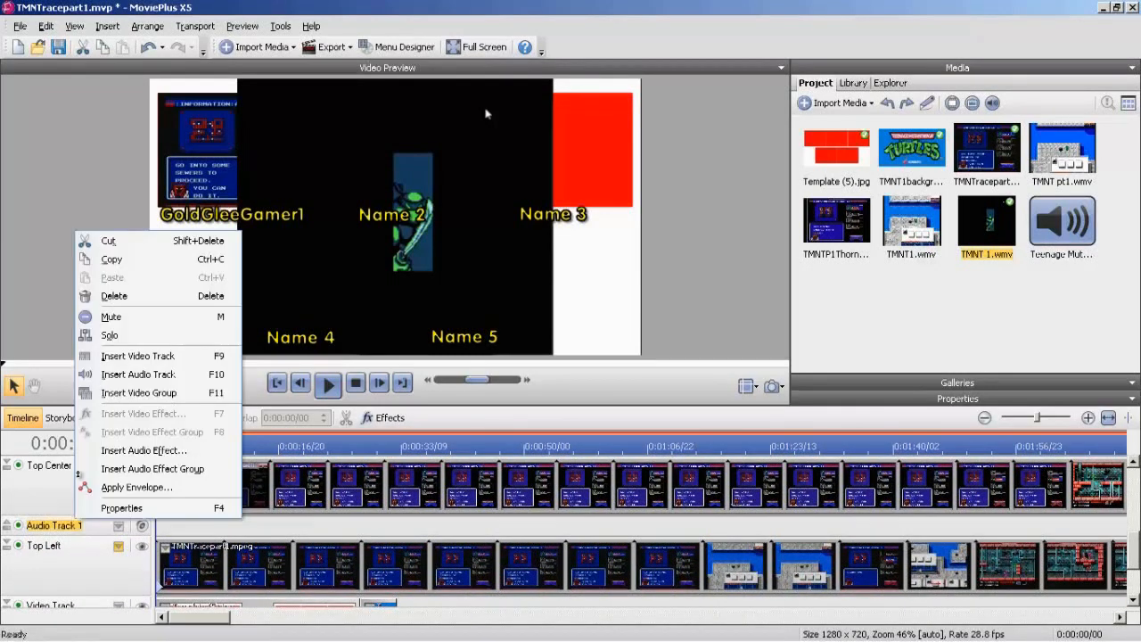
click(114, 295)
Transform the Top Center track so its video shrinks onto the red box above the Name 2 caption, matching the box's height.
click(118, 467)
click(187, 502)
drag(641, 354, 288, 157)
drag(214, 139, 396, 206)
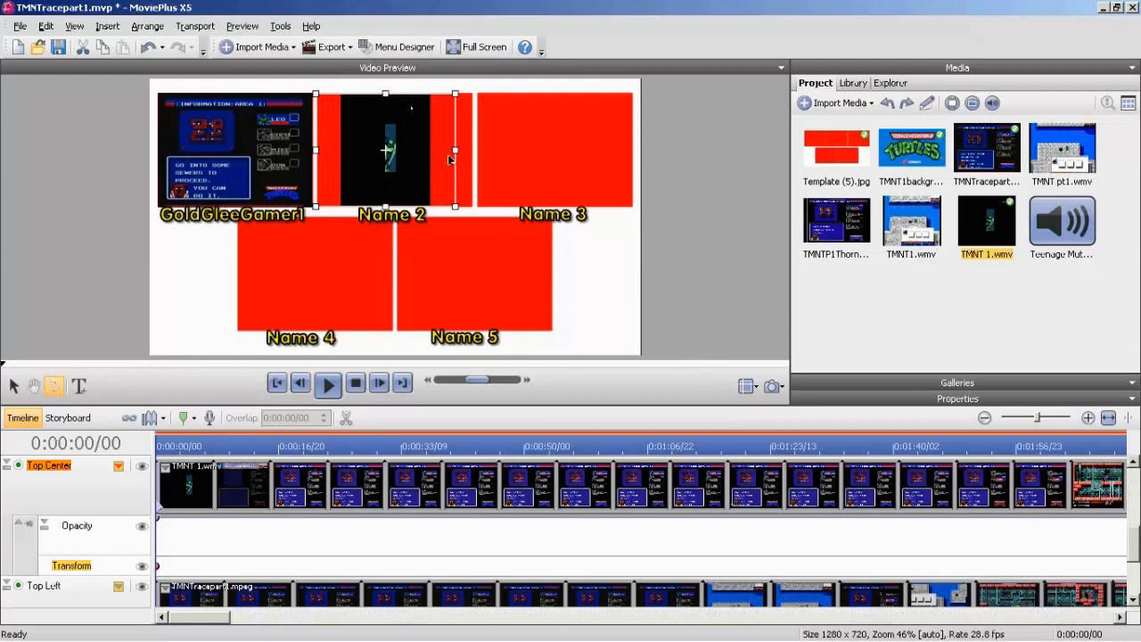
Widen the Top Center video on both sides to fill its red box, checking against the title-screen frame, and hide the track's attributes.
drag(454, 151, 505, 152)
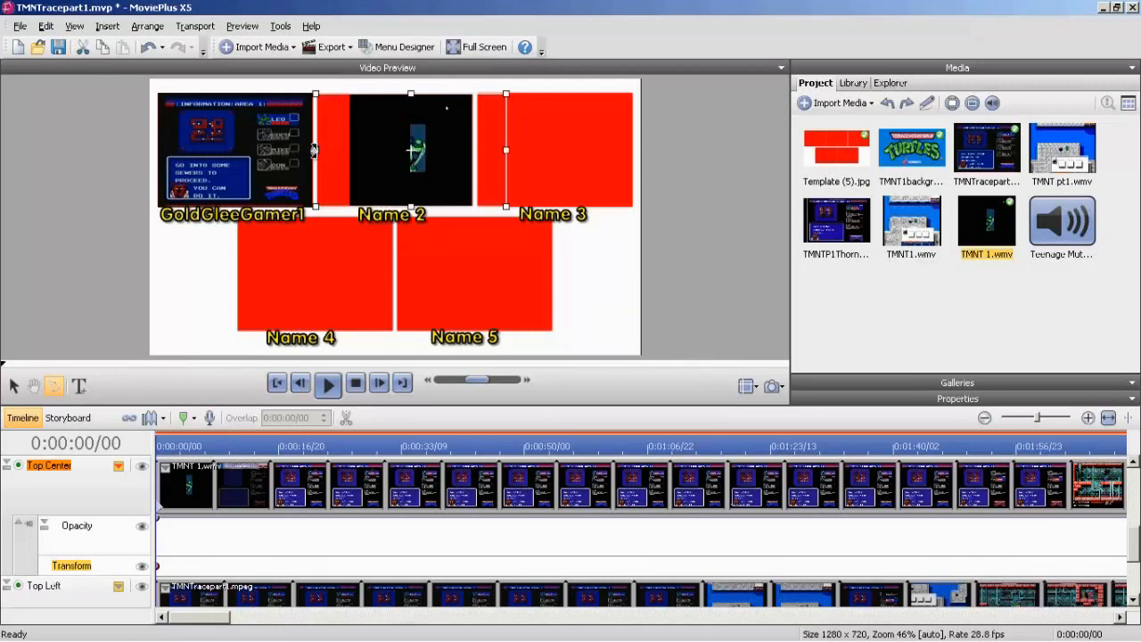
click(196, 446)
drag(314, 151, 277, 150)
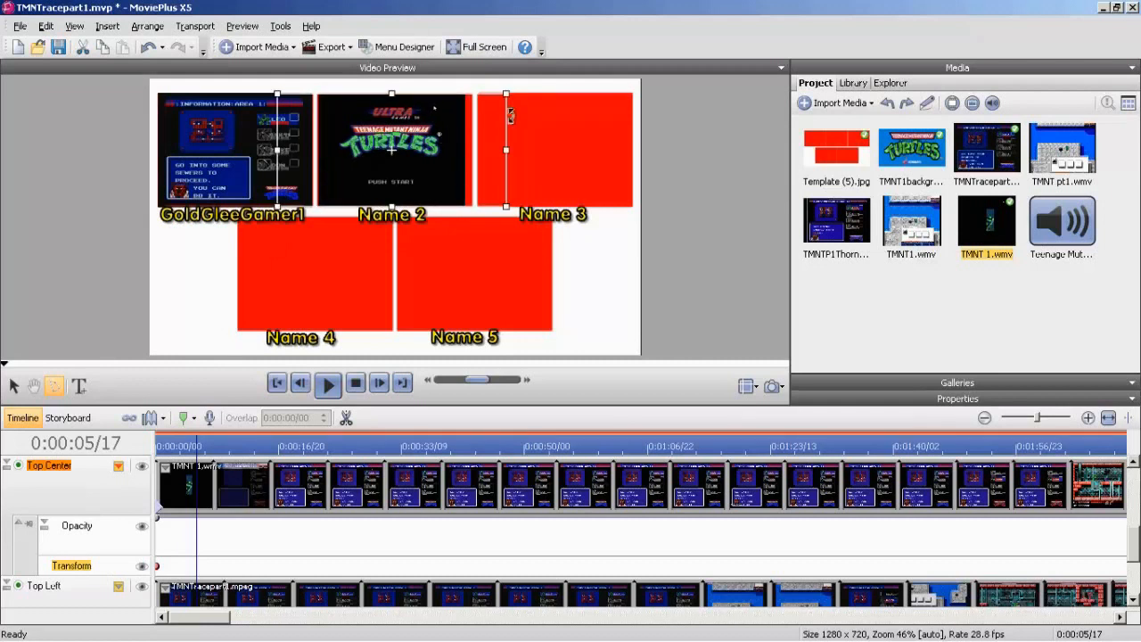
drag(506, 150, 514, 150)
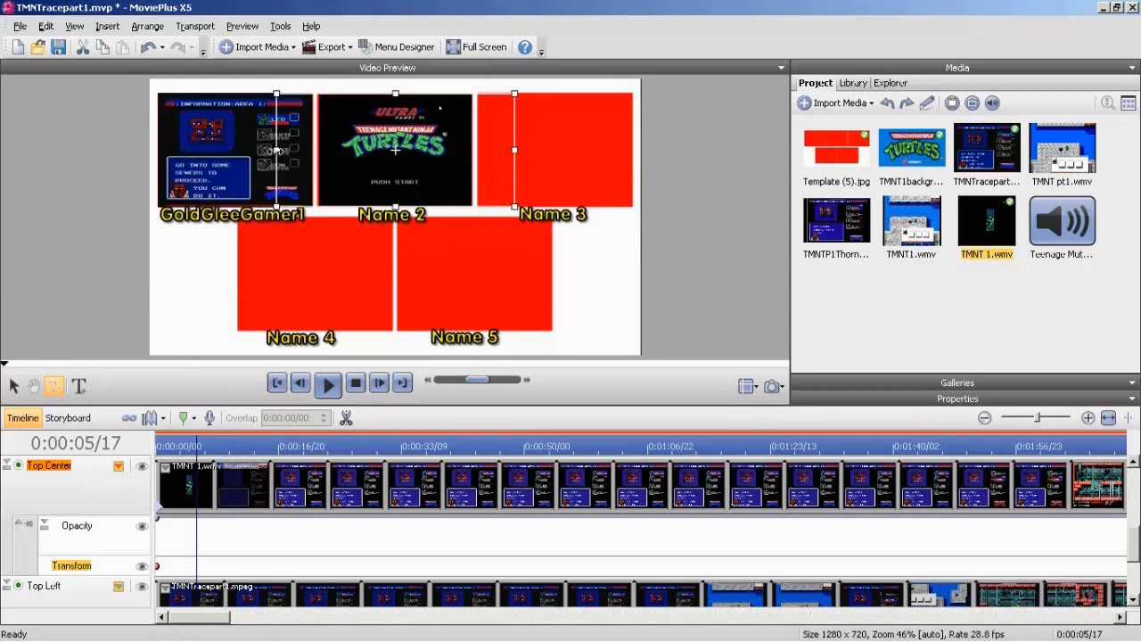
drag(277, 151, 275, 152)
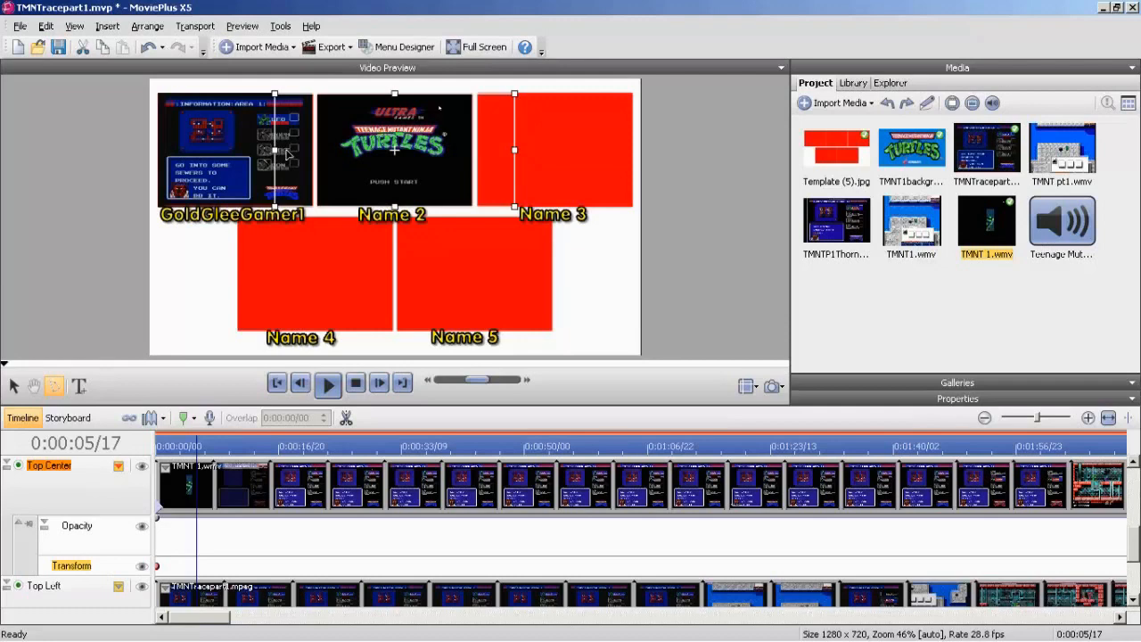
click(118, 465)
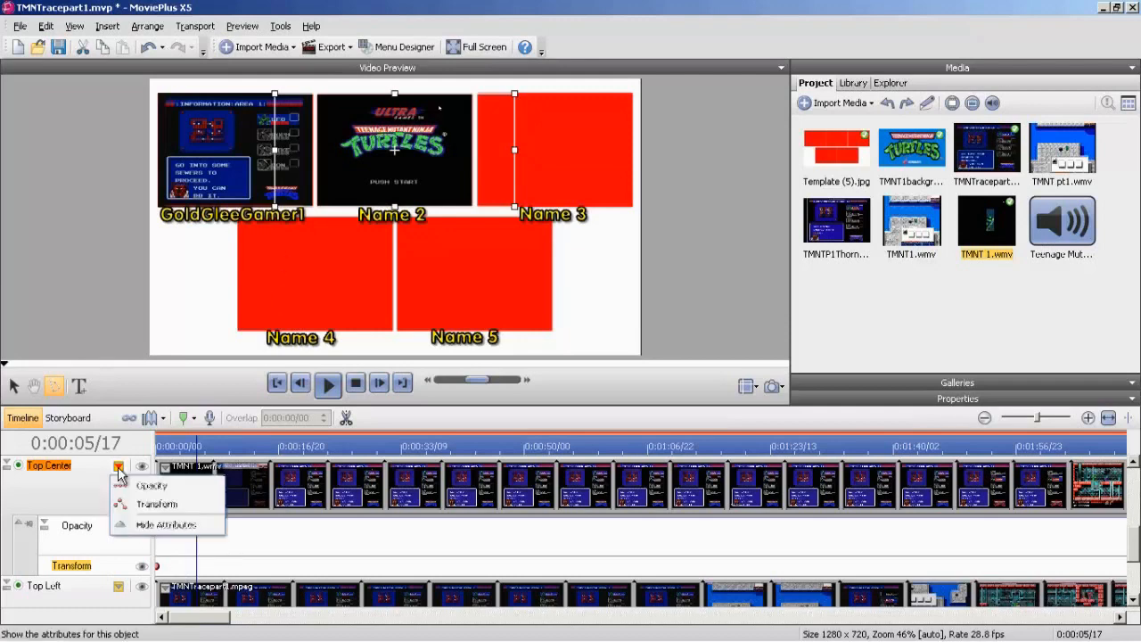
click(131, 527)
click(405, 215)
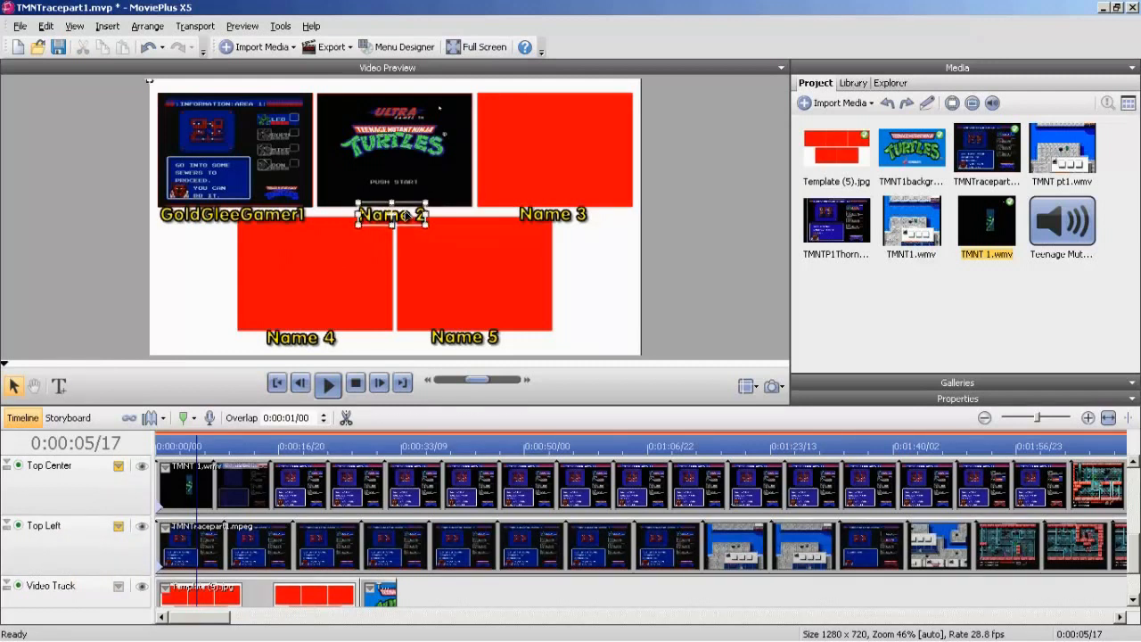
click(405, 215)
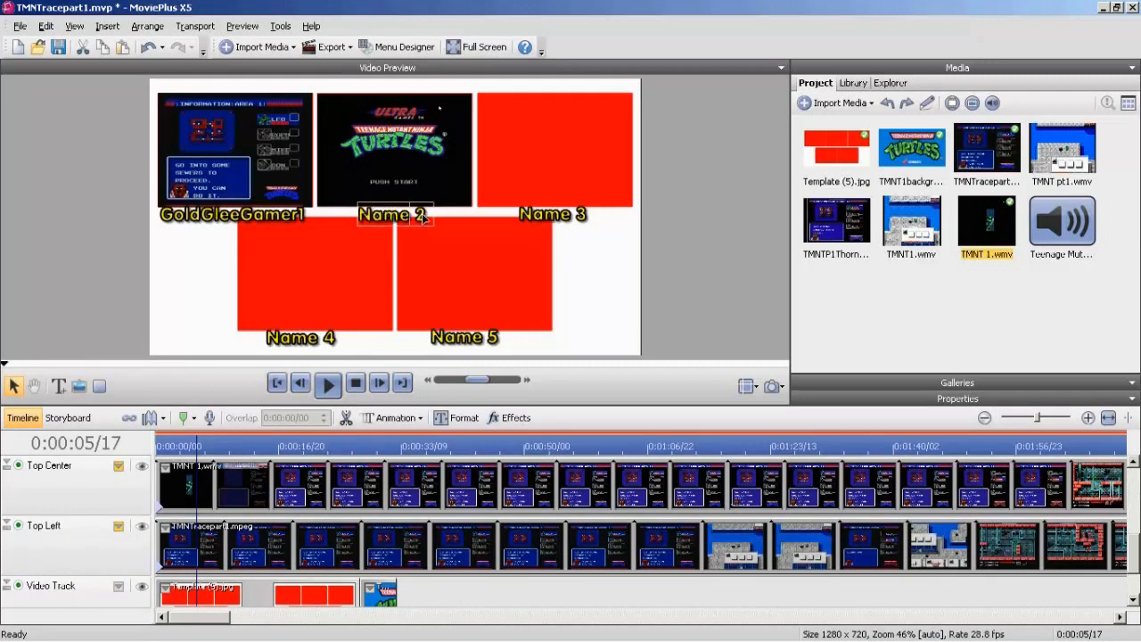
key(BackSpace)
key(BackSpace)
key(BackSpace)
key(BackSpace)
key(BackSpace)
key(BackSpace)
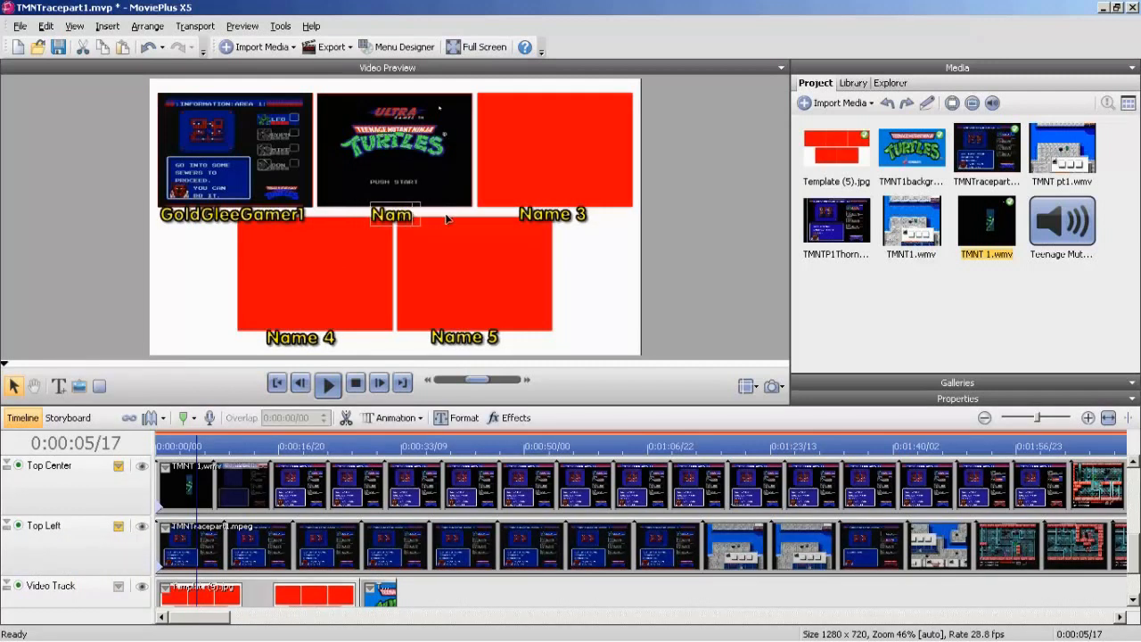
text(sINIS)
key(BackSpace)
key(BackSpace)
key(BackSpace)
key(BackSpace)
key(BackSpace)
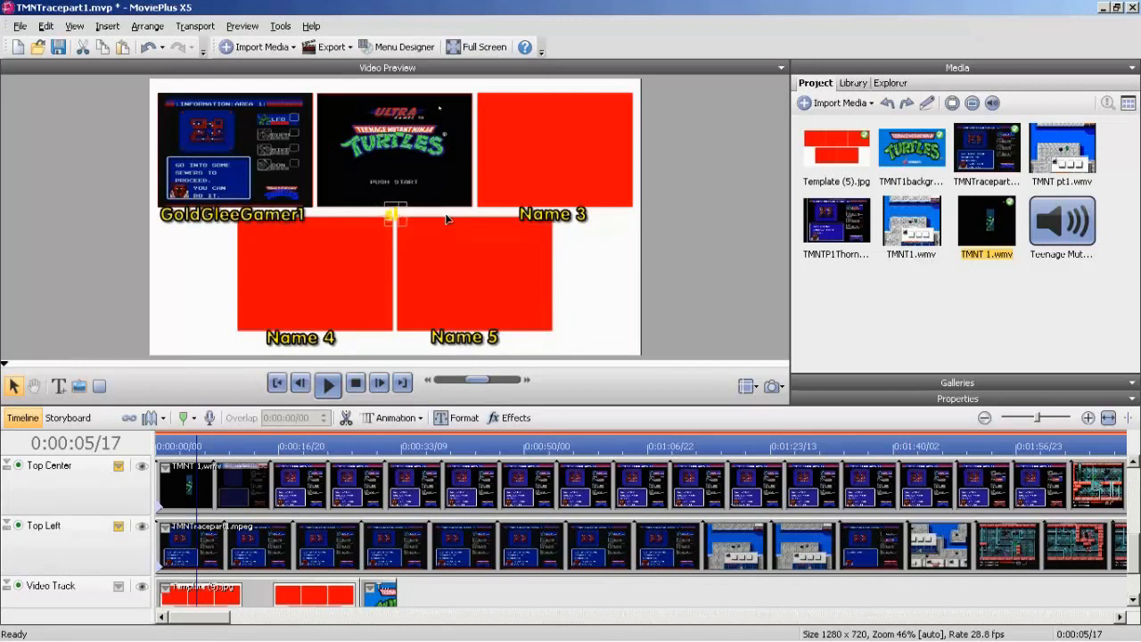
key(Caps_Lock)
text(Sinisterkun)
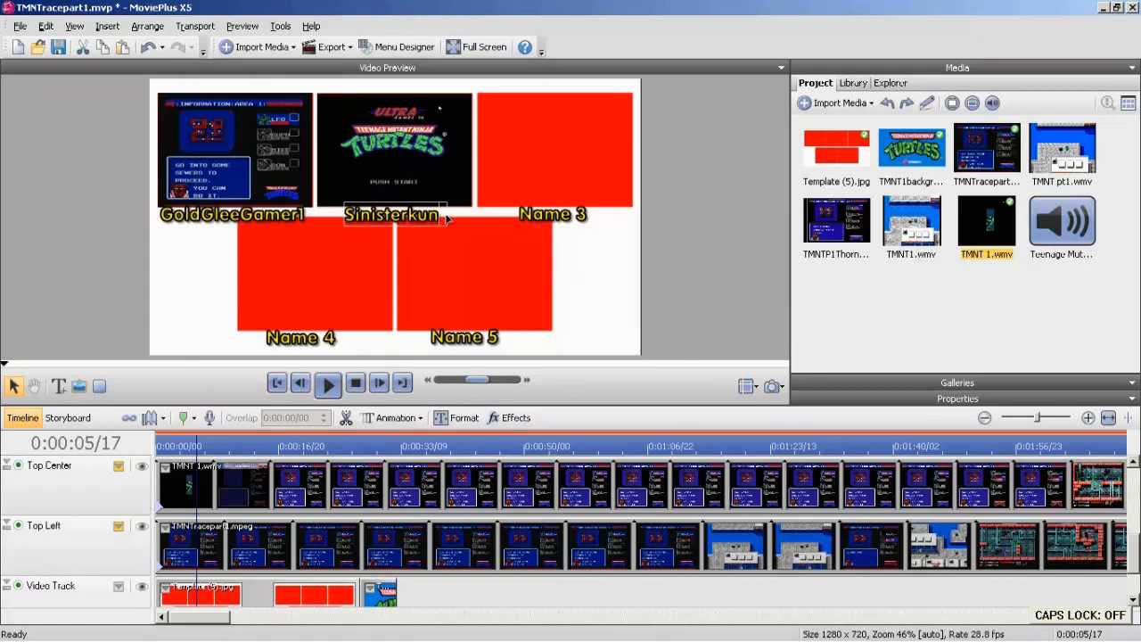
click(197, 283)
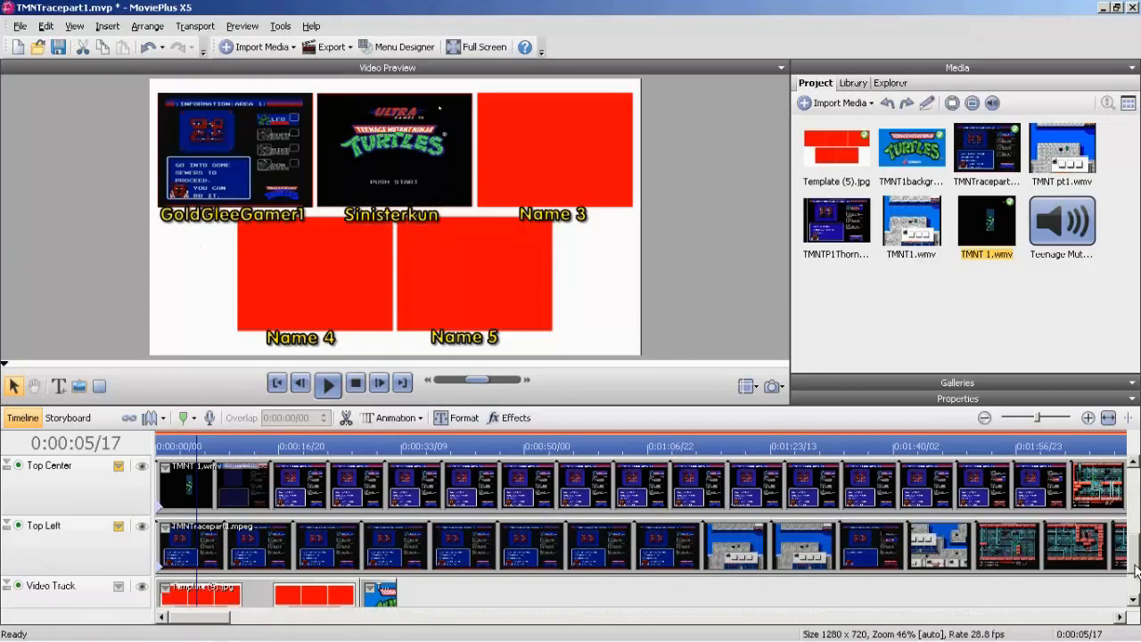
Place Lv27MarkerMan's TMNT1.wmv at the start of the Top Right track and delete the Audio Track 1 belonging to it.
scroll(1136, 542, up, 3)
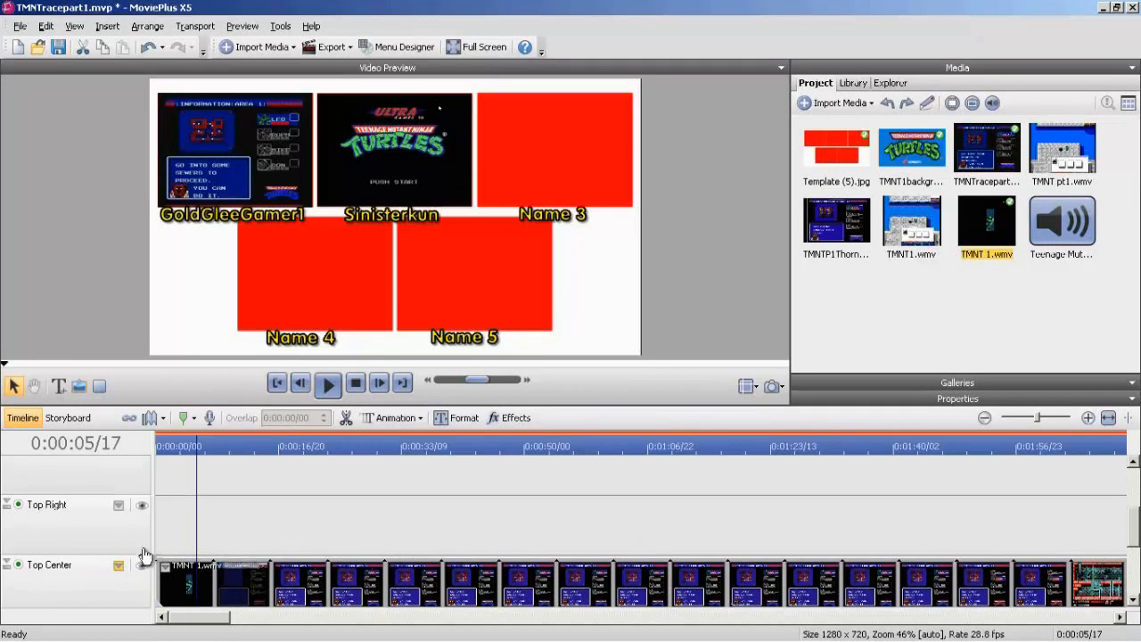
click(276, 386)
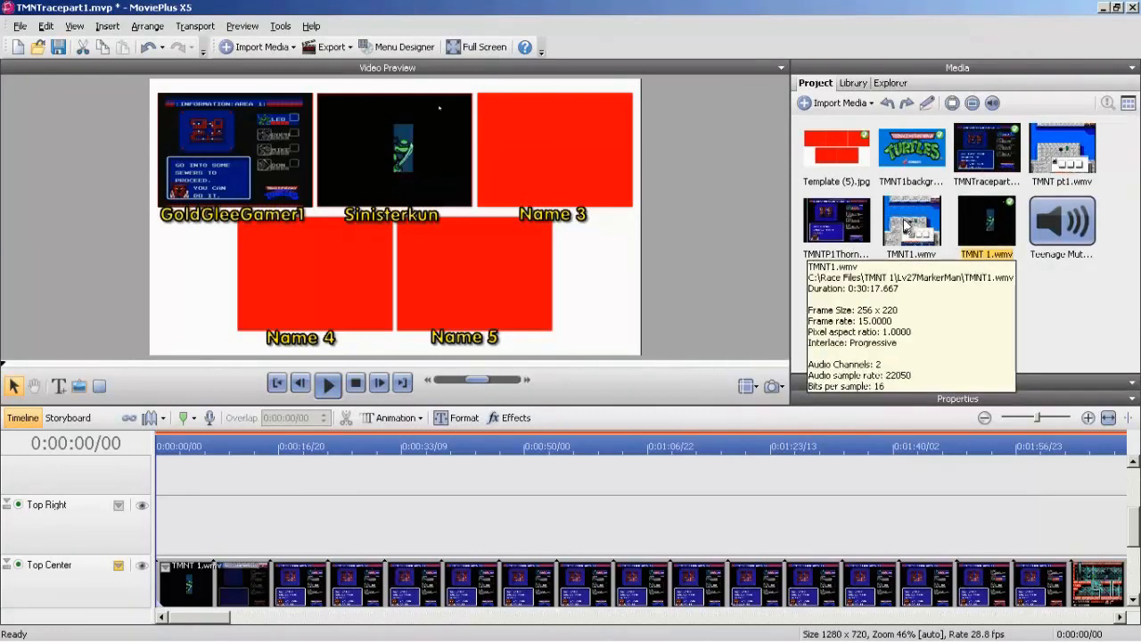
drag(904, 221, 151, 499)
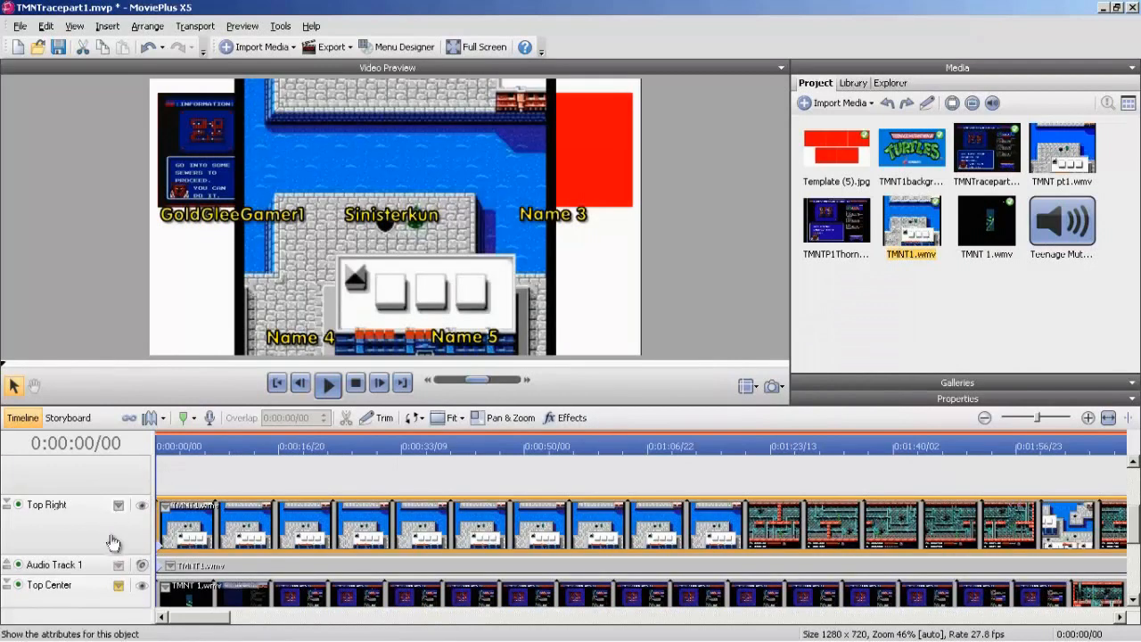
right_click(59, 565)
click(98, 339)
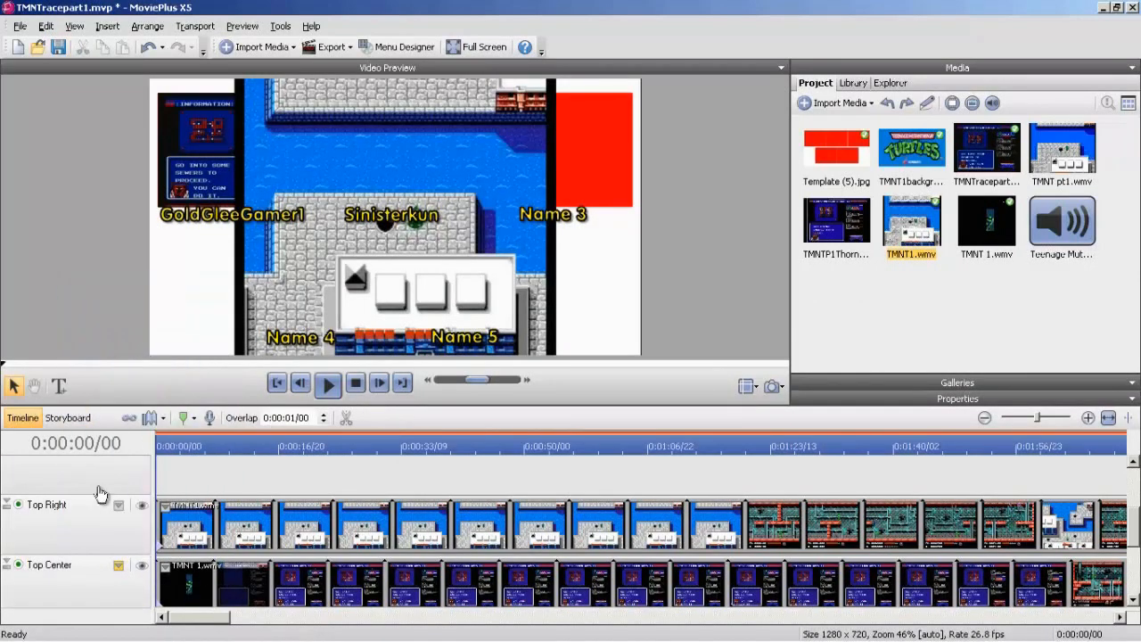
Transform the Top Right track so its video shrinks onto the red box above the Name 3 caption, matching the box's height.
click(118, 504)
click(147, 543)
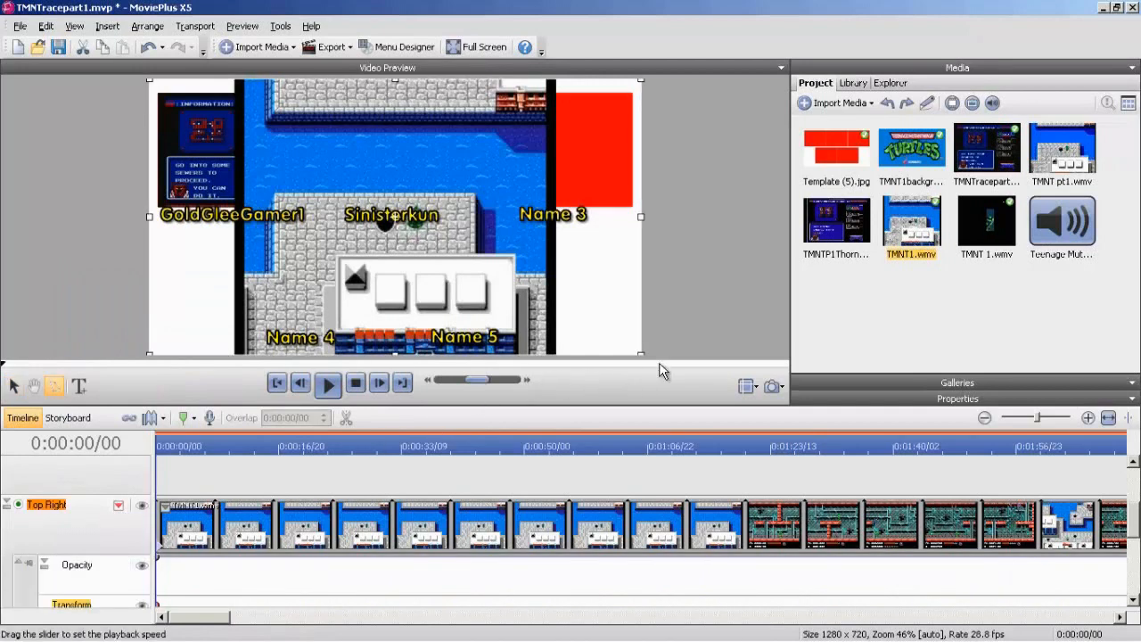
drag(642, 353, 273, 150)
drag(209, 123, 519, 126)
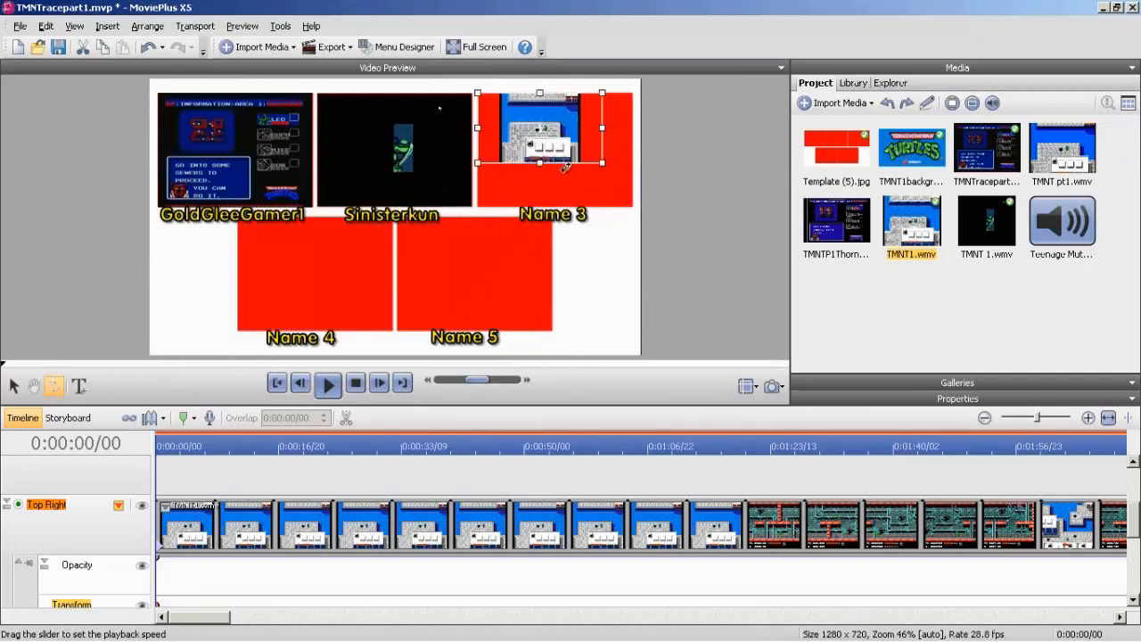
drag(540, 164, 553, 207)
Widen the Top Right video on both sides to fill its red box, and hide the track's attributes.
drag(601, 152, 633, 152)
drag(481, 151, 445, 149)
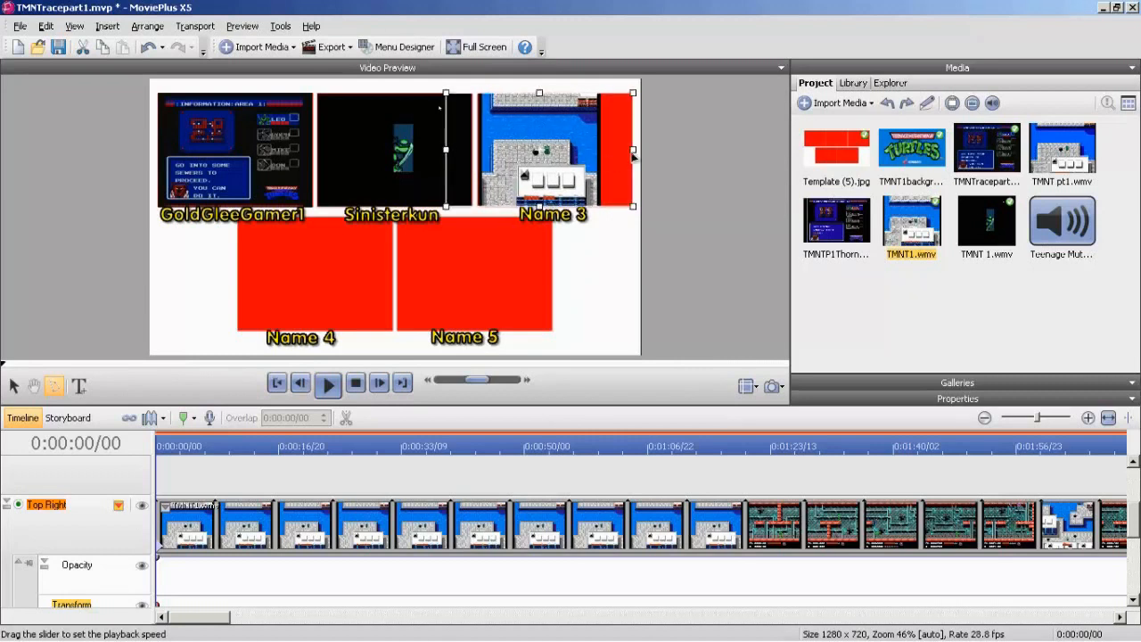
drag(631, 151, 673, 152)
drag(442, 149, 436, 150)
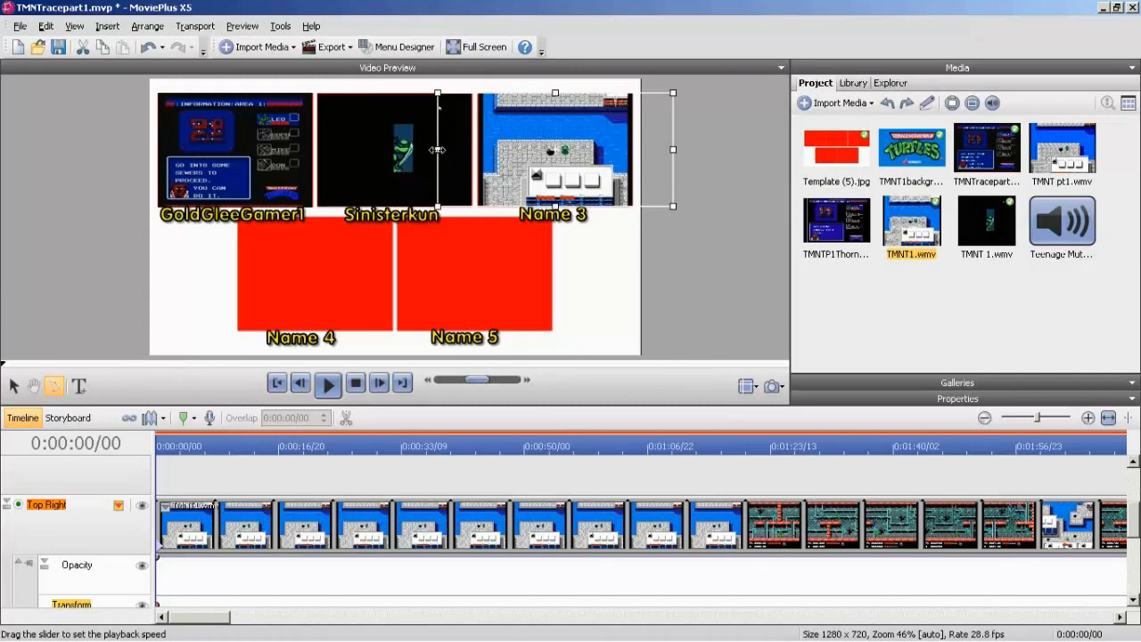
click(118, 506)
click(191, 562)
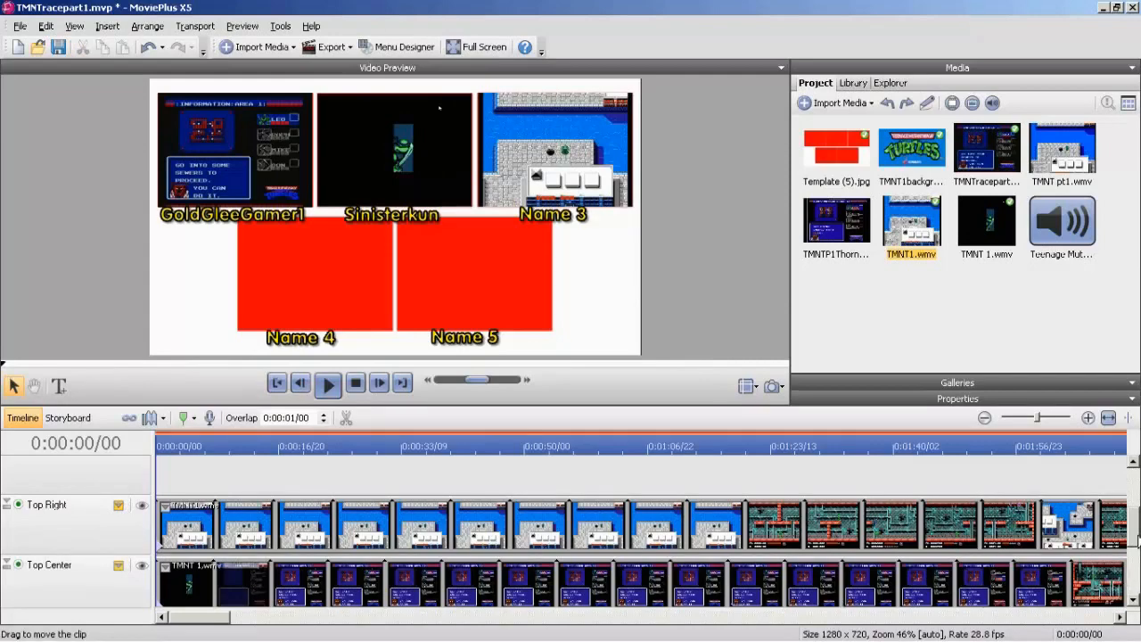
Place TMNTP1Thorne.mpg at the start of the Bottom Left track and delete the audio track belonging to it.
scroll(1124, 561, up, 3)
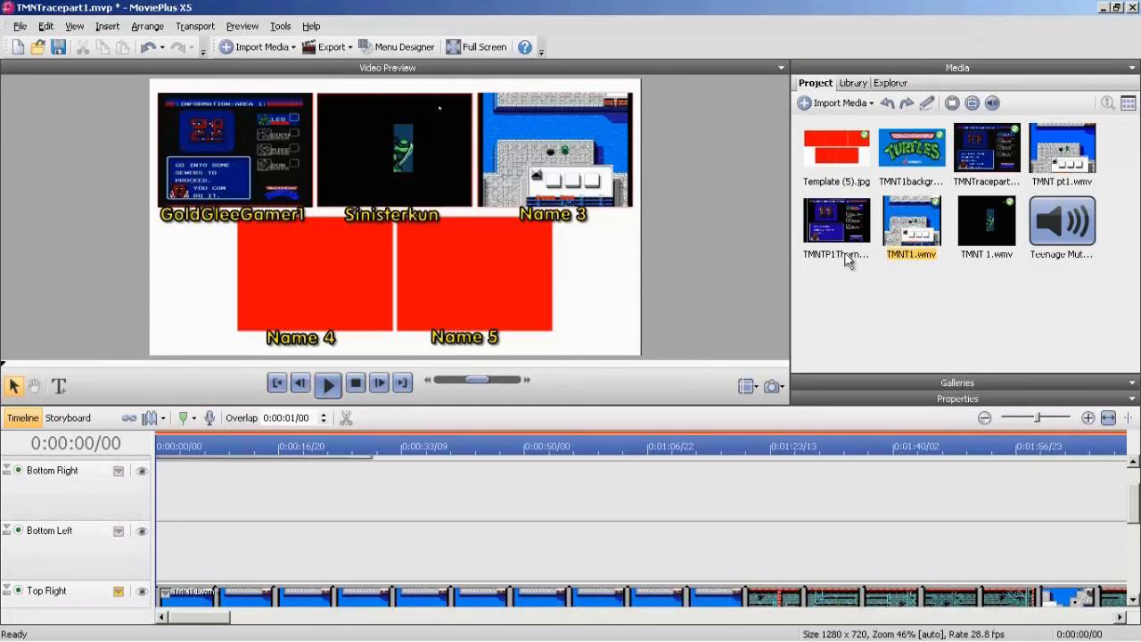
drag(845, 257, 93, 574)
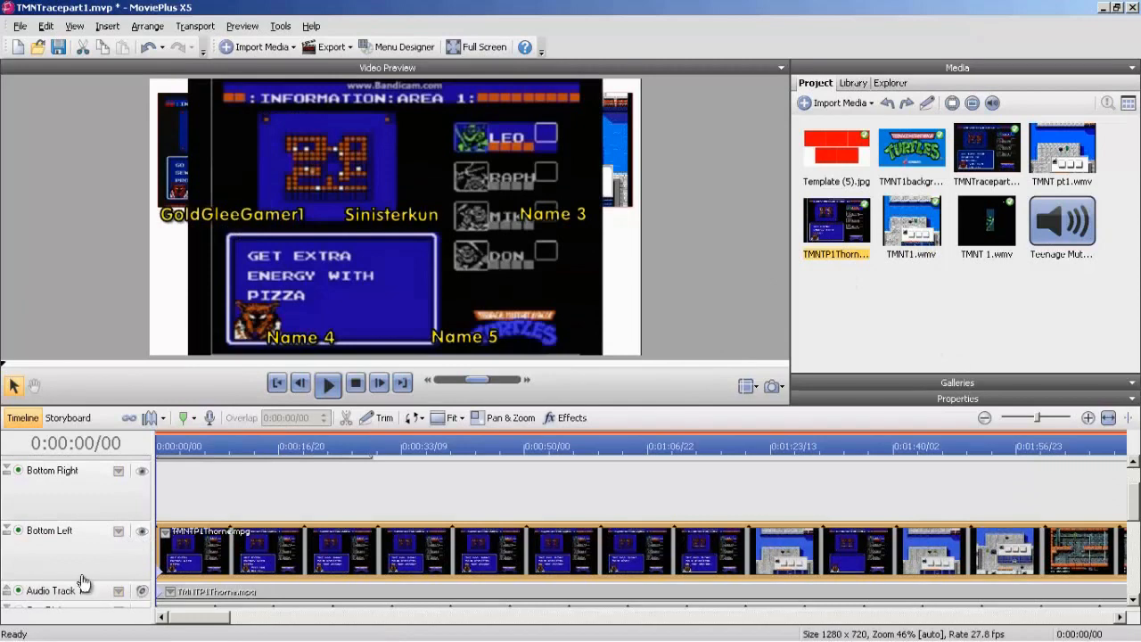
right_click(75, 591)
click(107, 360)
Transform the Bottom Left track so its video shrinks onto the red box above the Name 4 caption, matching the box's height.
click(117, 531)
click(143, 550)
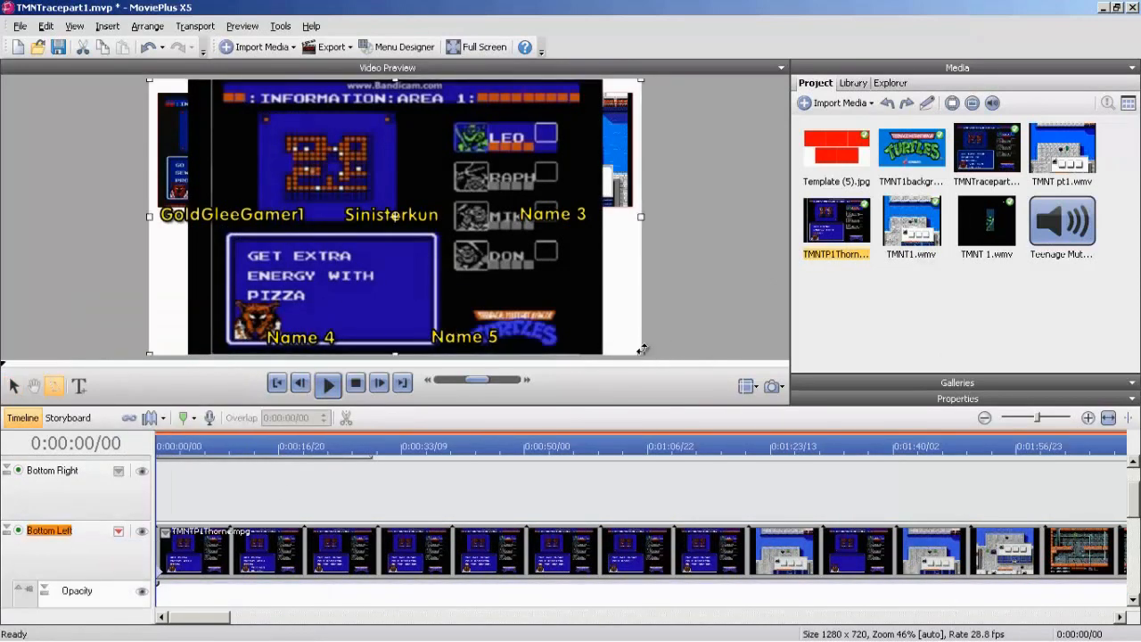
drag(641, 354, 388, 274)
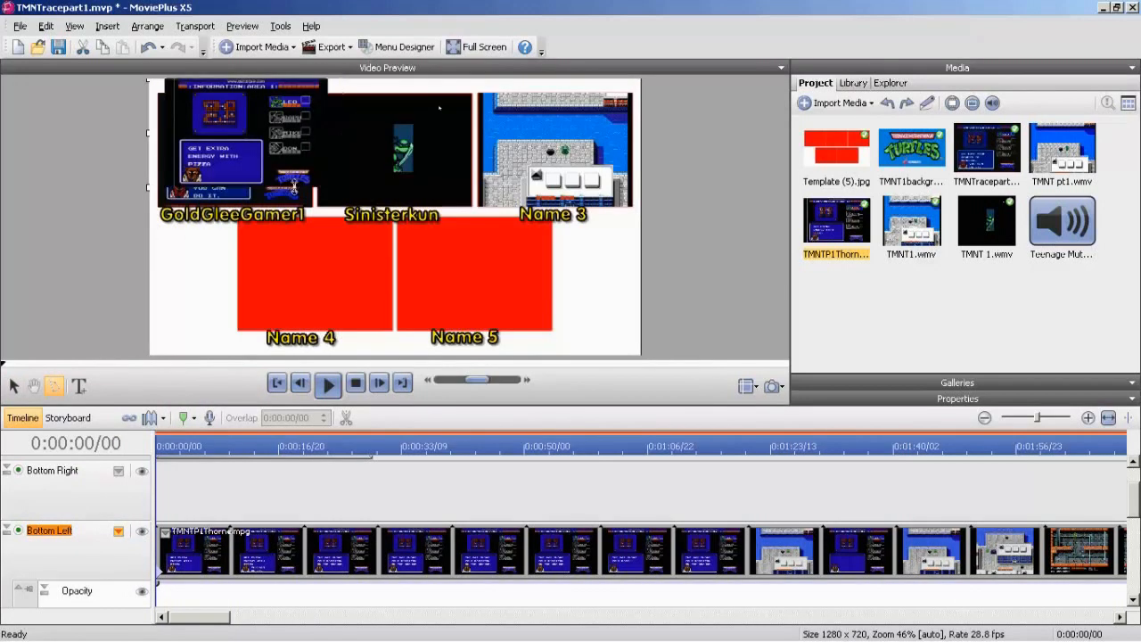
drag(305, 241, 335, 280)
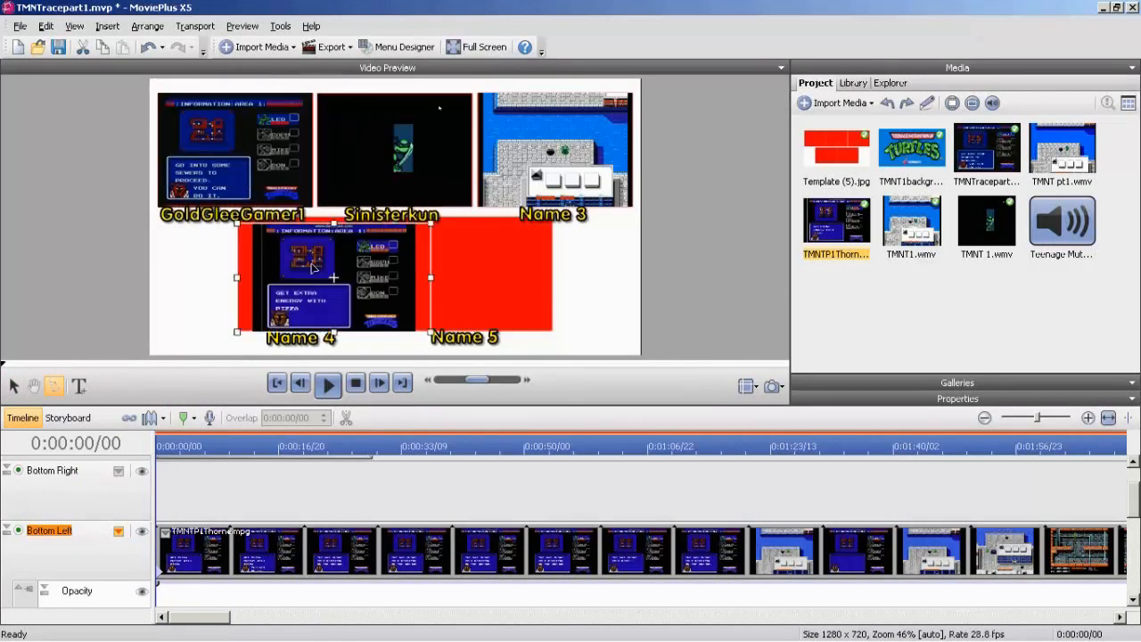
drag(334, 220, 335, 217)
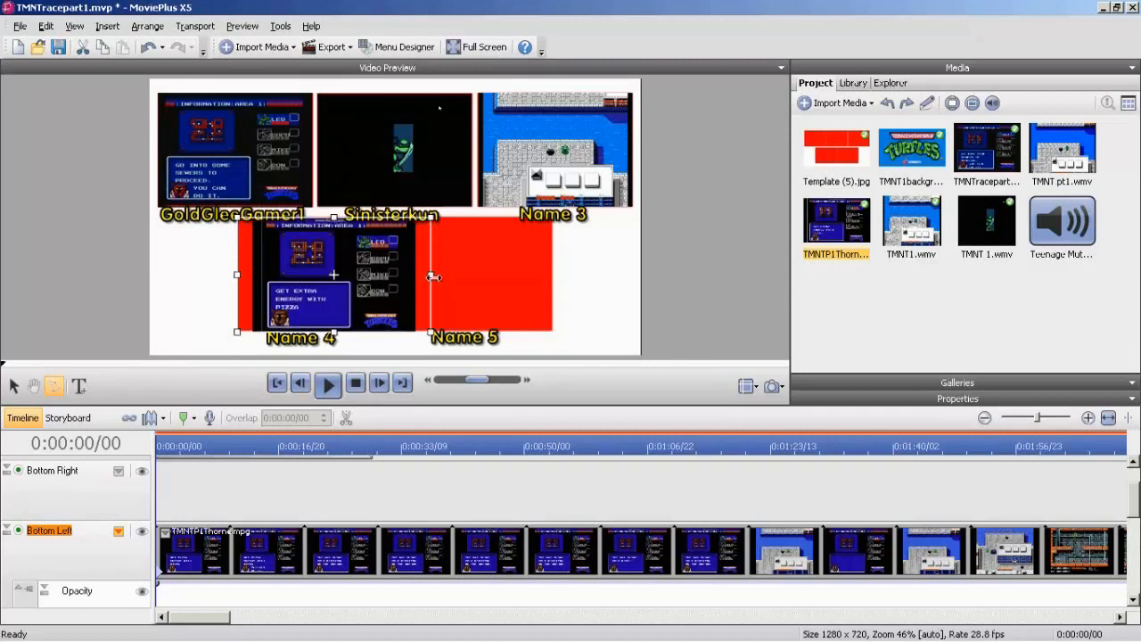
Adjust both sides of the Bottom Left video to fit its red box's width, and hide the track's attributes.
mouse_move(428, 277)
mouse_down()
mouse_move(397, 279)
mouse_move(406, 276)
mouse_up()
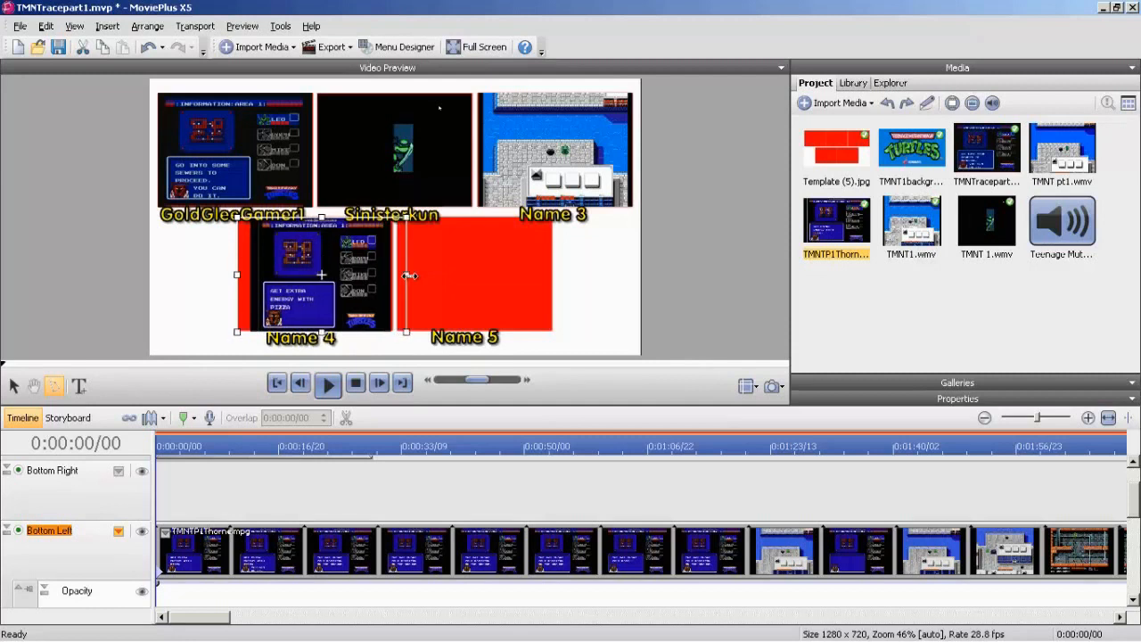
drag(239, 274, 227, 277)
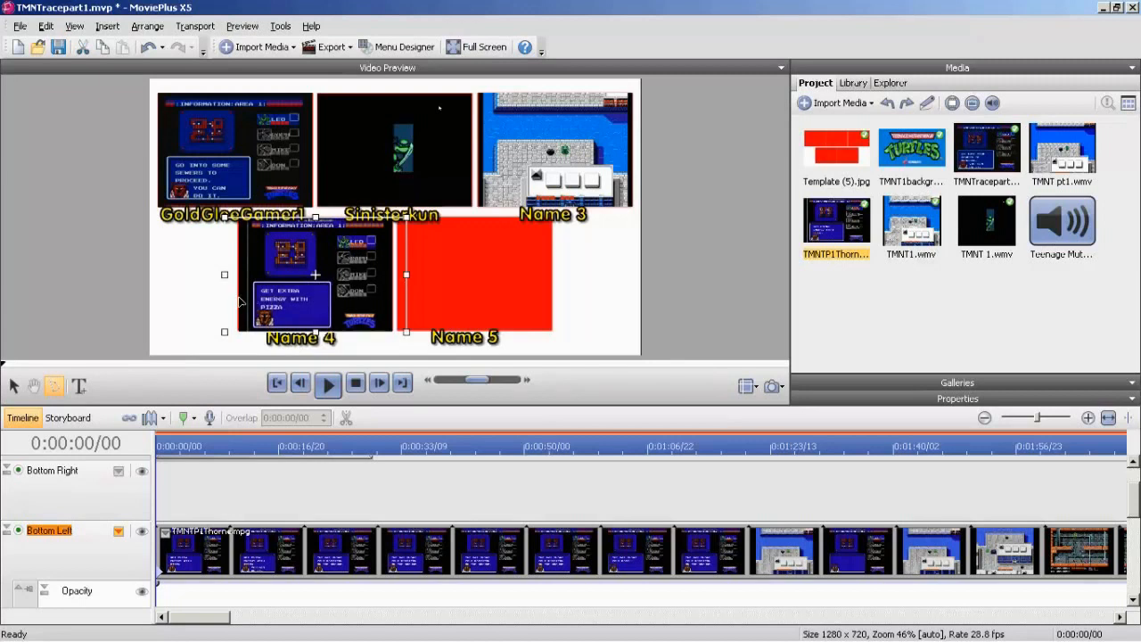
click(118, 530)
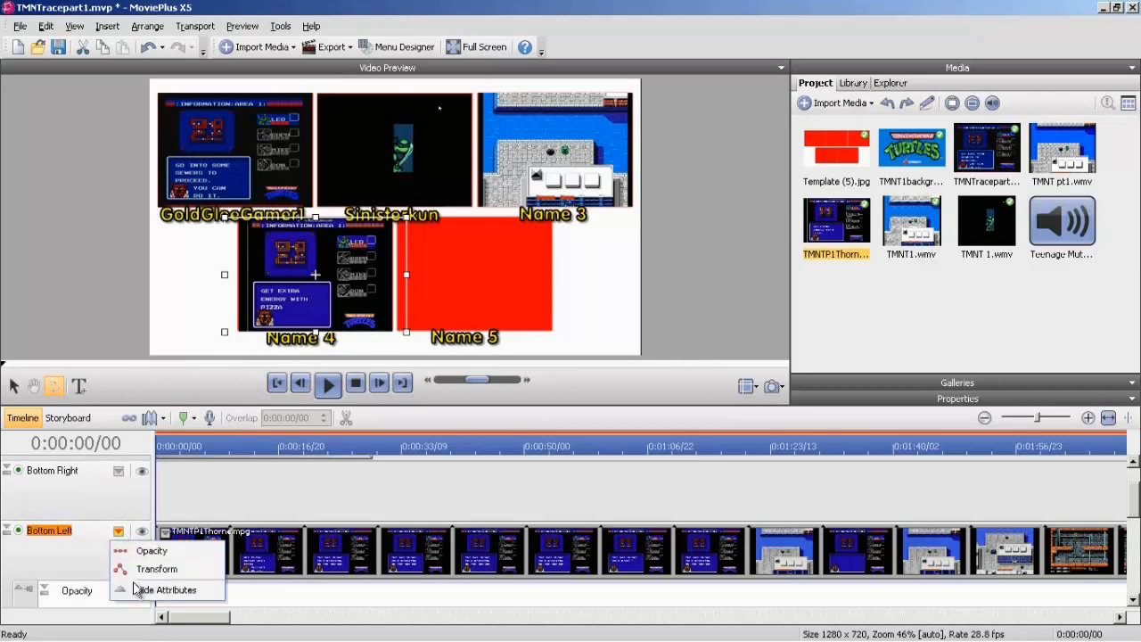
click(143, 589)
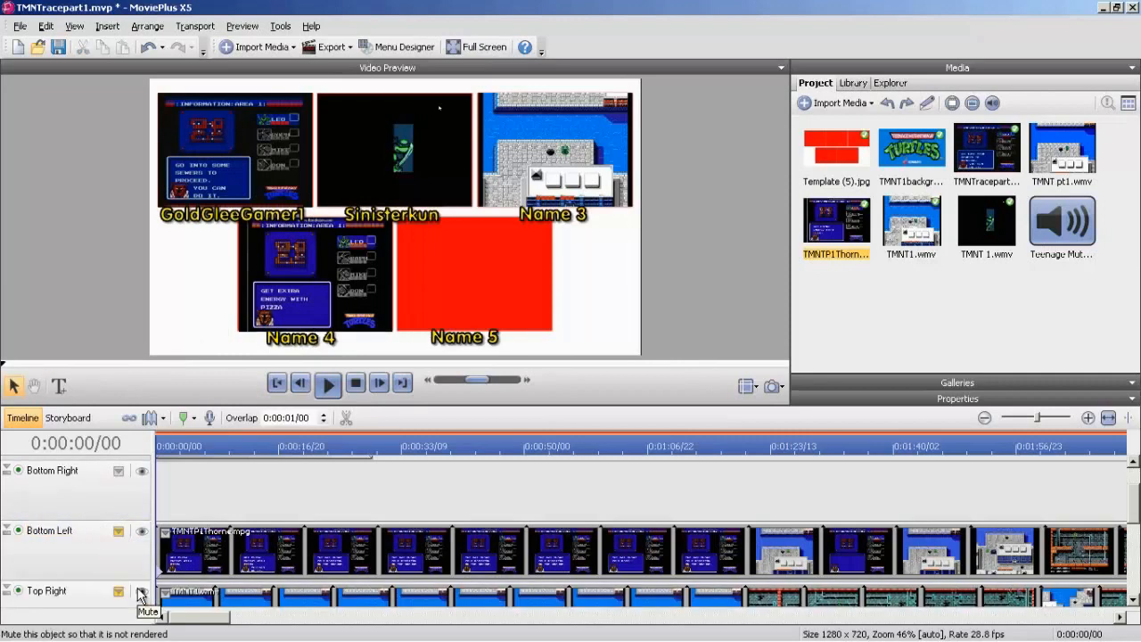
Place TMNT pt1.wmv at the start of the Bottom Right track and delete the audio track belonging to it.
drag(1135, 505, 1112, 488)
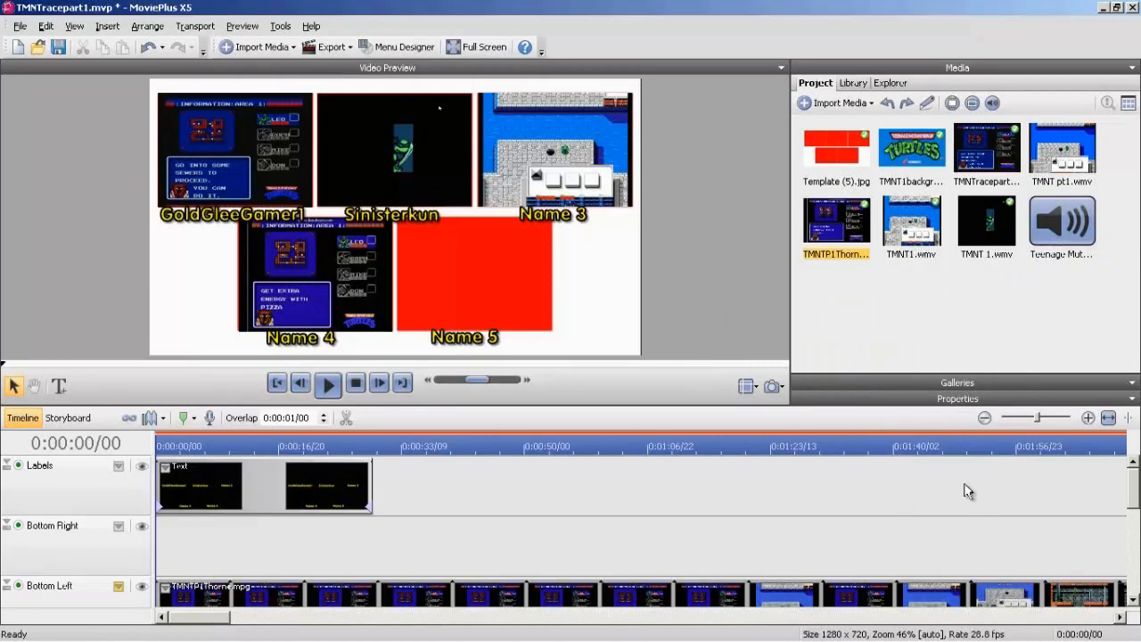
drag(1059, 159, 153, 559)
right_click(80, 588)
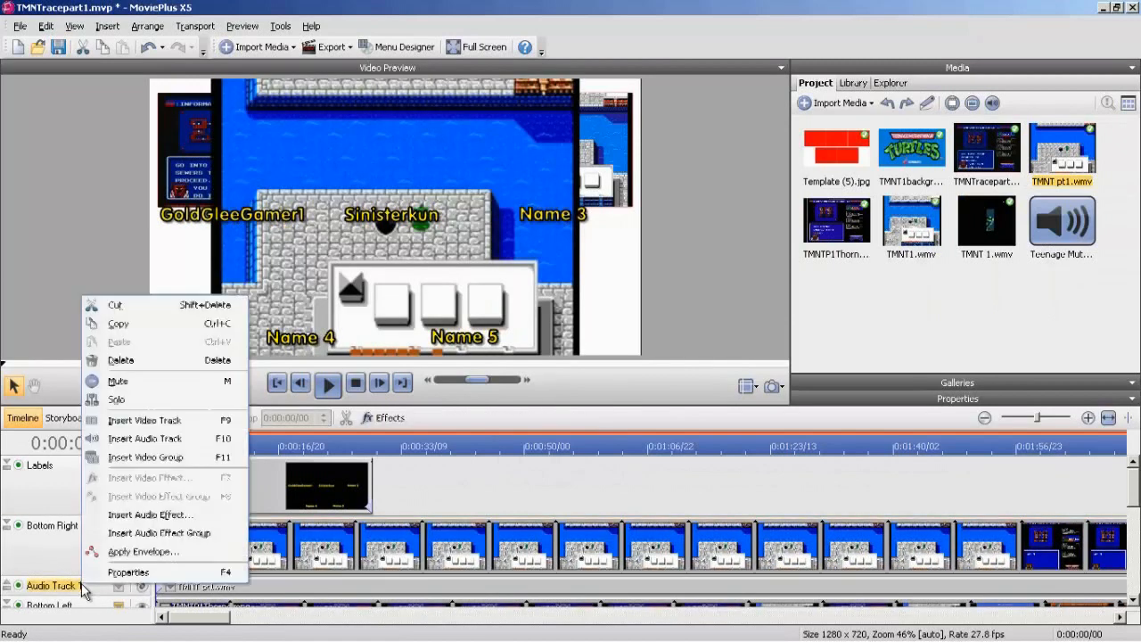
click(120, 360)
Transform the Bottom Right track so its video shrinks and sits over the red box above the Name 5 caption.
click(118, 526)
click(131, 562)
drag(640, 353, 322, 176)
drag(233, 104, 478, 243)
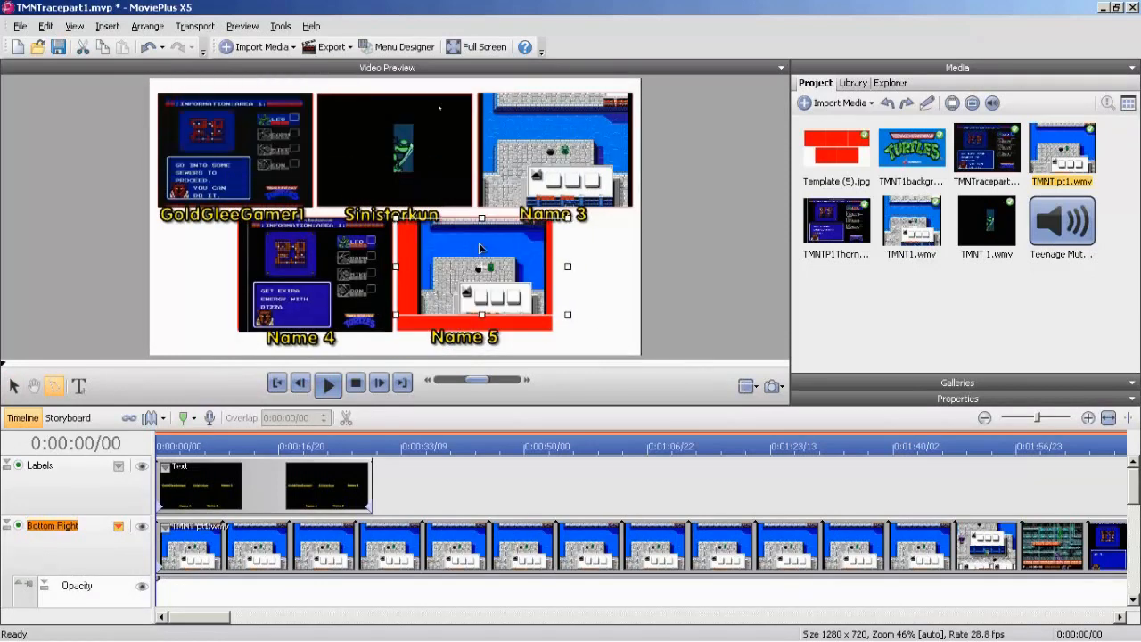
Widen the Bottom Right video on both sides and stretch it down to fill its red box, and hide the track's attributes.
drag(398, 268, 374, 267)
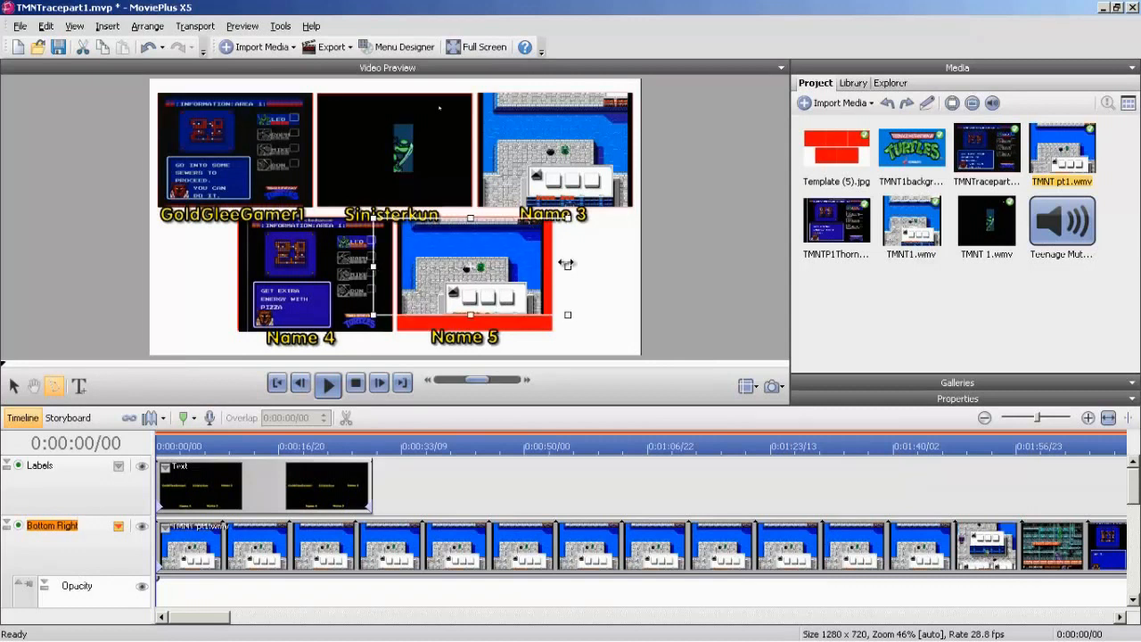
drag(568, 265, 579, 266)
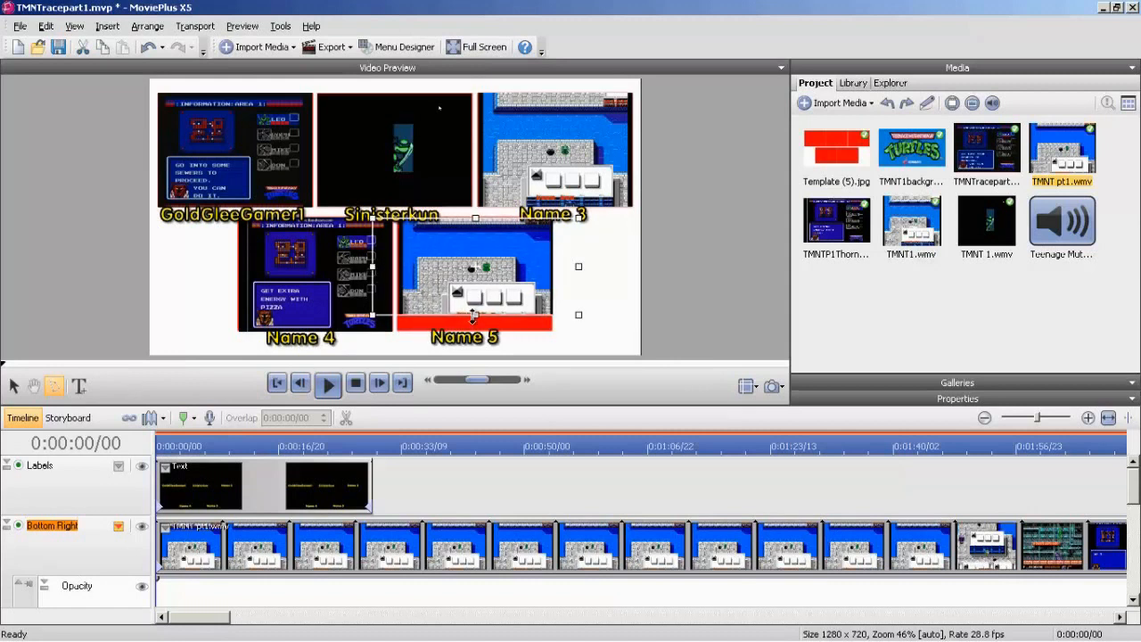
drag(476, 319, 476, 332)
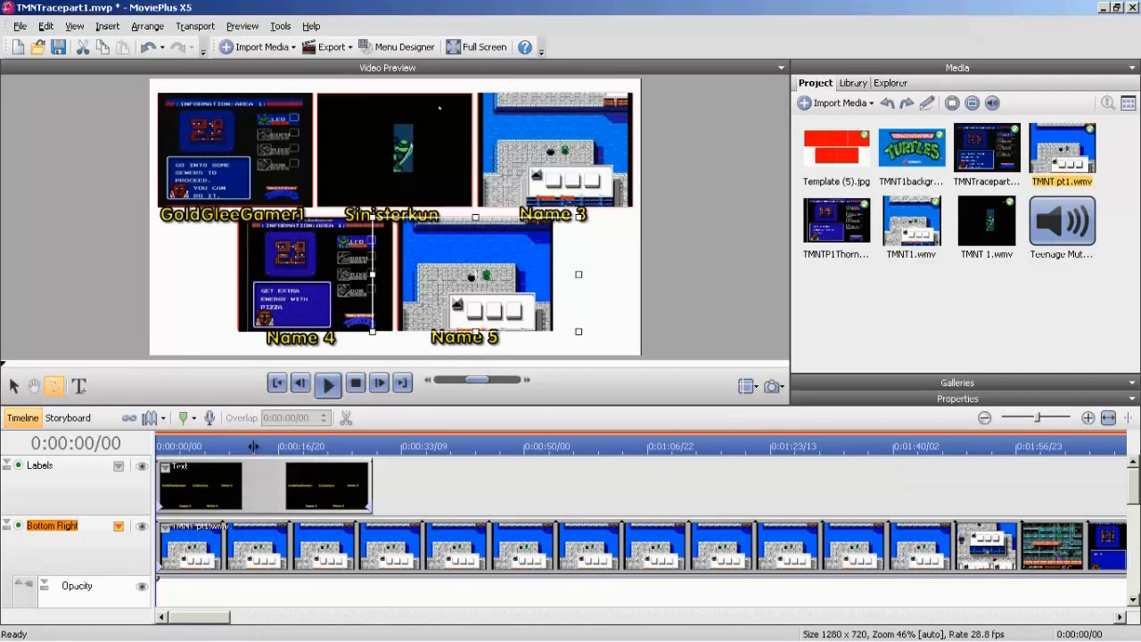
click(118, 526)
click(125, 583)
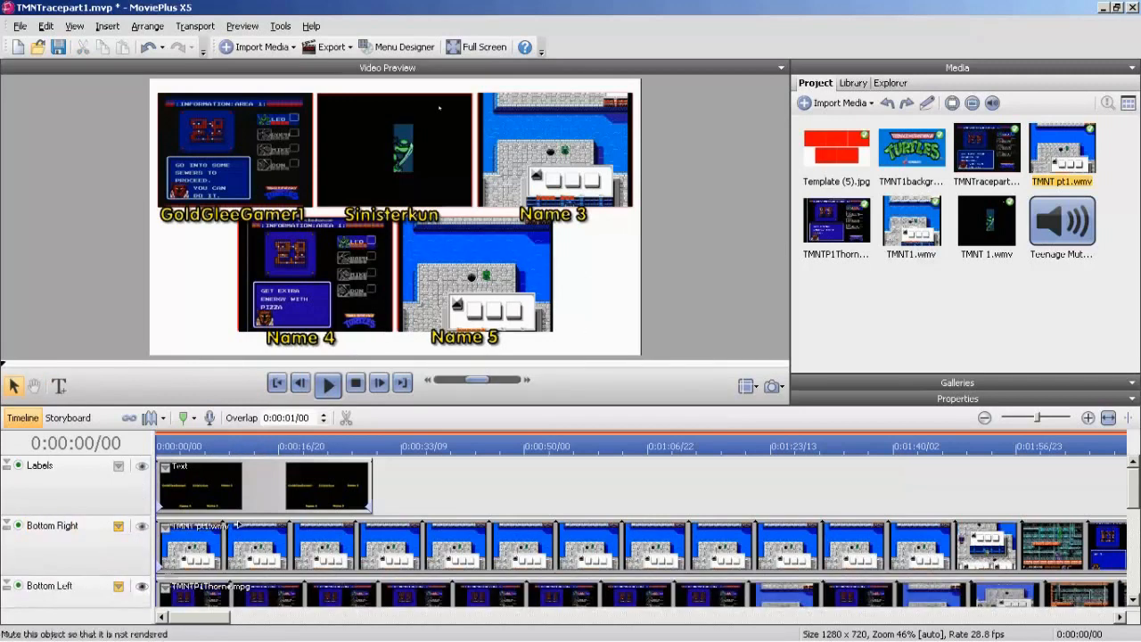
Replace the Name 3 caption under the top right video with Lv27MarkerMan.
click(575, 221)
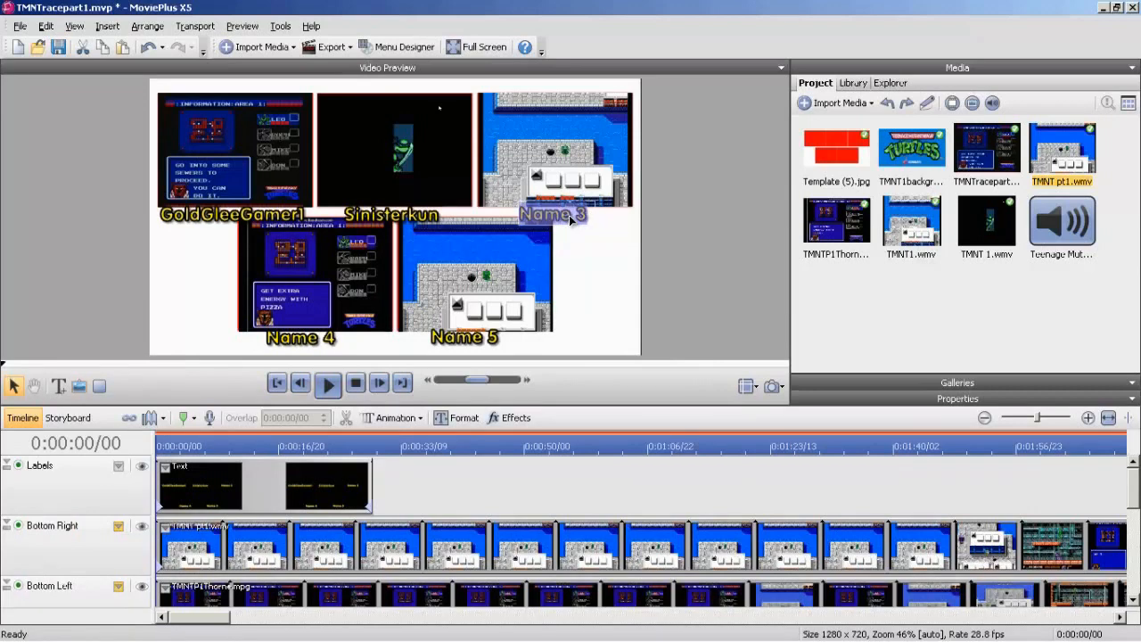
text(Lv27MarkerMan)
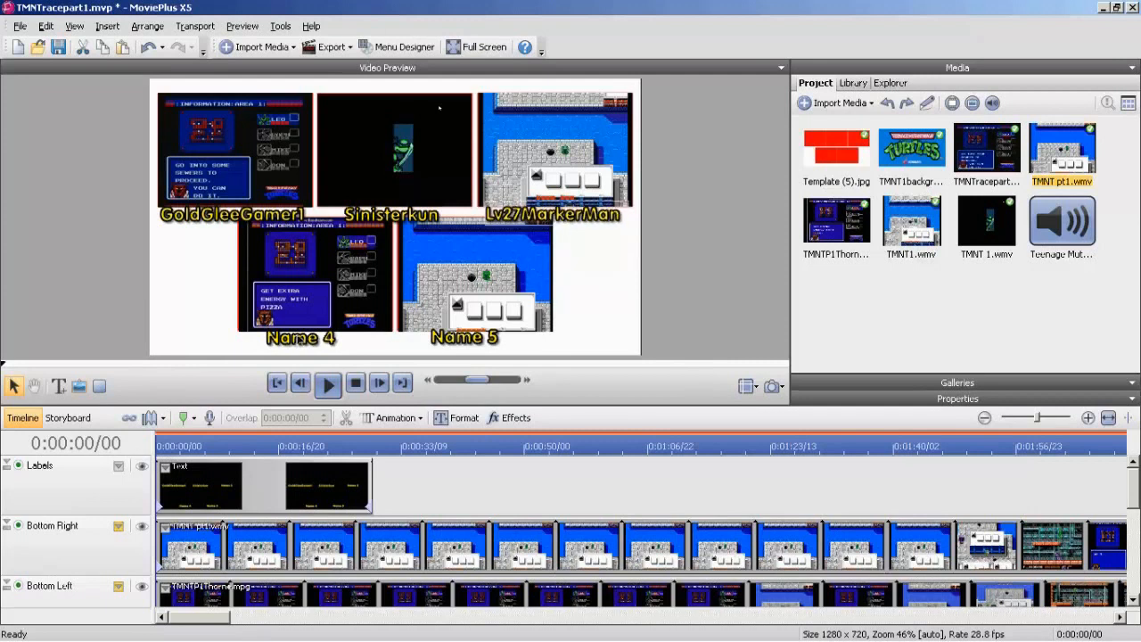
Replace the Name 4 caption under the bottom left video with GreenThorne.
click(294, 347)
text(GreenThorne)
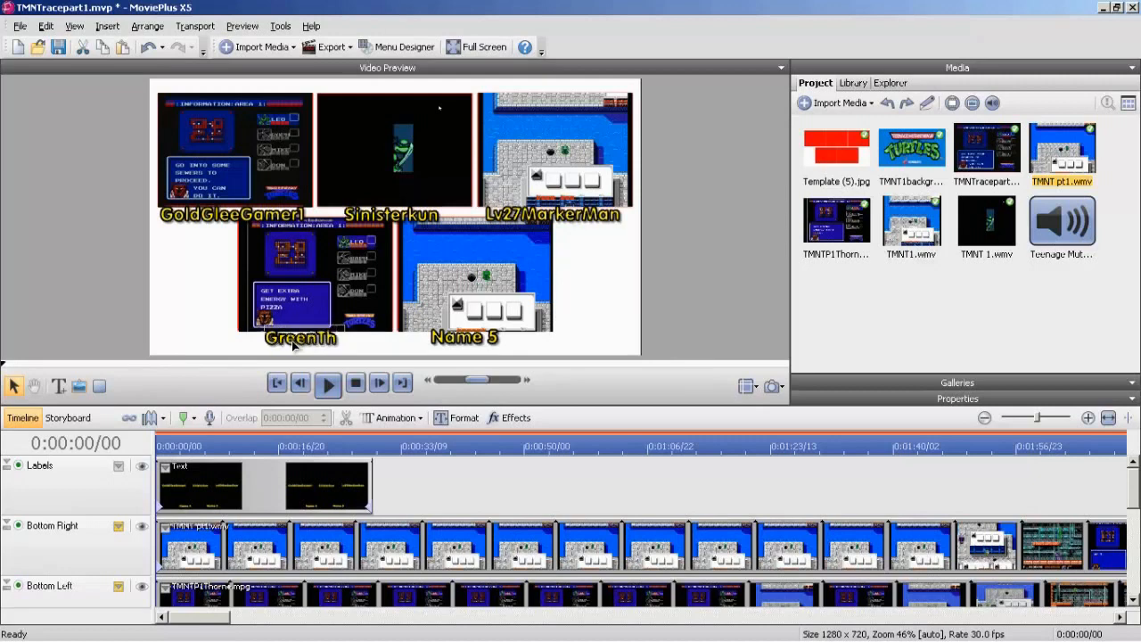
Replace the Name 5 caption under the bottom right video with CaptainTurbo.
click(466, 338)
text(C)
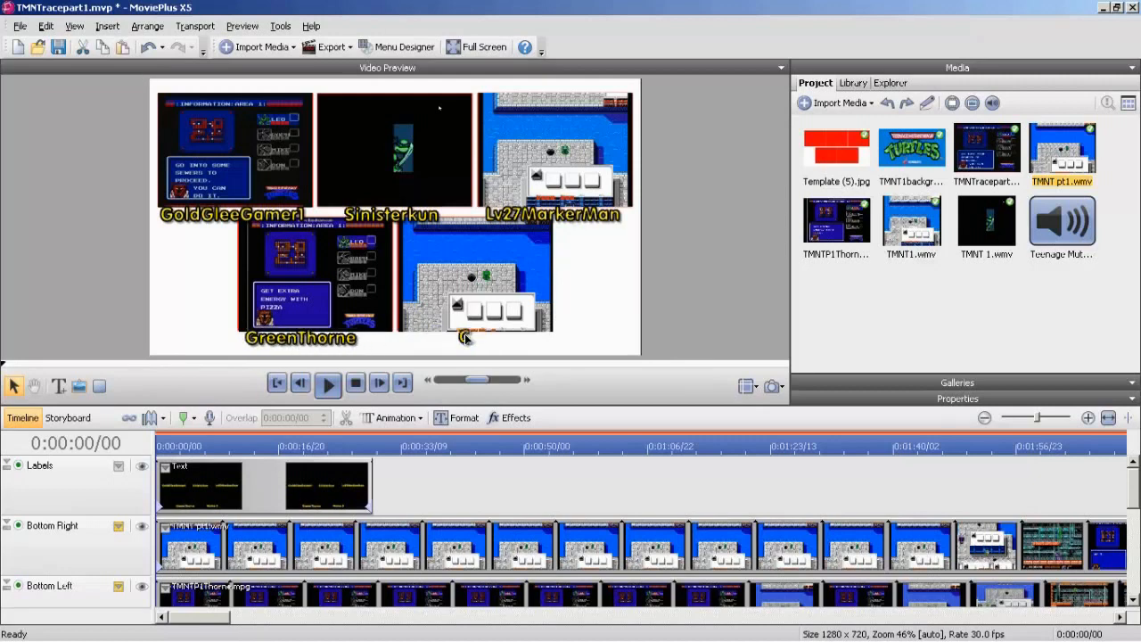
text(aptainTurbo)
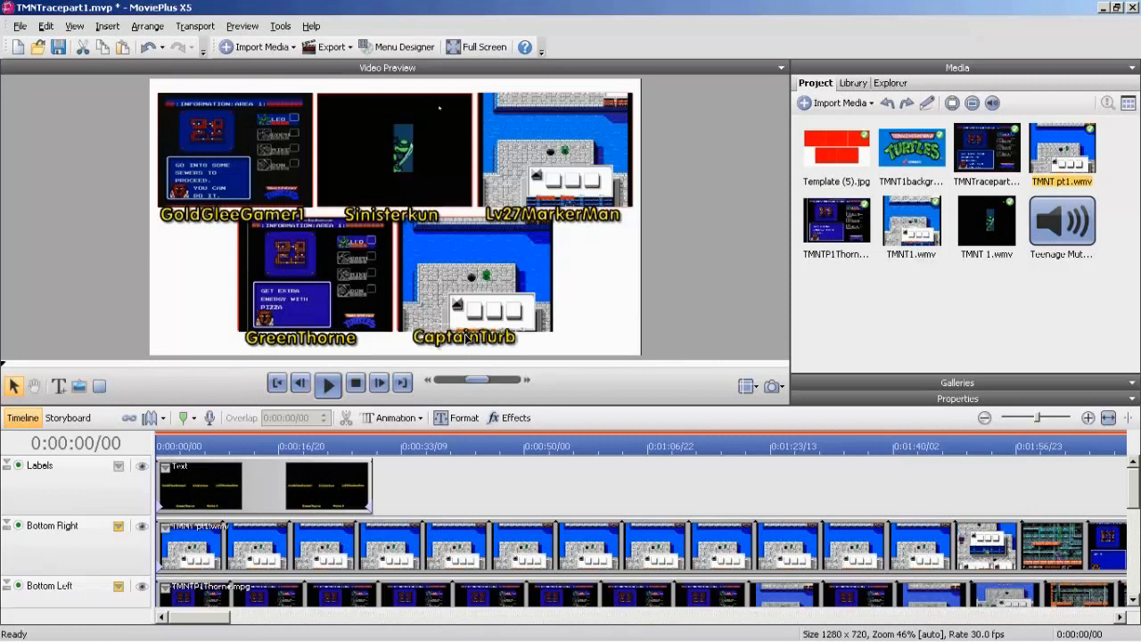
click(107, 254)
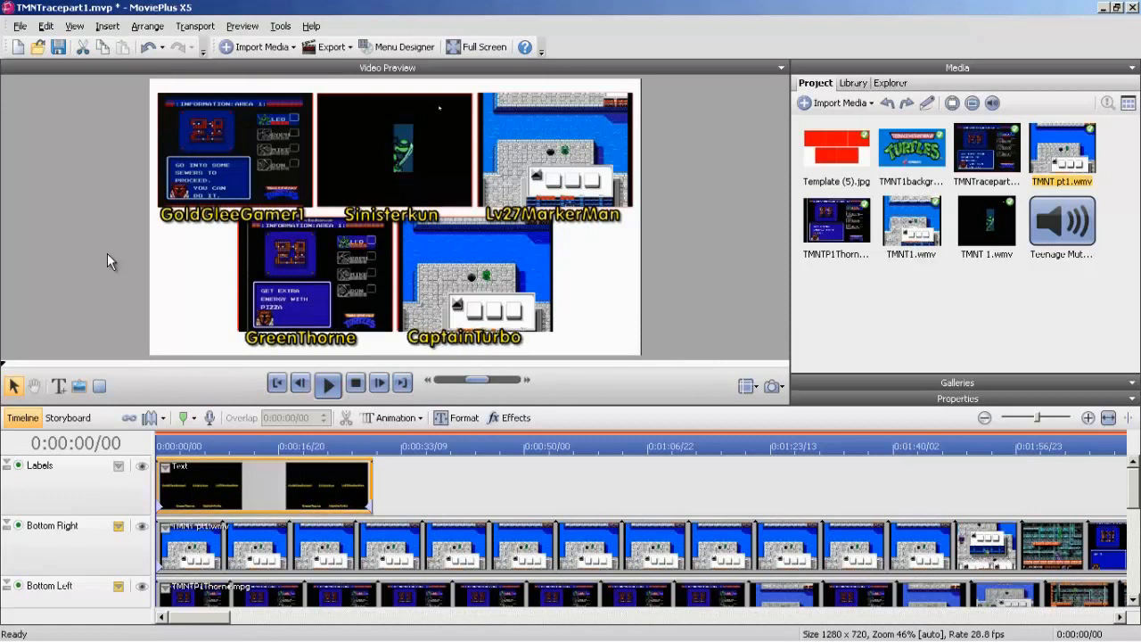
Move the GreenThorne, CaptainTurbo and Lv27MarkerMan captions slightly to the right so they sit centred under their videos.
click(319, 342)
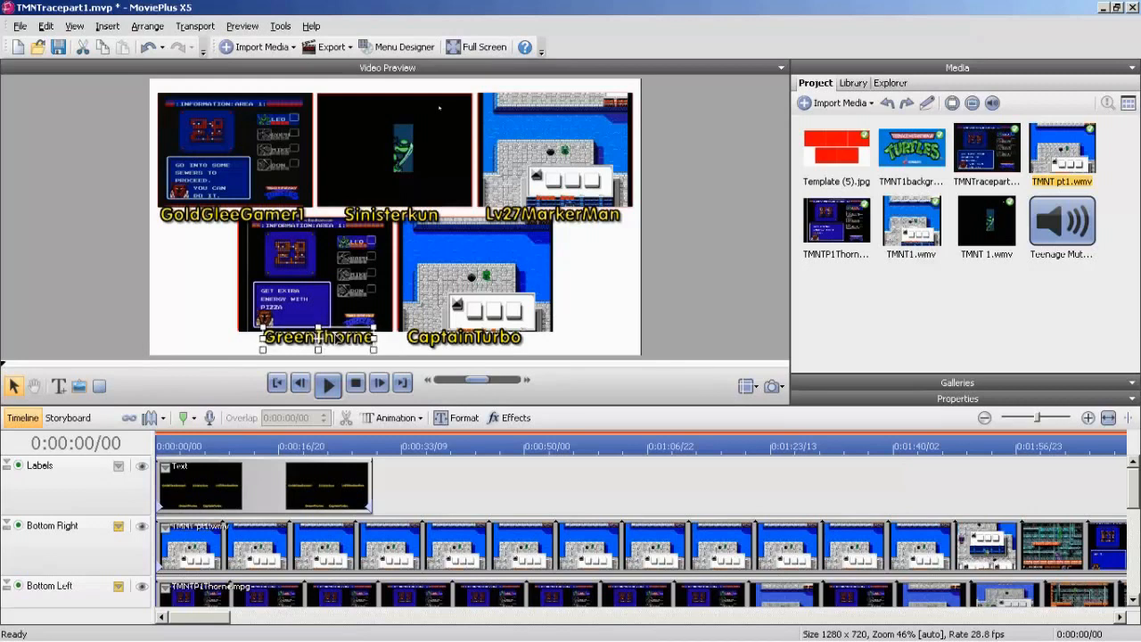
key(Down)
click(467, 344)
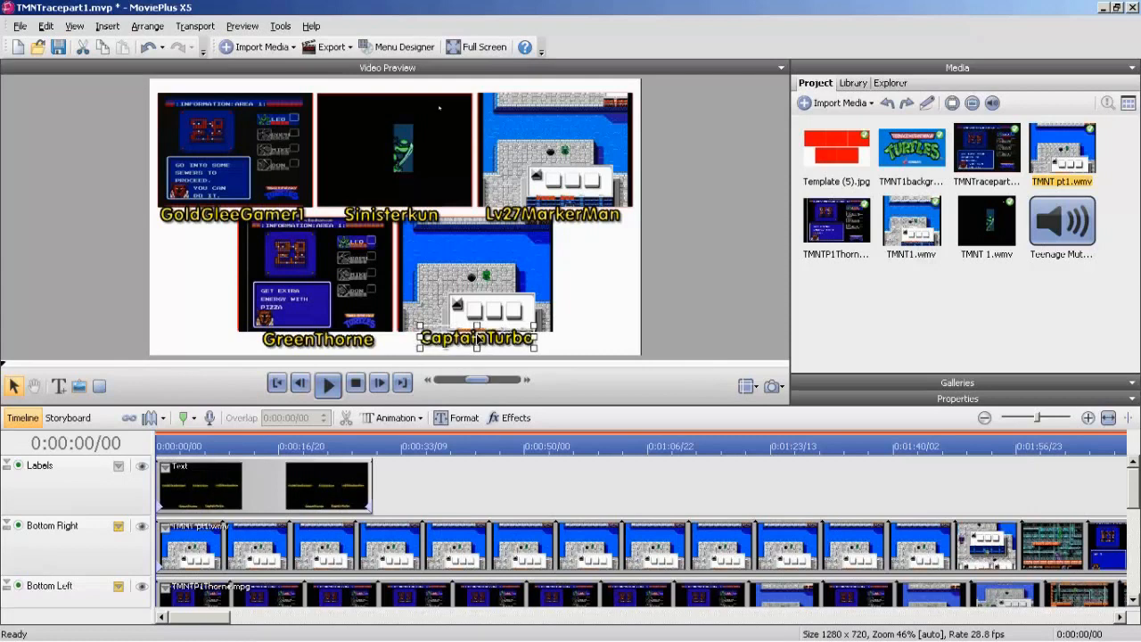
drag(478, 340, 480, 341)
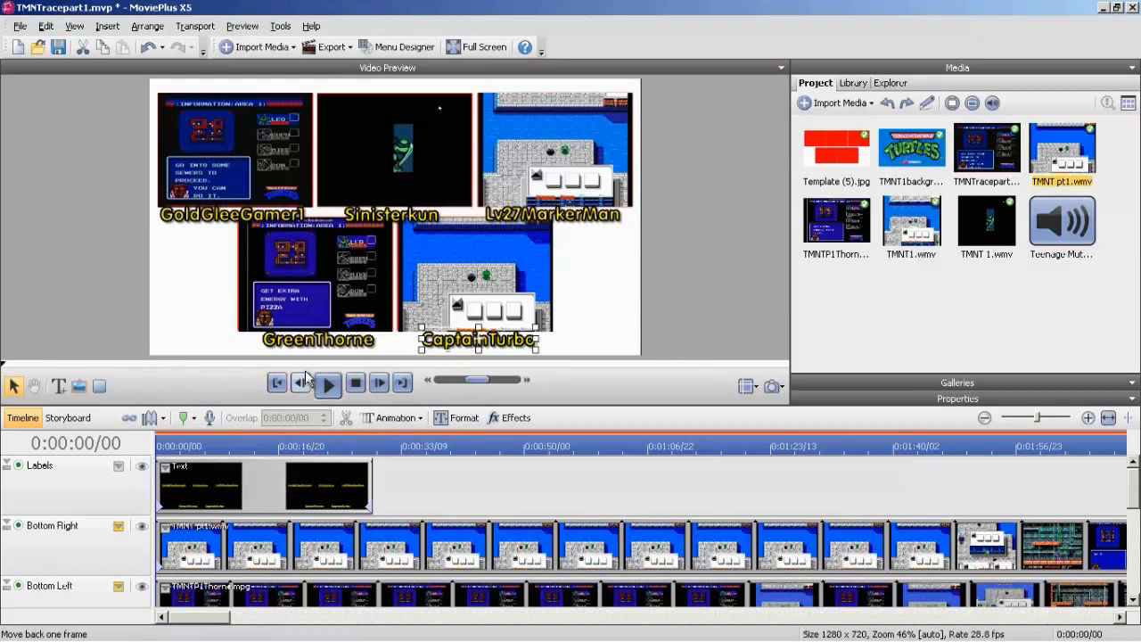
drag(307, 338, 310, 340)
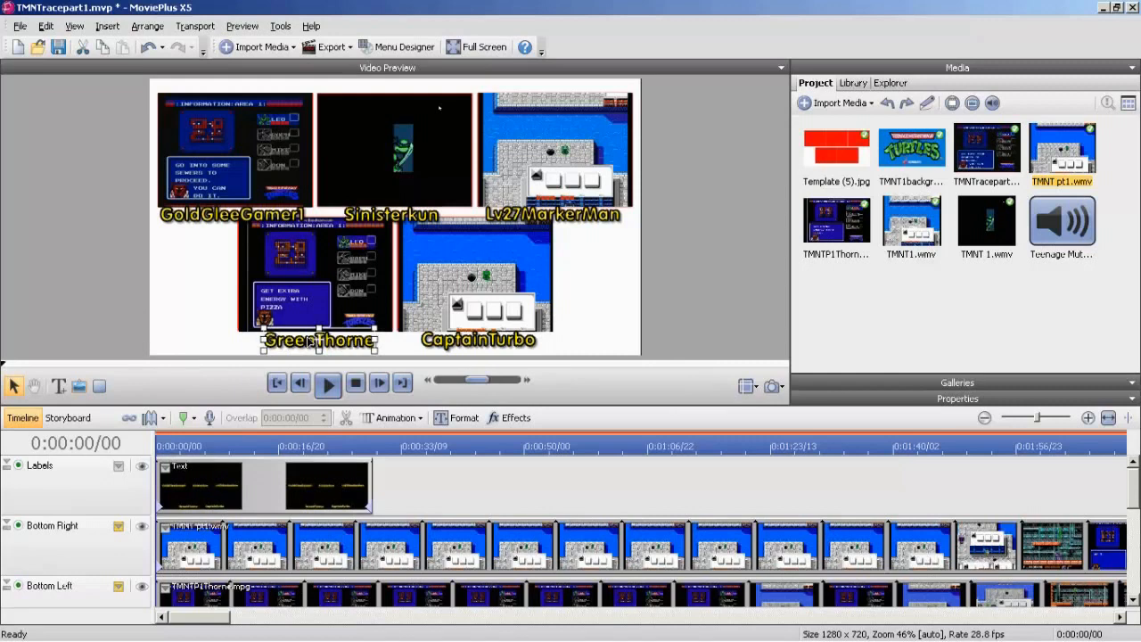
click(559, 214)
drag(564, 221, 564, 214)
click(118, 526)
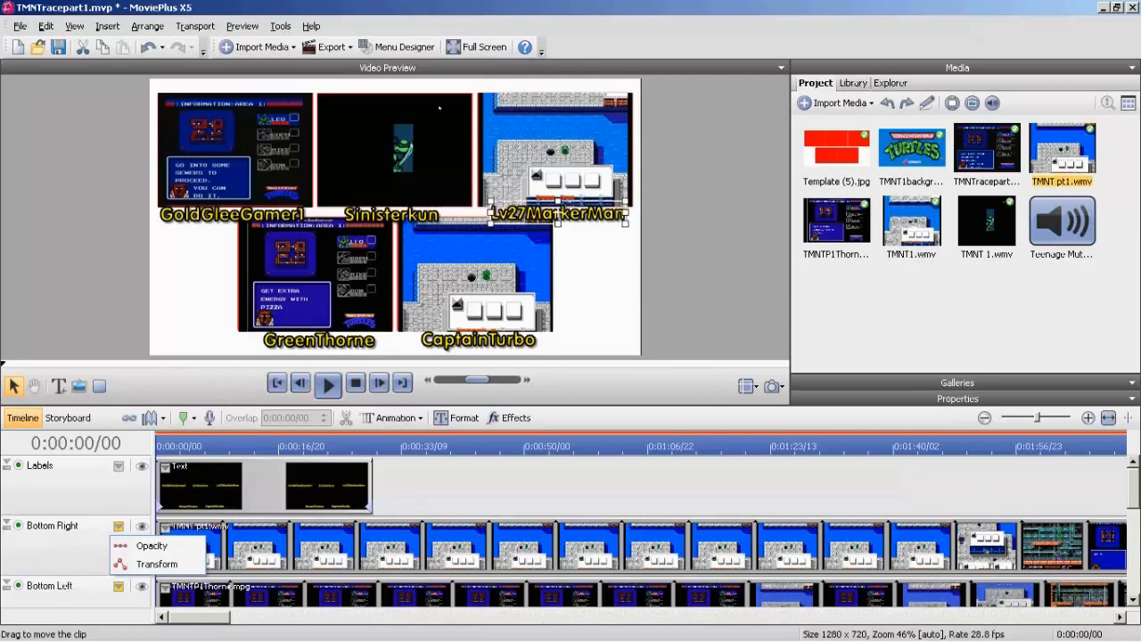
click(967, 487)
click(967, 486)
scroll(1131, 504, down, 5)
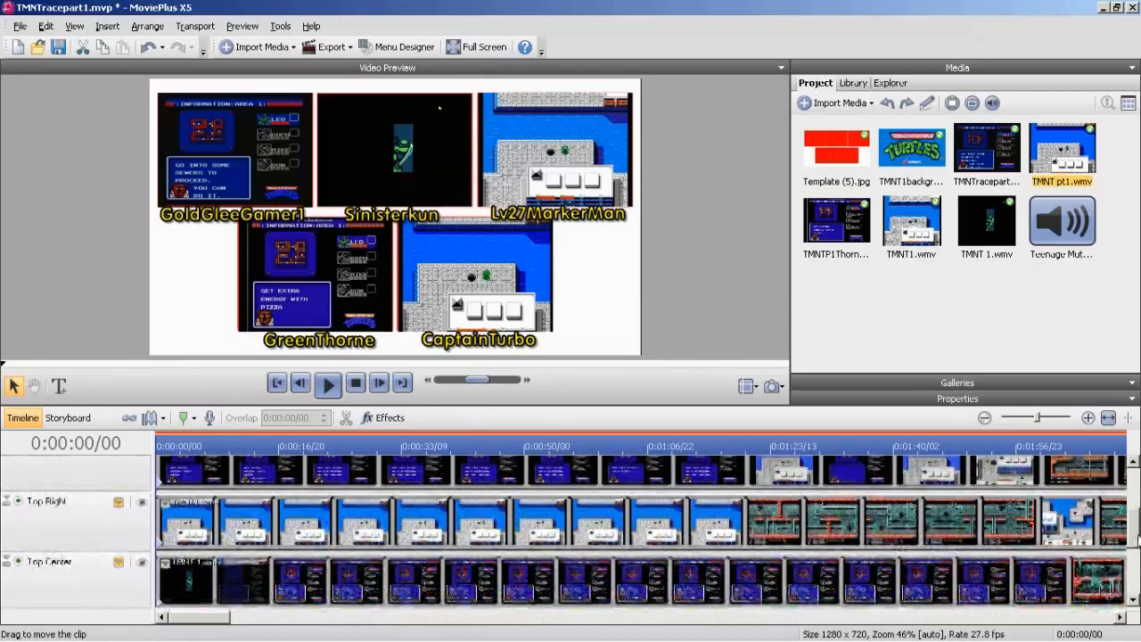
Examine the crop frame of the Top Left video and compare it with the preview at 0:01:16/22.
click(403, 525)
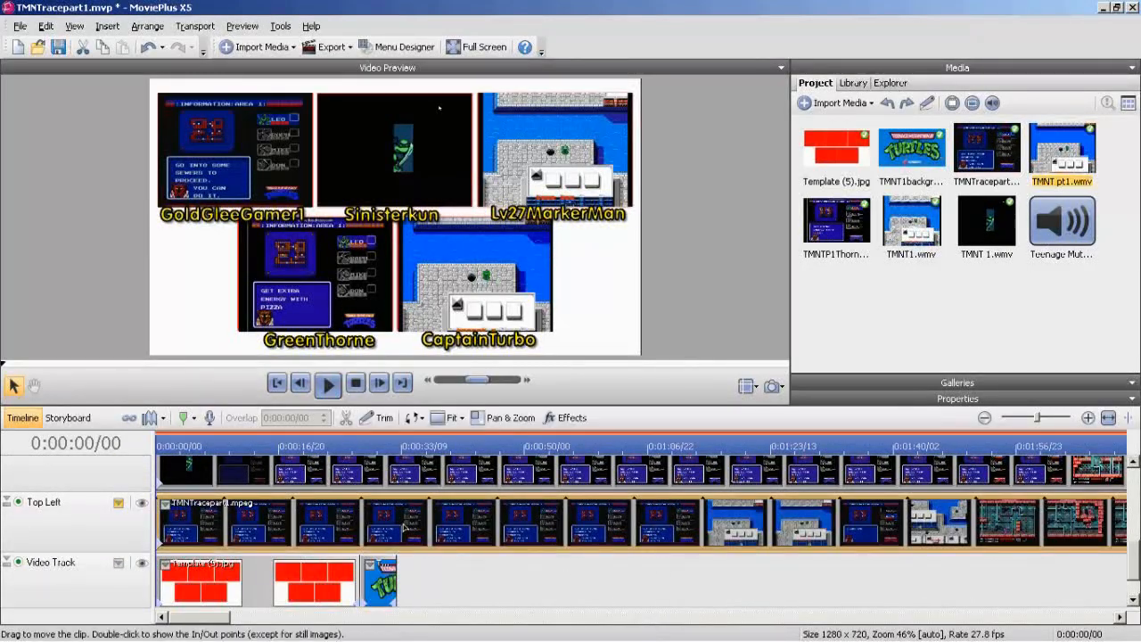
click(448, 417)
click(472, 494)
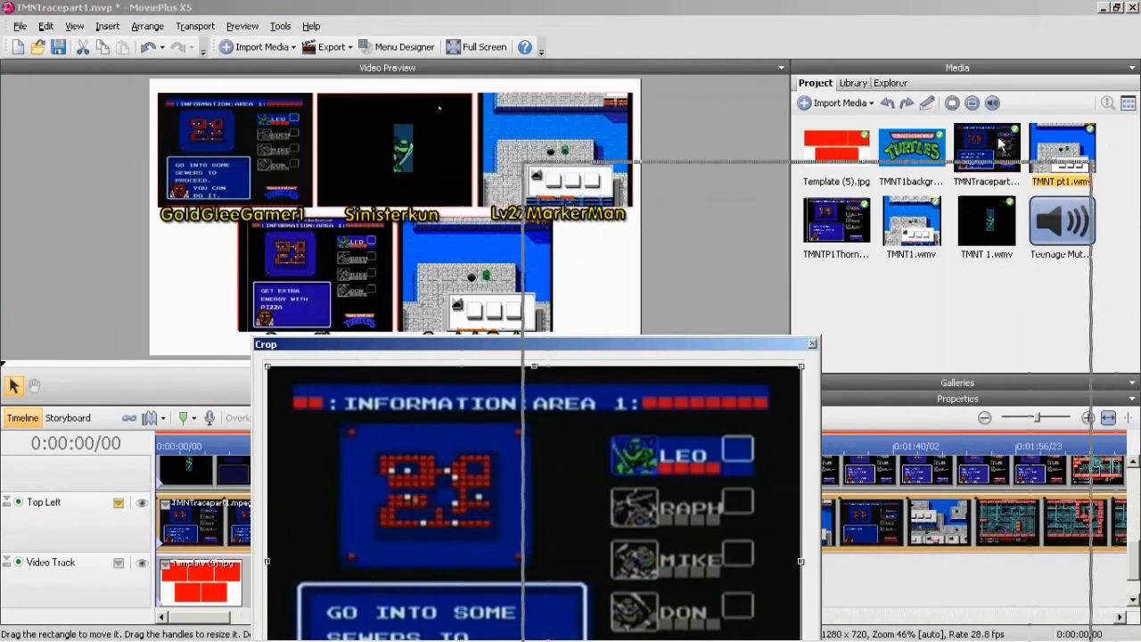
drag(677, 349, 1020, 123)
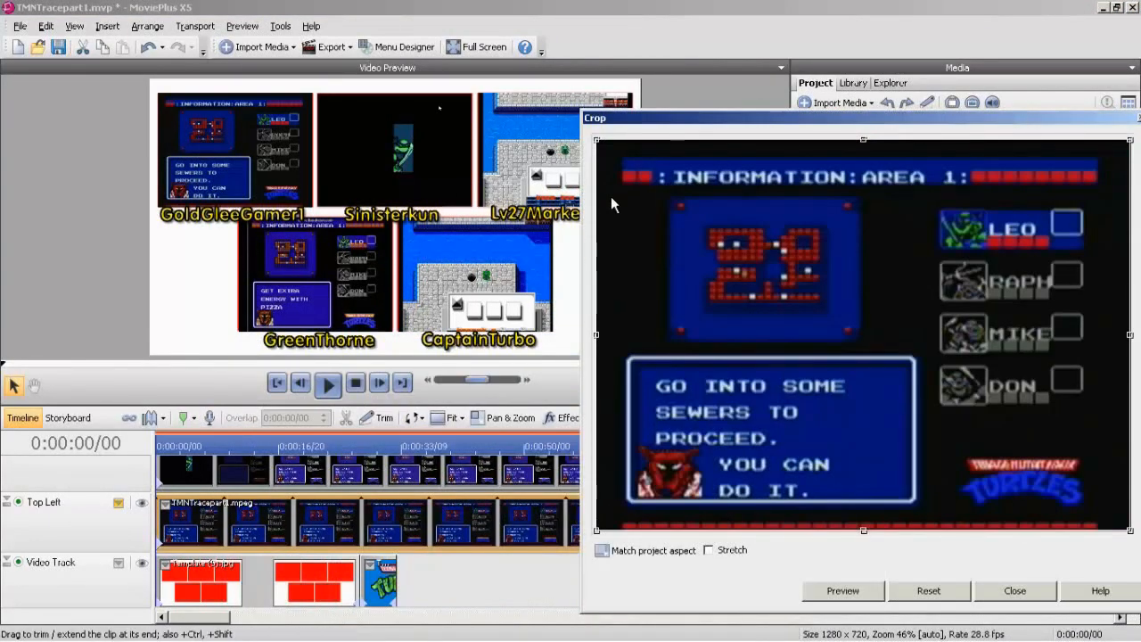
drag(207, 617, 230, 617)
click(369, 446)
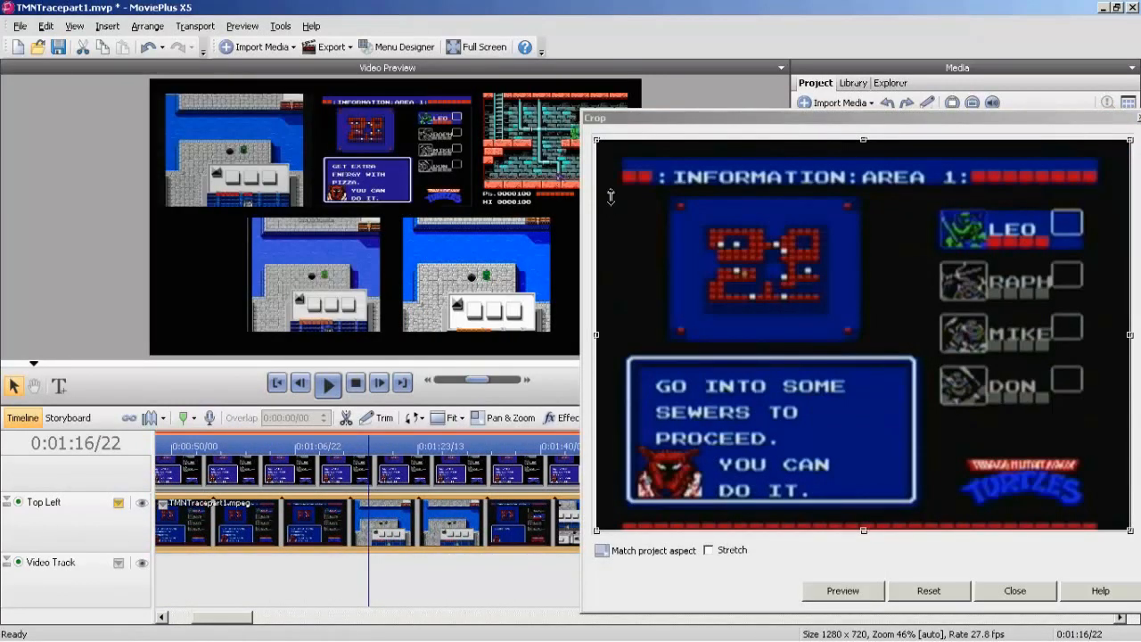
click(276, 382)
click(611, 204)
key(Escape)
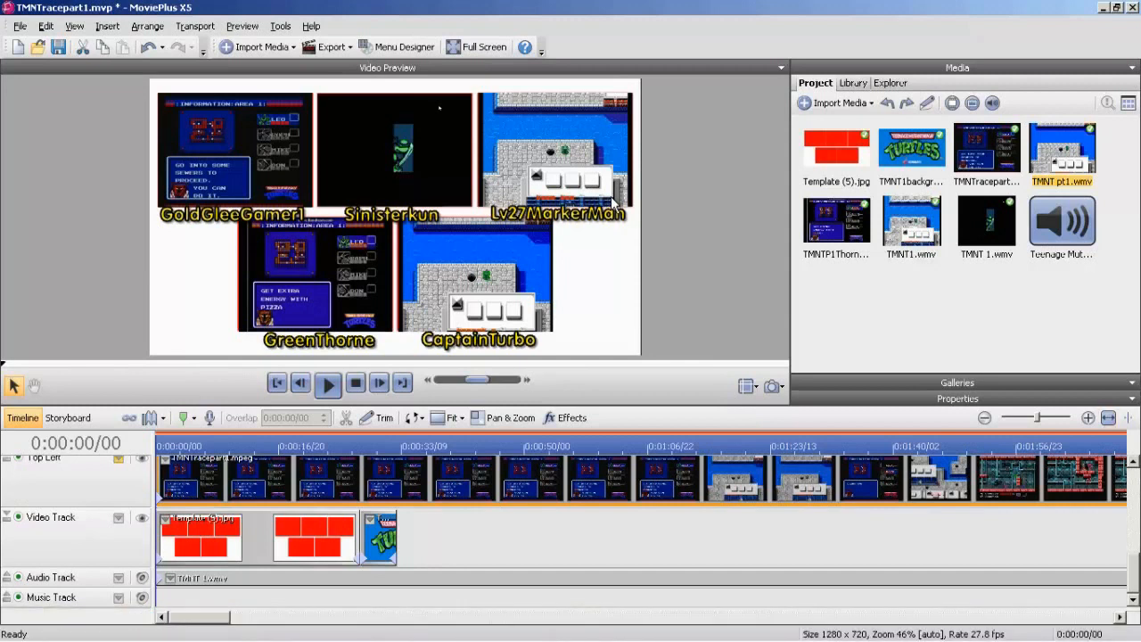
Add the Teenage Mutant Ninja Turtles soundtrack at the start of the Music Track, preview it briefly and mute that track.
drag(1061, 221, 156, 597)
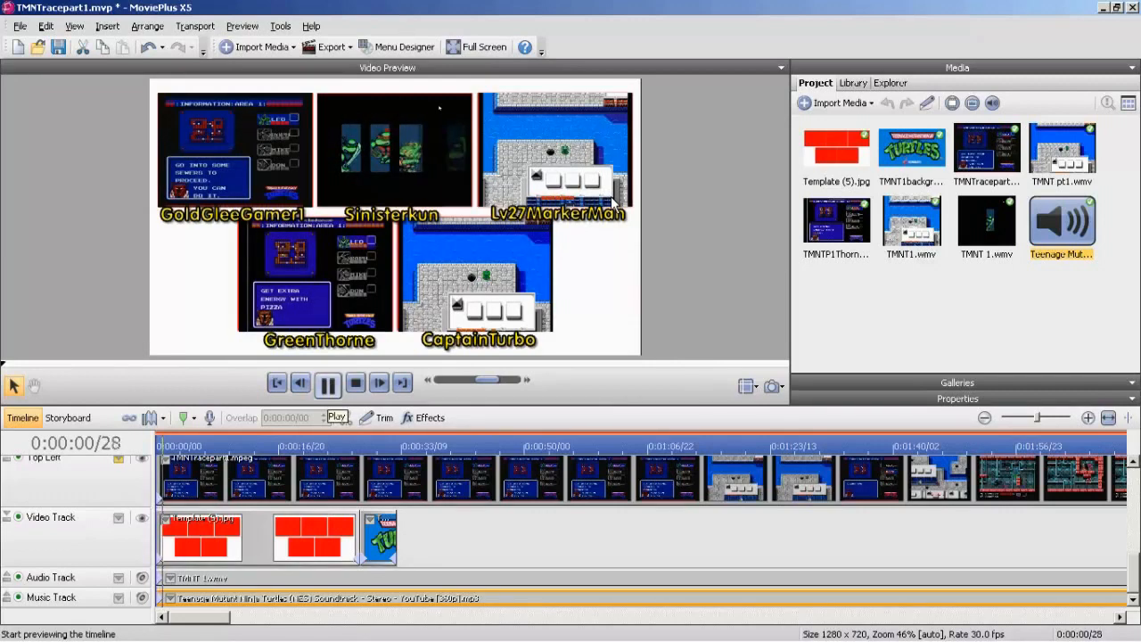
click(327, 383)
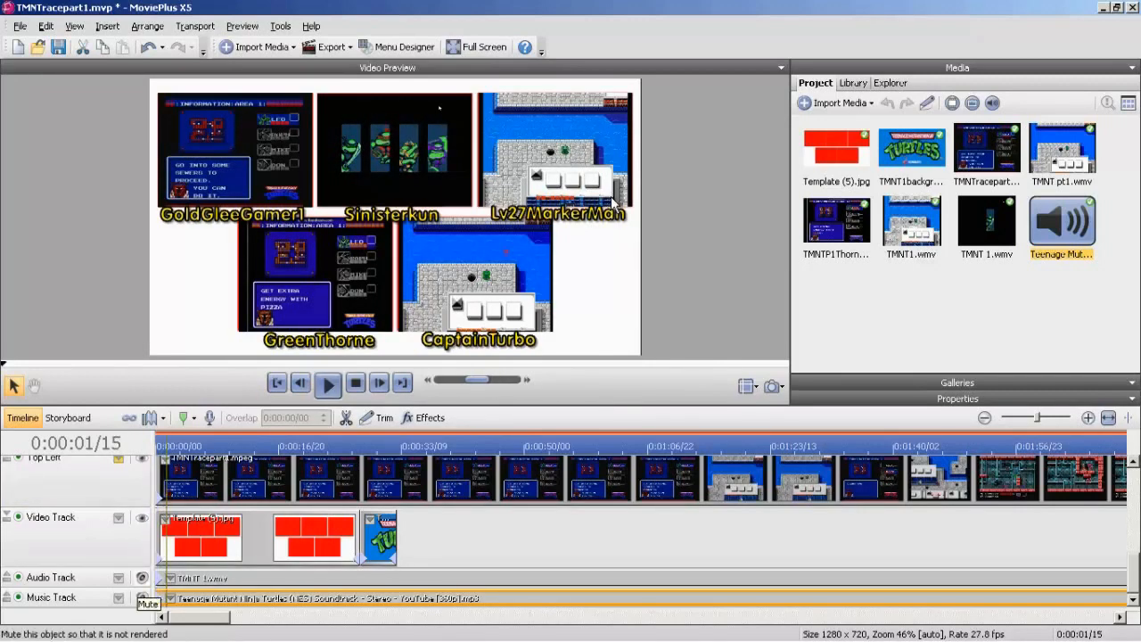
click(141, 597)
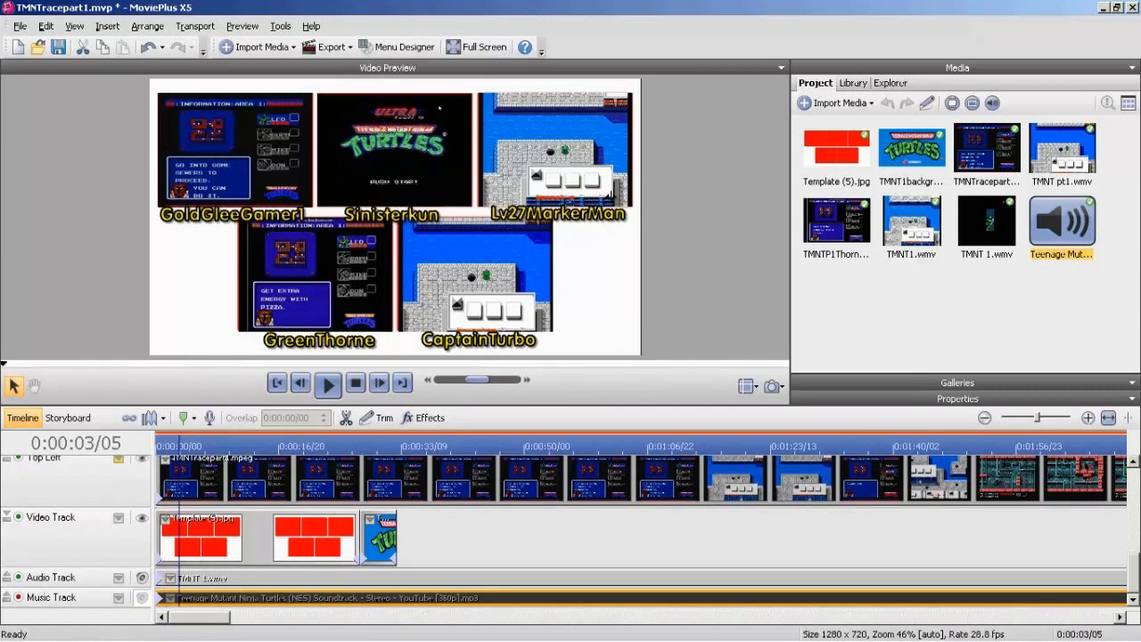
Shift all five racer videos along the timeline so that each starts at 0:00:05/00.
click(301, 382)
click(301, 382)
click(300, 382)
click(301, 383)
click(300, 382)
click(301, 382)
drag(258, 481, 295, 481)
drag(1133, 572, 1133, 544)
drag(258, 526, 295, 526)
drag(267, 474, 303, 474)
drag(1133, 544, 1132, 509)
drag(258, 542, 295, 541)
drag(267, 483, 303, 483)
drag(1132, 506, 1133, 489)
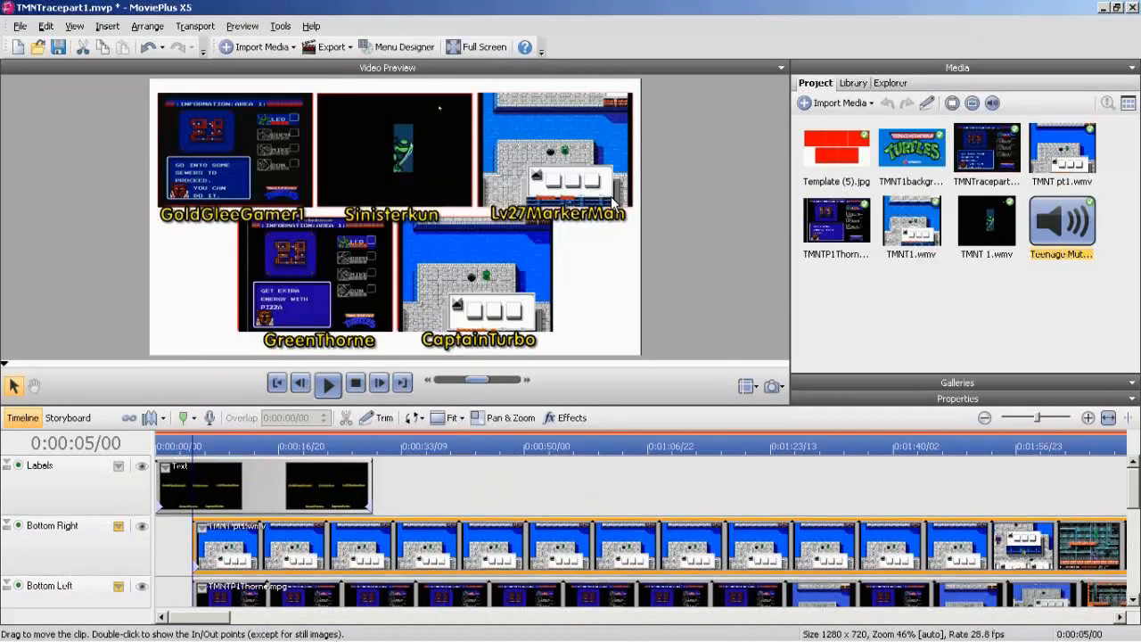
Move the name captions clip on the Labels track so that it starts at 0:00:06/00.
click(328, 384)
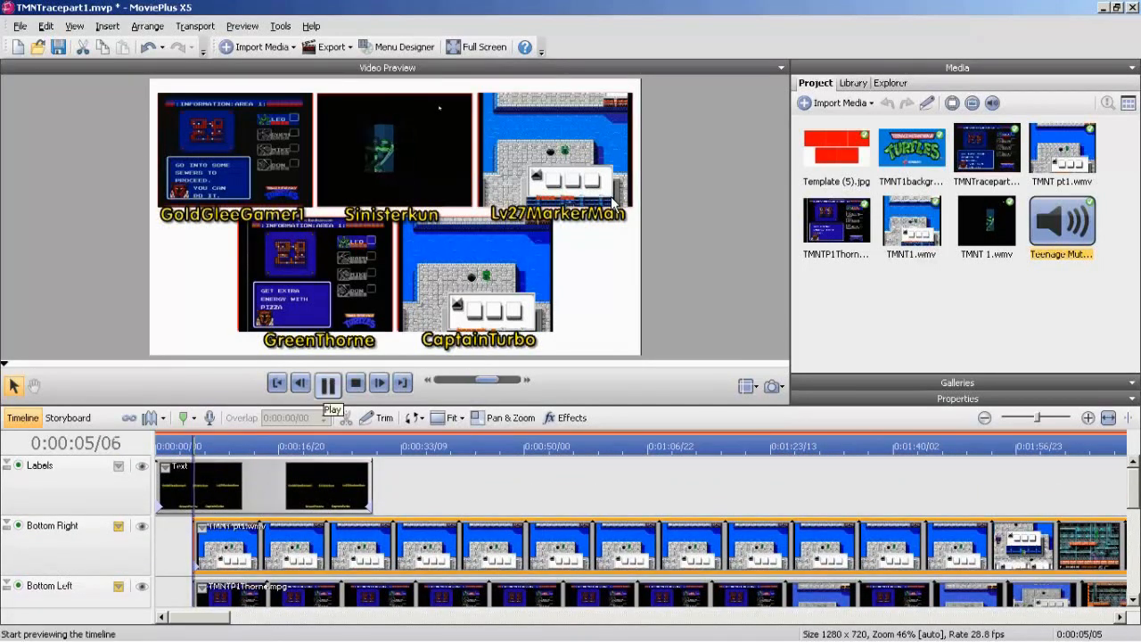
click(328, 384)
click(378, 382)
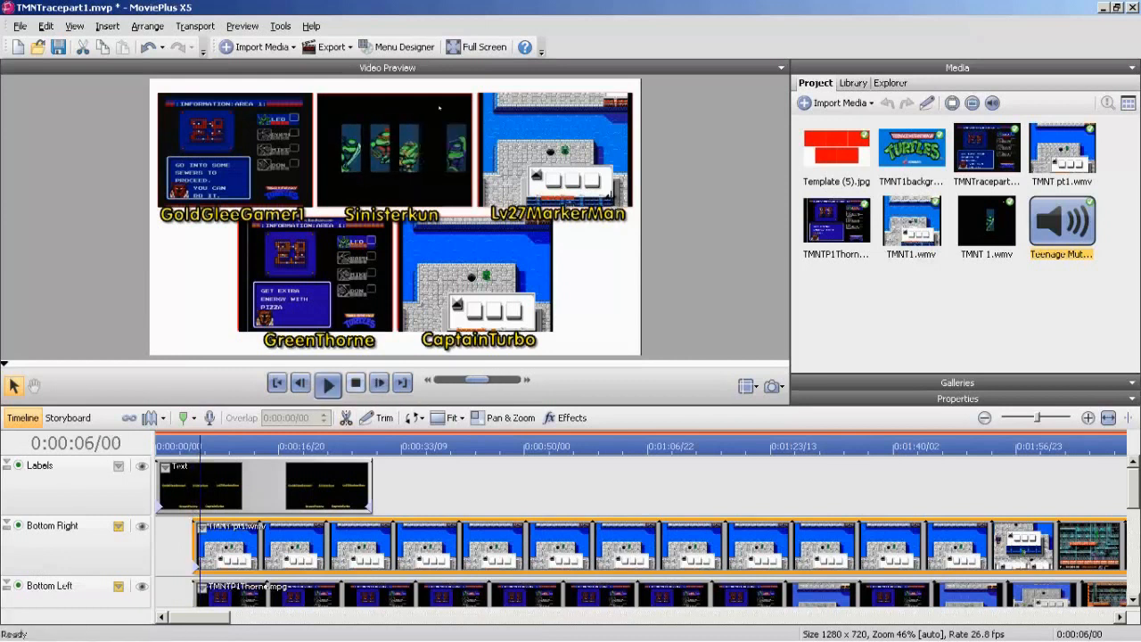
drag(264, 485, 308, 486)
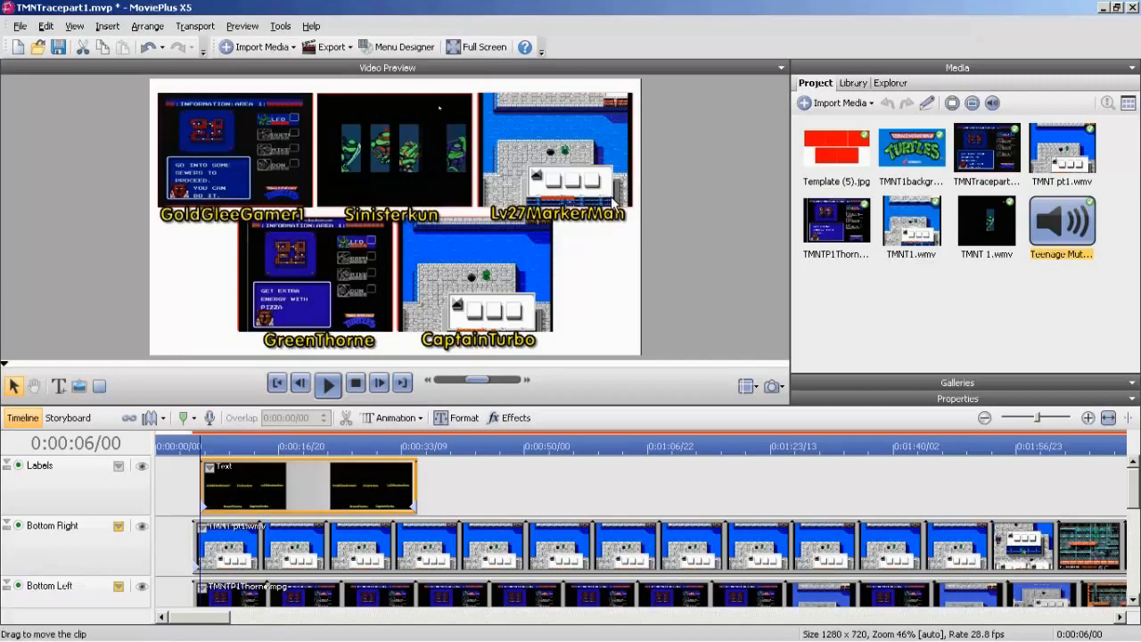
Split the TMNT 1.wmv clip on the Audio Track at 0:00:45/00 and delete the part before the split.
scroll(613, 203, down, 5)
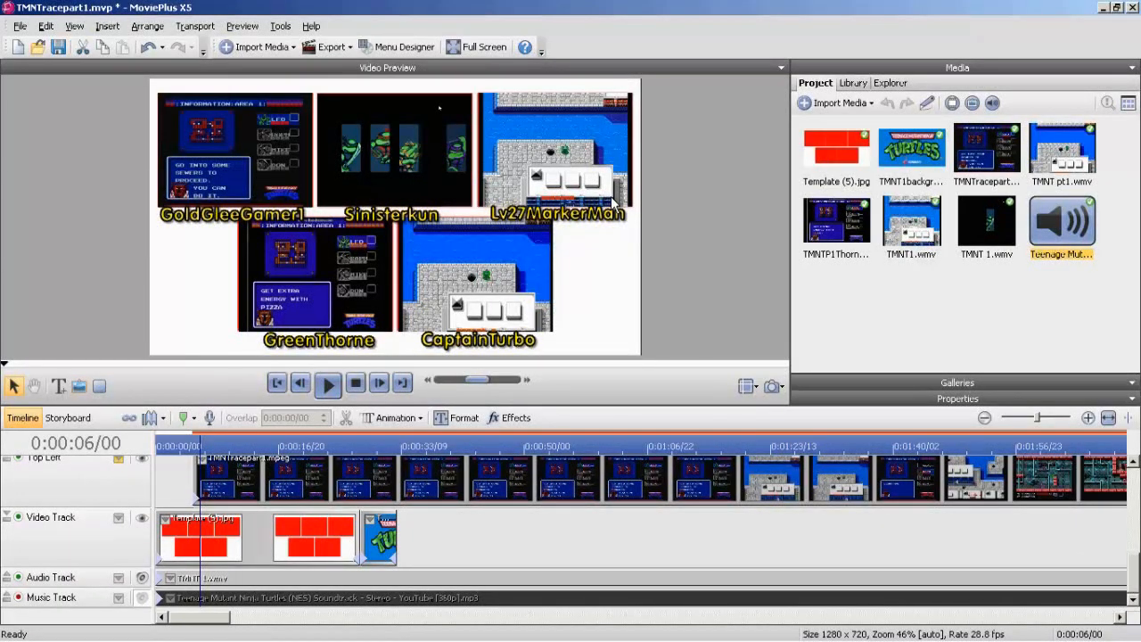
click(328, 384)
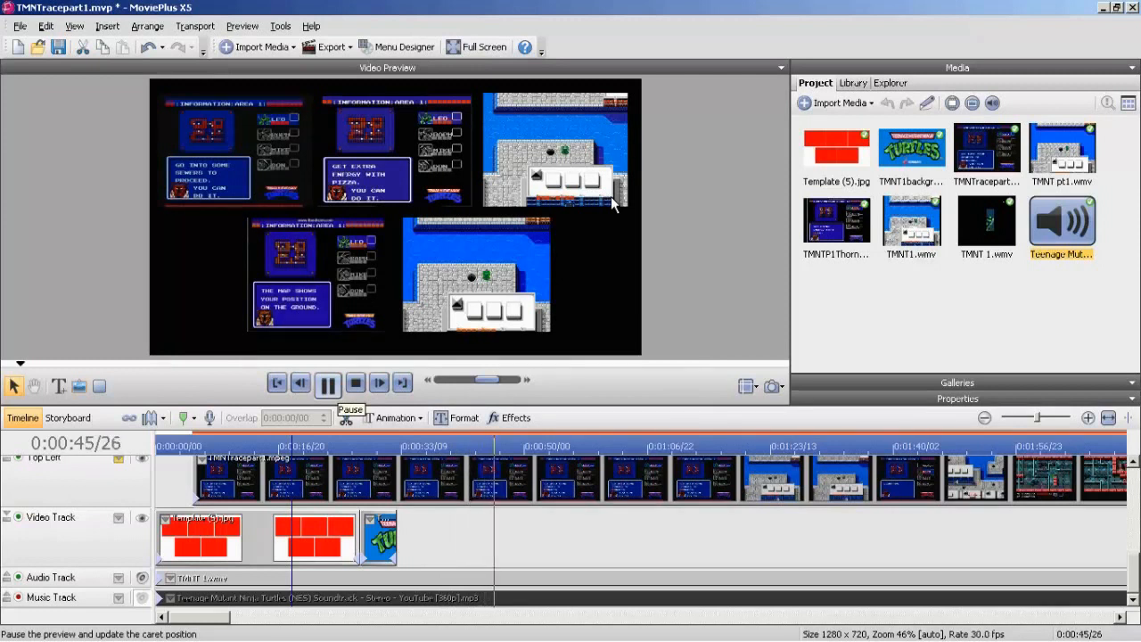
click(328, 385)
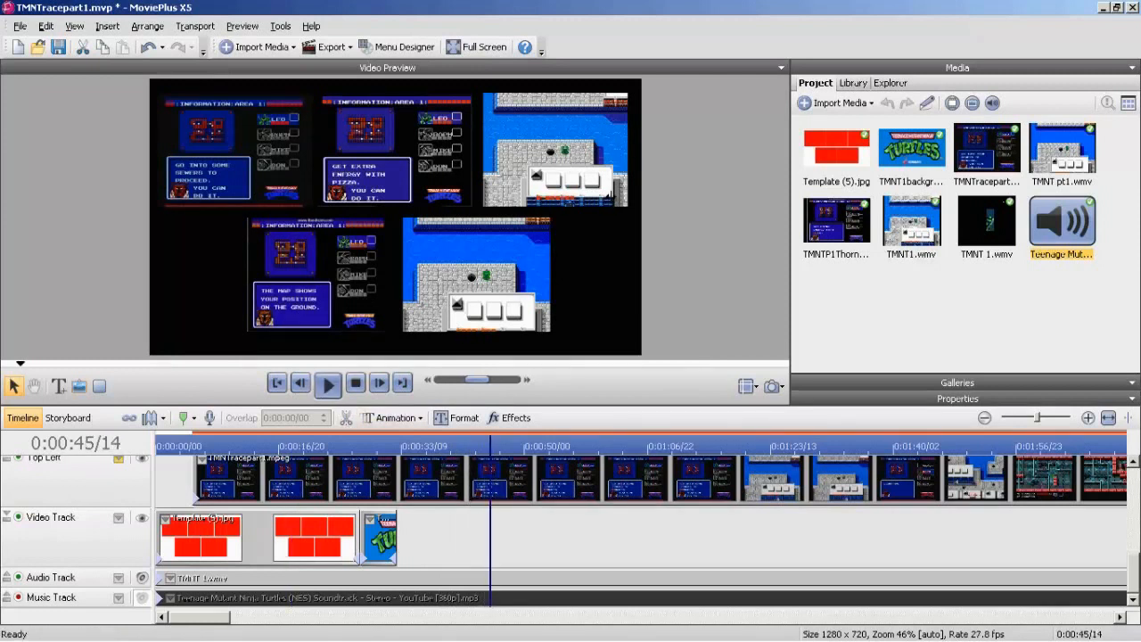
click(300, 383)
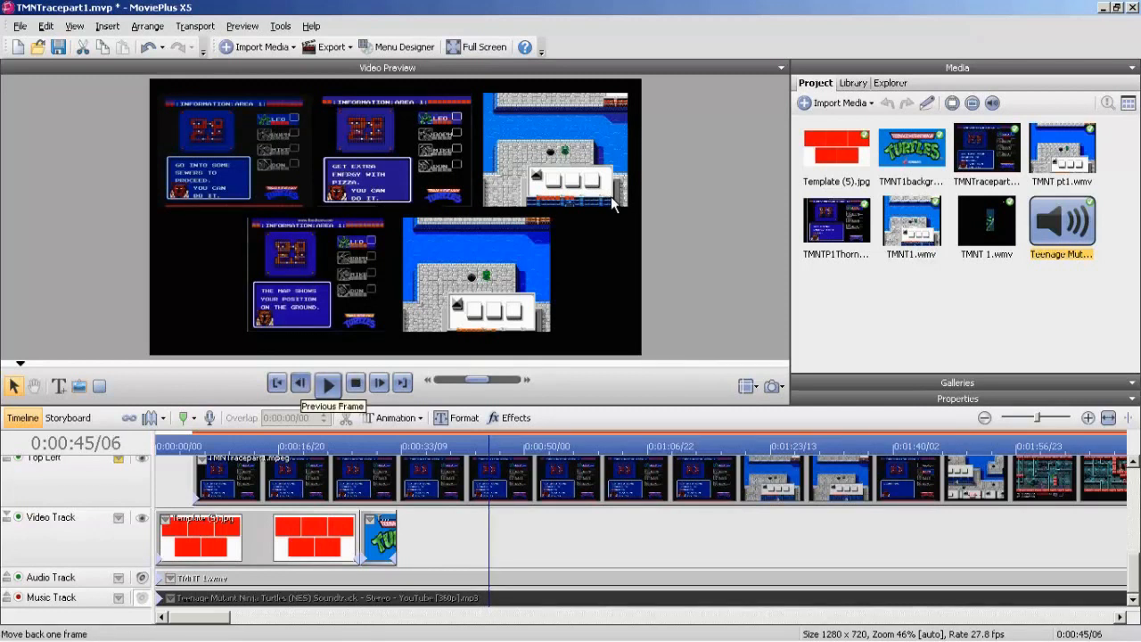
click(299, 382)
click(299, 382)
click(300, 382)
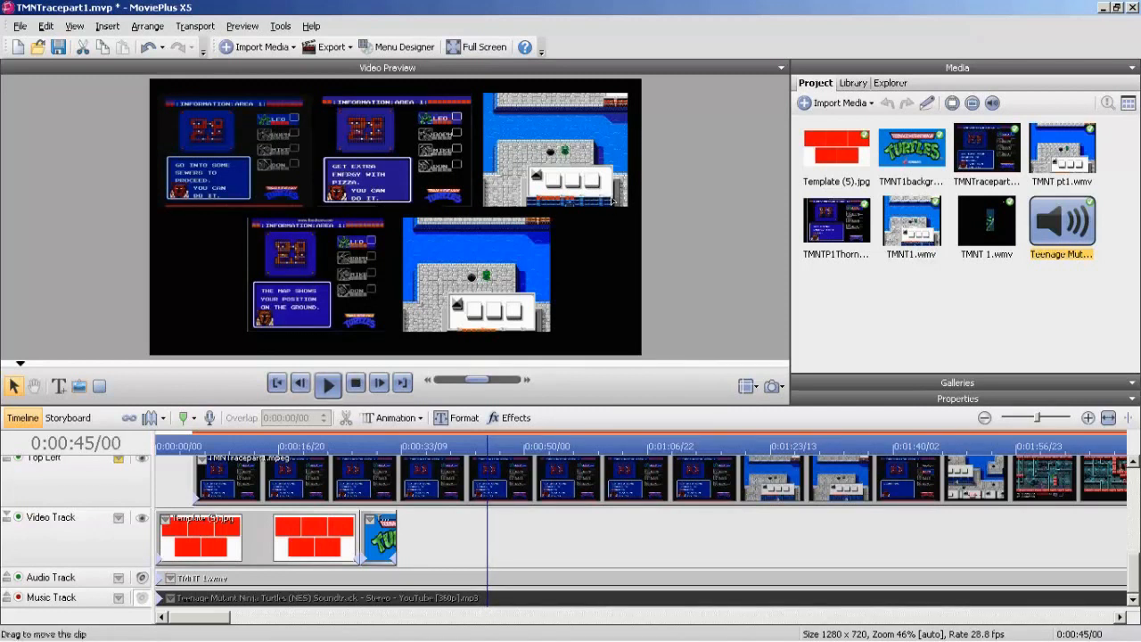
click(401, 578)
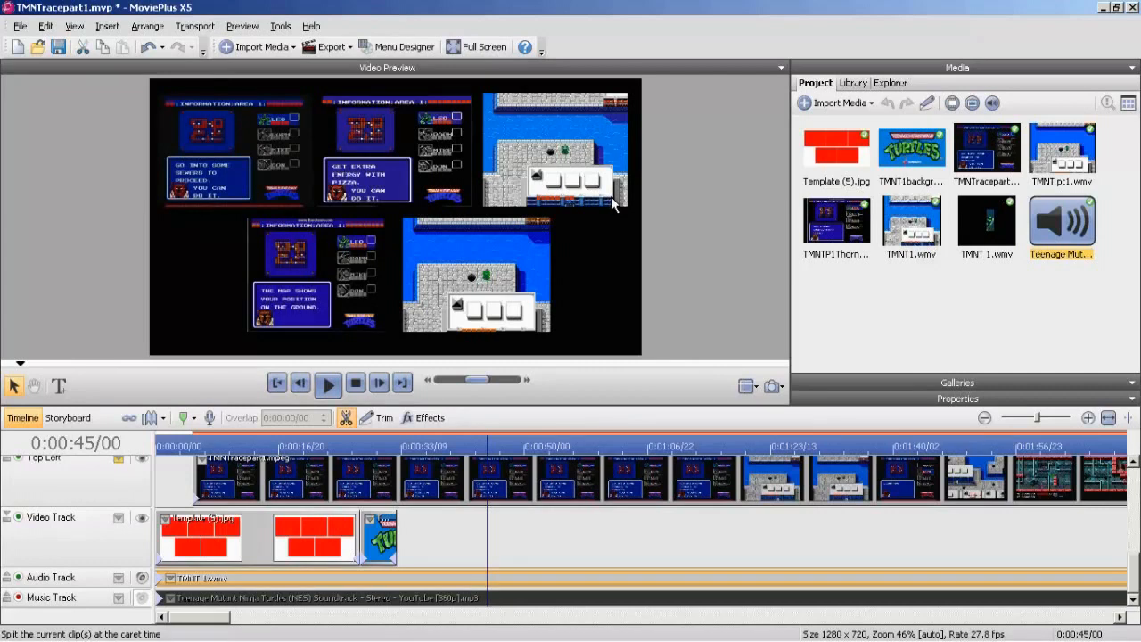
click(345, 417)
click(392, 578)
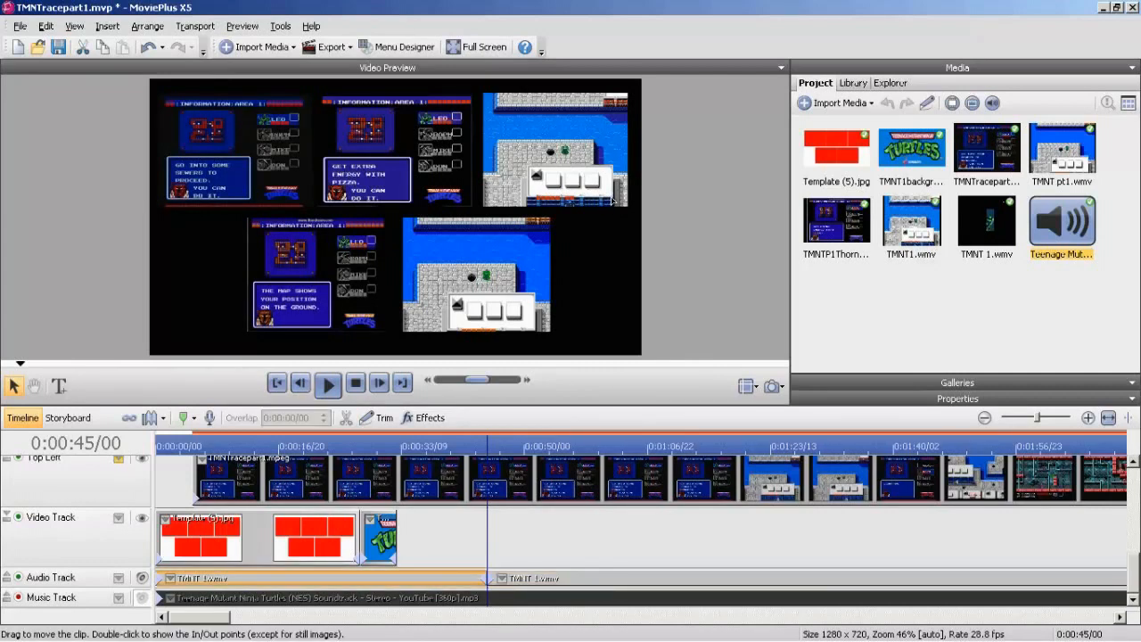
key(Delete)
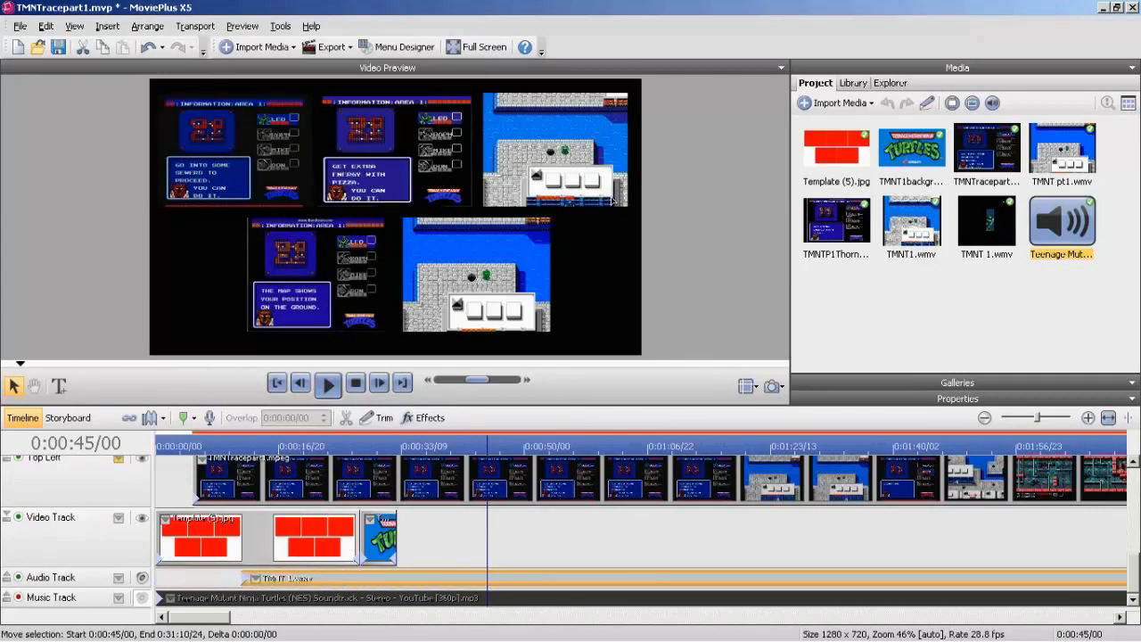
Move the remaining TMNT 1.wmv audio clip so that it starts at 0:00:05/00, level with the racer videos.
drag(196, 445, 194, 445)
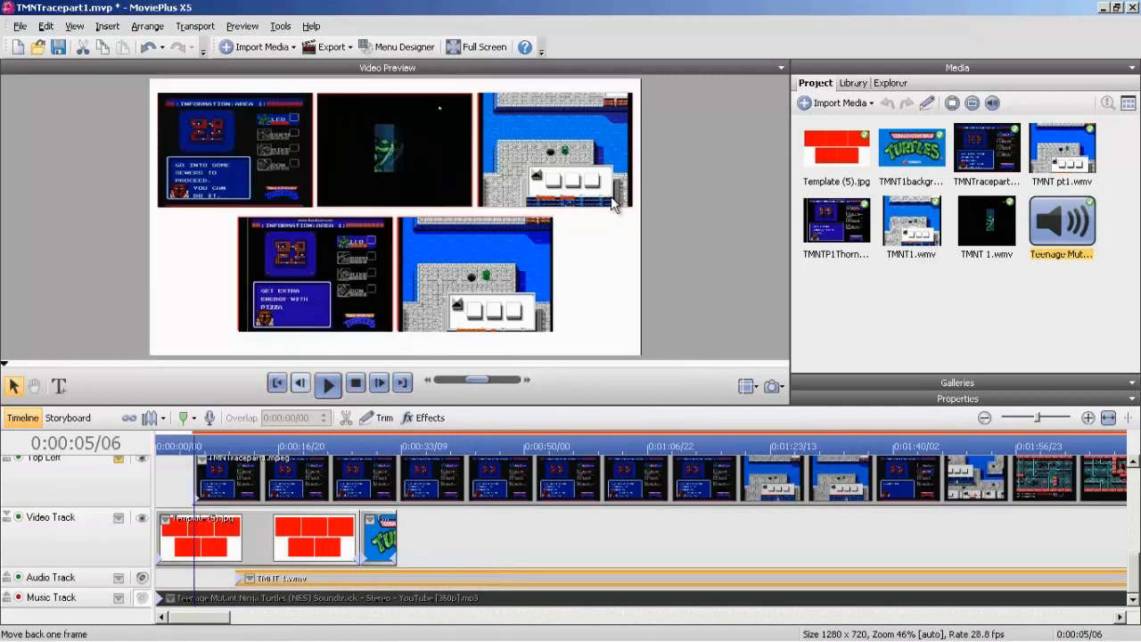
click(300, 384)
click(301, 384)
click(300, 384)
click(301, 384)
drag(267, 578, 224, 578)
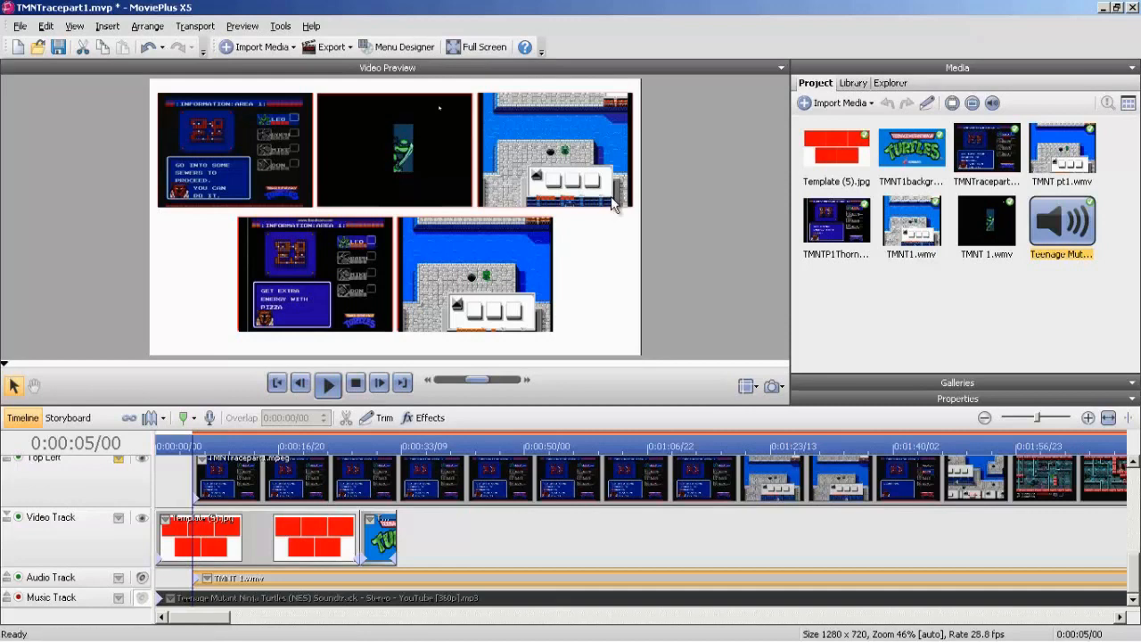
Play the race until the top right racer is in the sewer and insert a timeline marker at 0:01:20/00.
scroll(612, 203, up, 2)
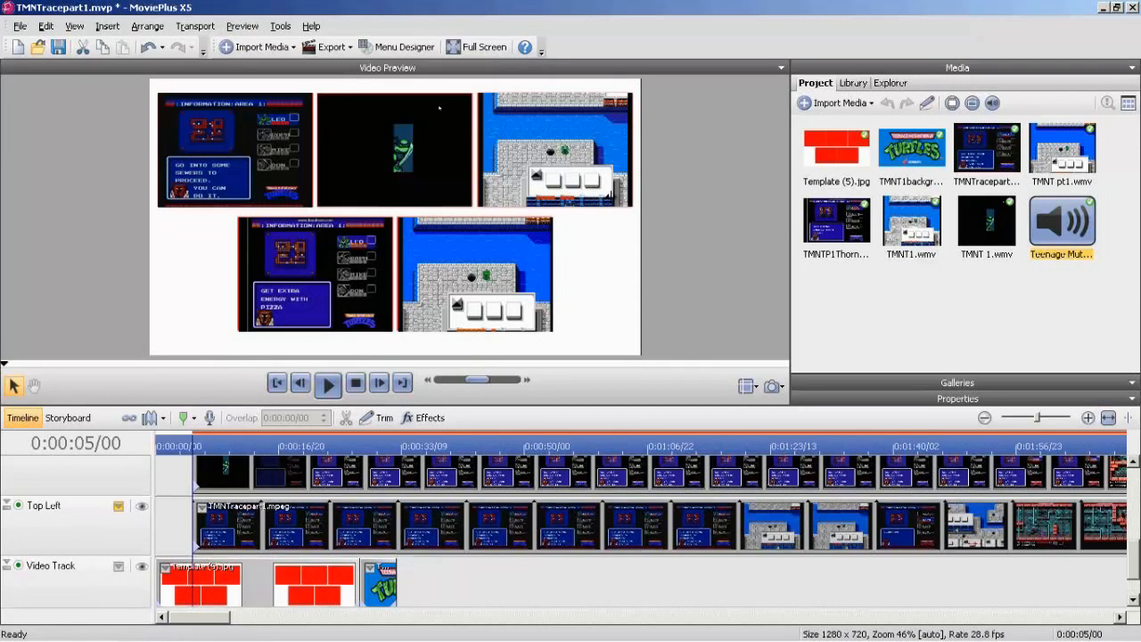
drag(193, 445, 302, 445)
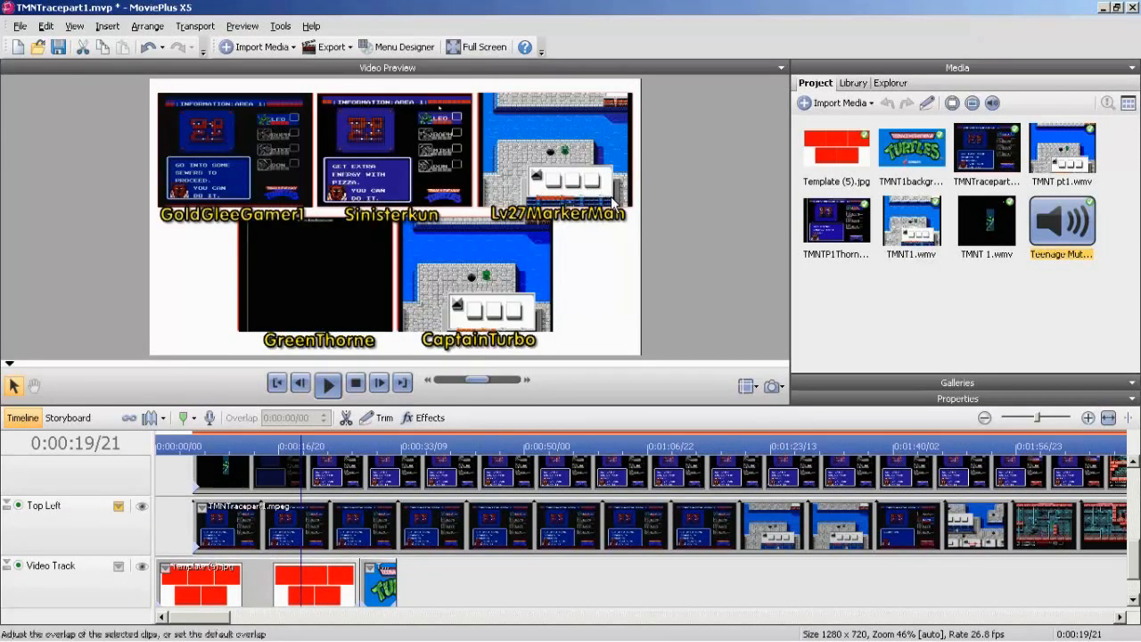
click(328, 384)
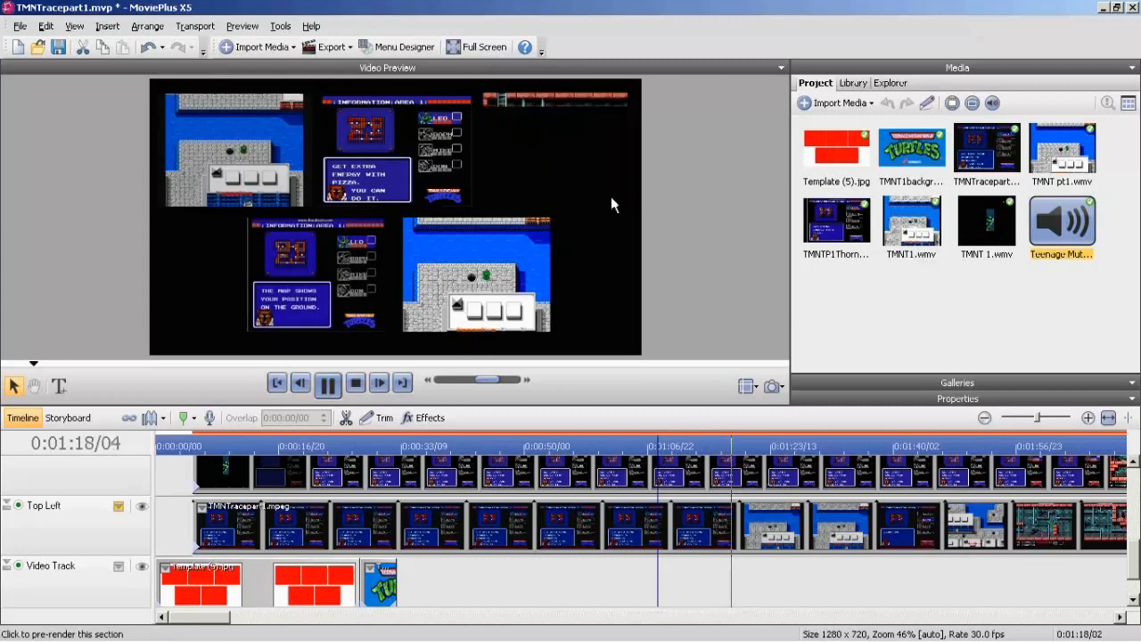
click(611, 204)
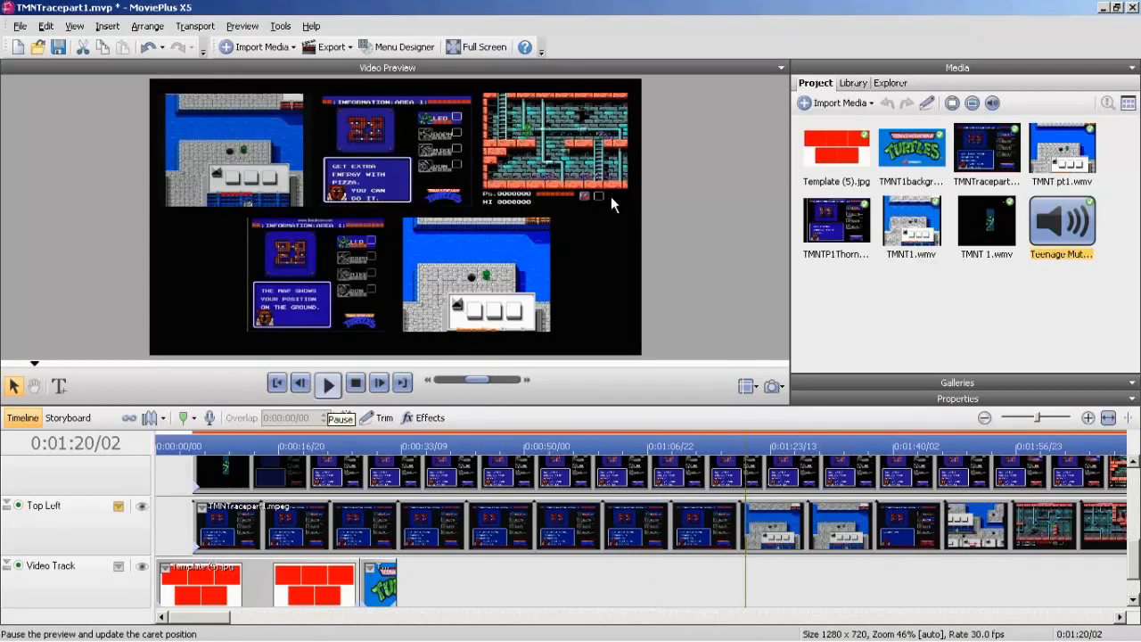
click(301, 384)
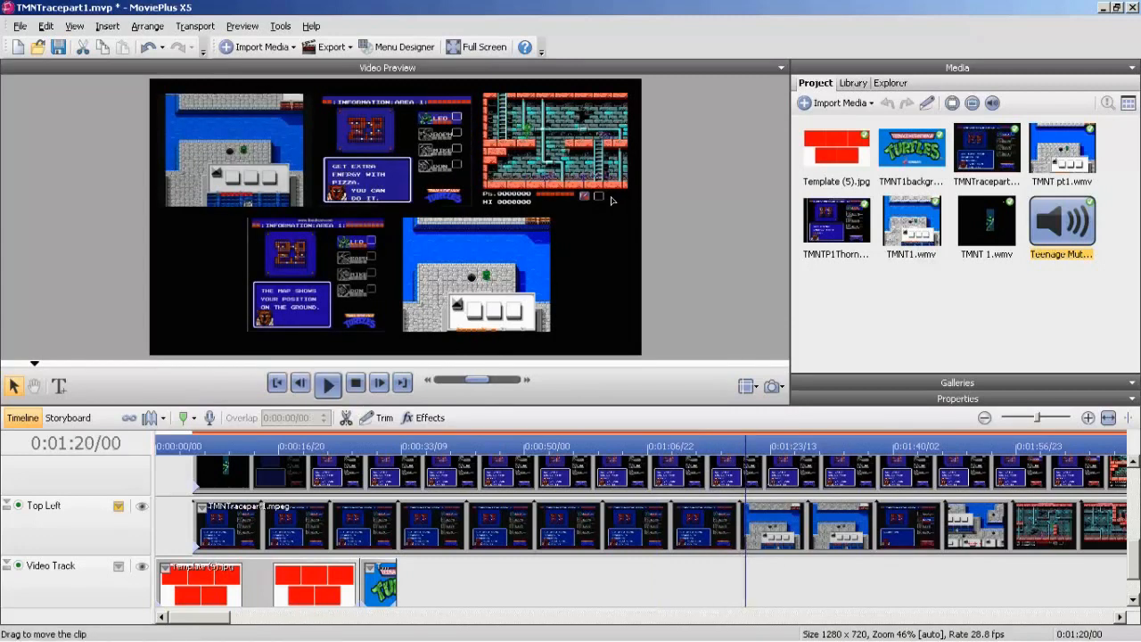
click(366, 525)
key(alt+i)
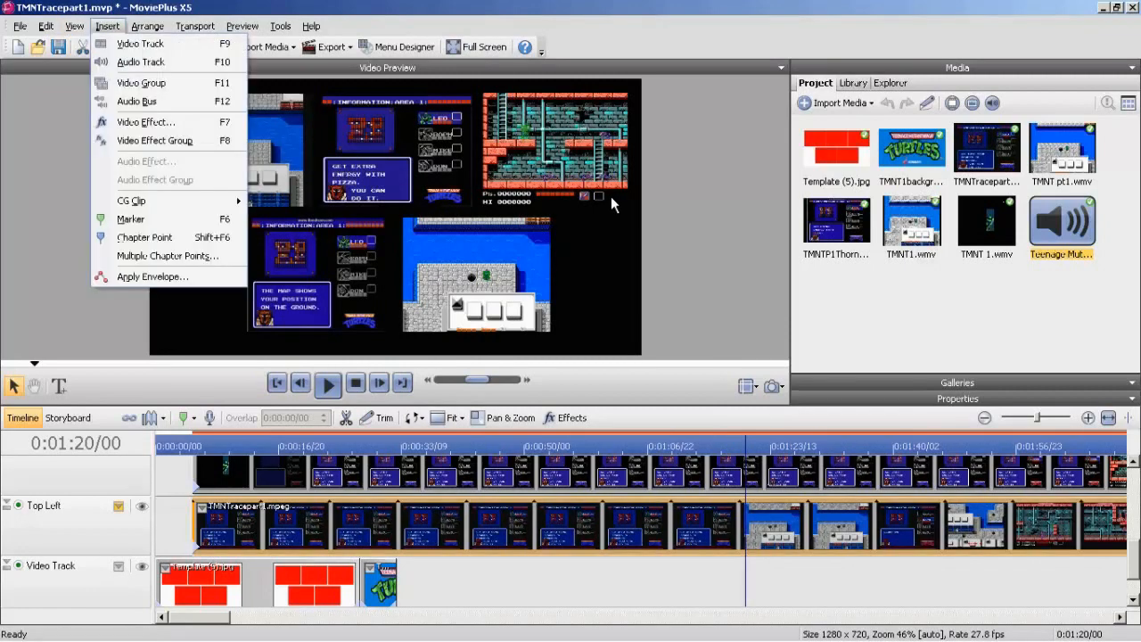
key(Down)
key(Down)
key(Down)
key(Down)
key(Down)
key(Down)
key(Down)
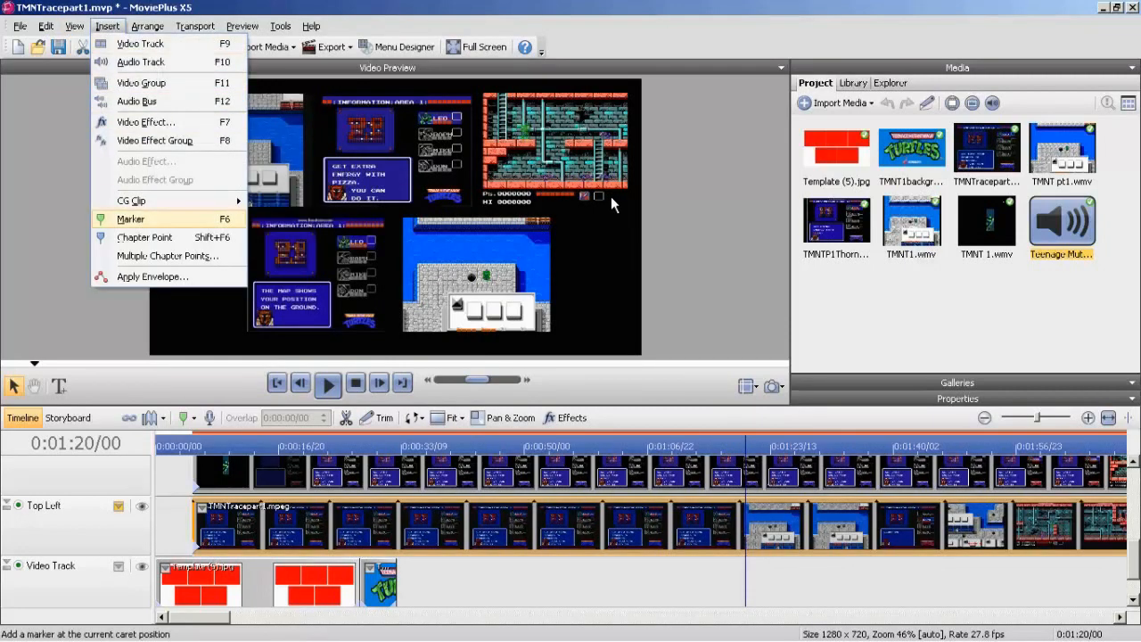
key(Return)
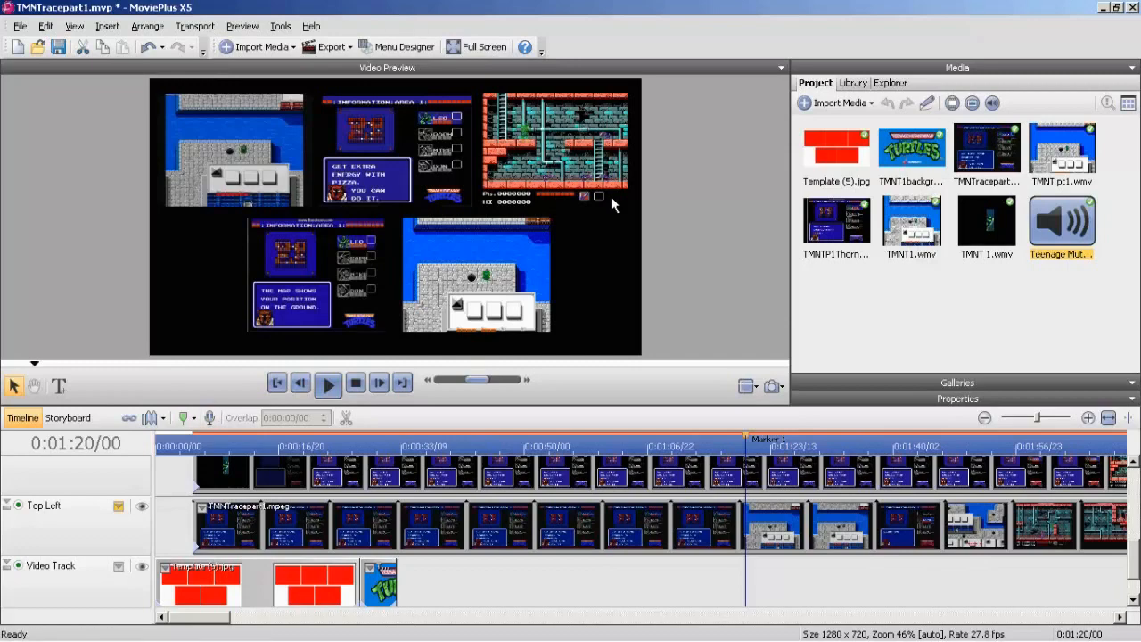
Mute the Audio Track holding the TMNT 1.wmv sound.
scroll(611, 203, up, 2)
scroll(612, 203, down, 3)
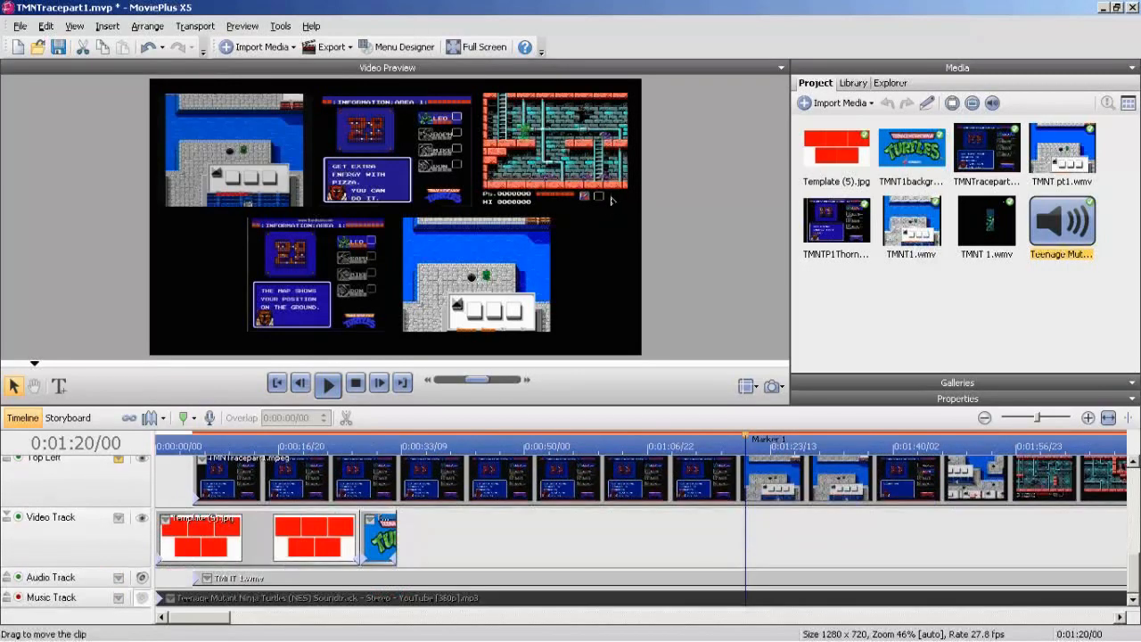
click(141, 577)
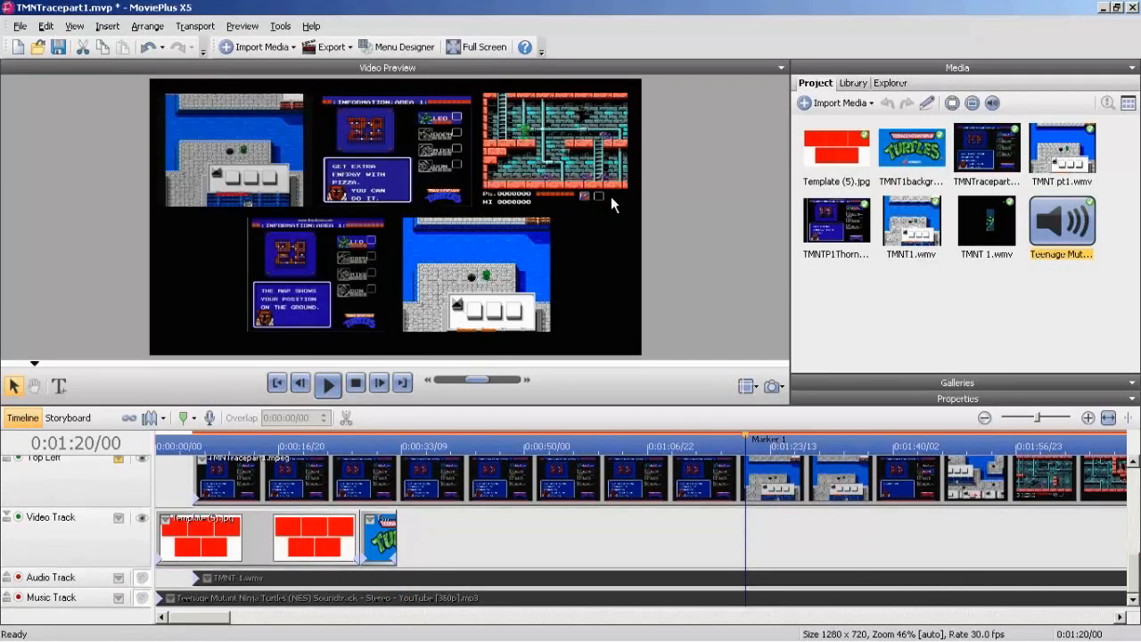
scroll(611, 203, up, 3)
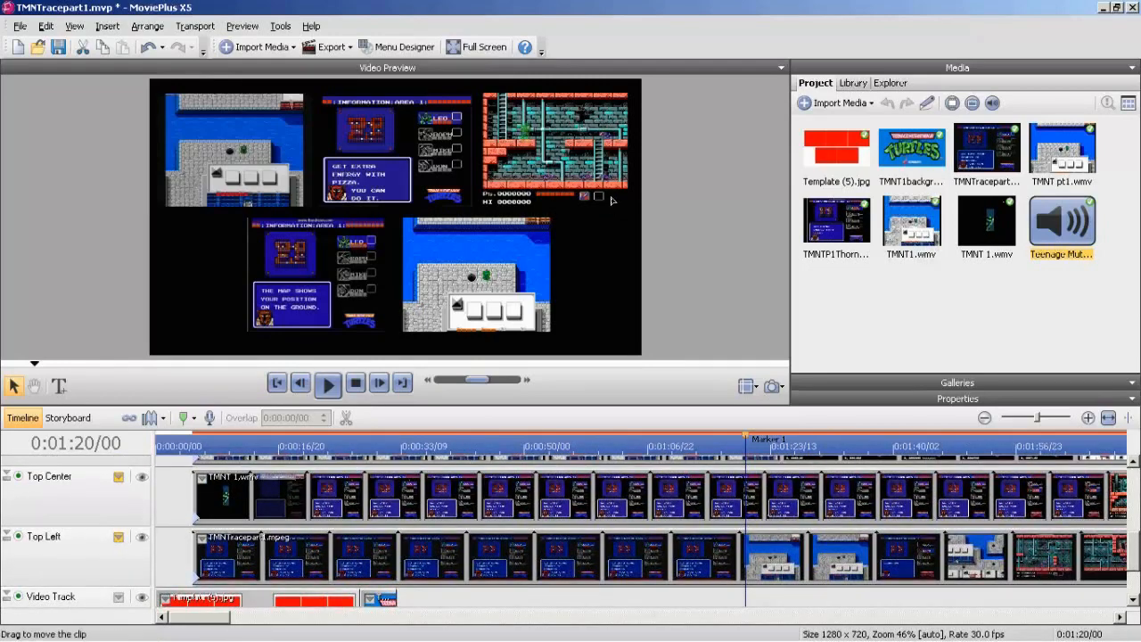
Mute the Top Center video track and extend the Template (5).jpg clip on the Video Track to 0:01:32/22.
click(142, 476)
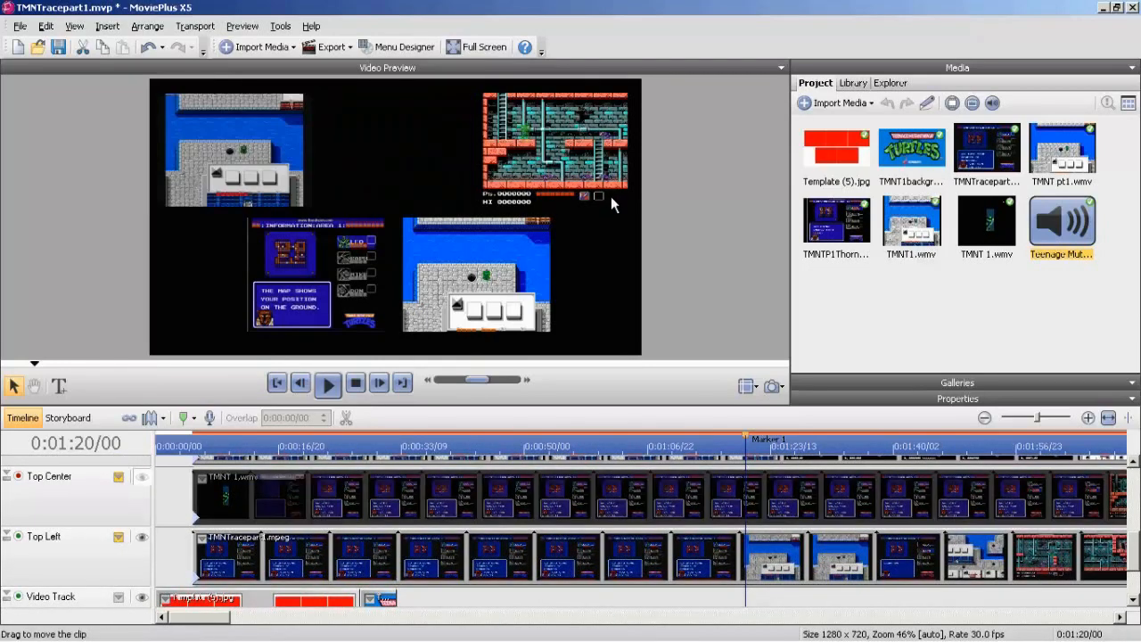
scroll(642, 530, down, 3)
drag(357, 535, 838, 535)
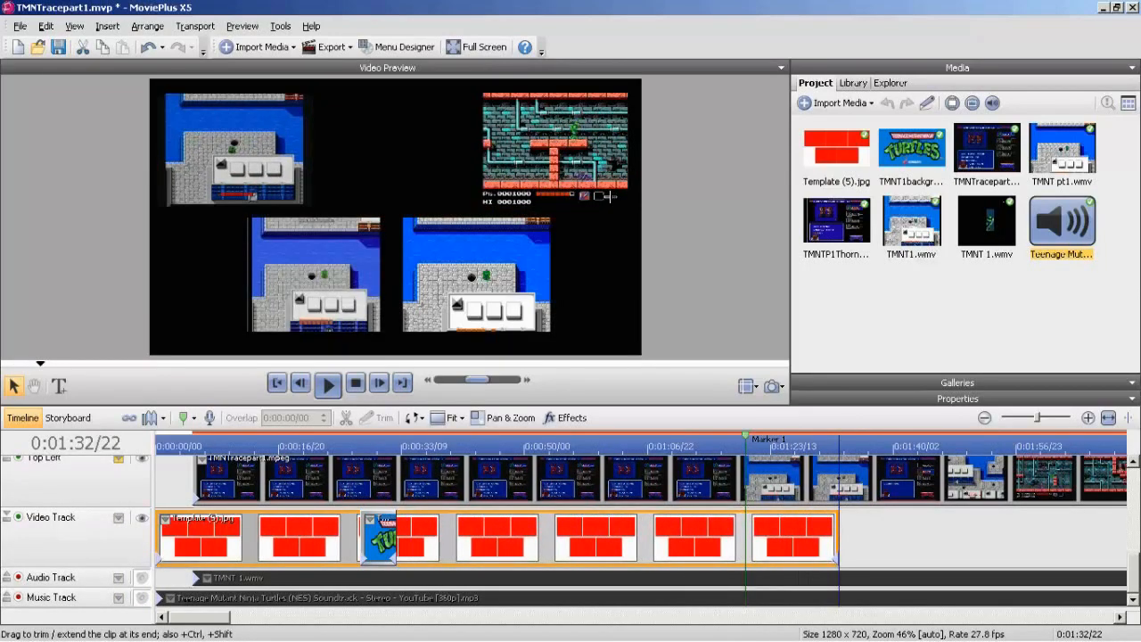
Collapse the Top Center track and mute the Top Right, Bottom Left and Bottom Right tracks so only the Top Left racer is rendered.
scroll(641, 531, up, 3)
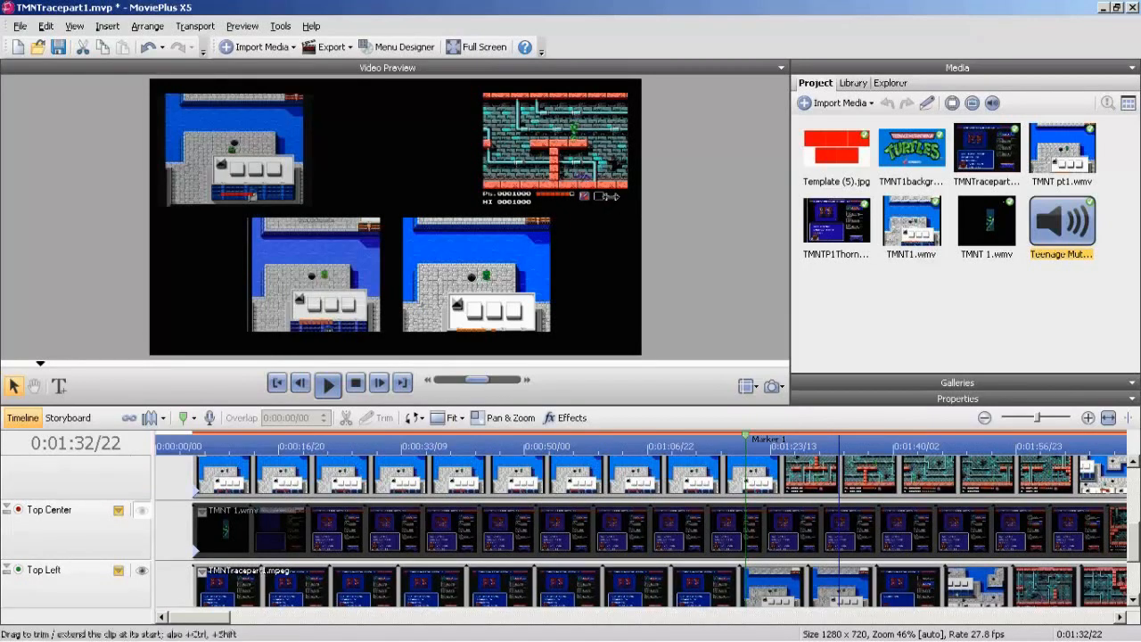
click(6, 509)
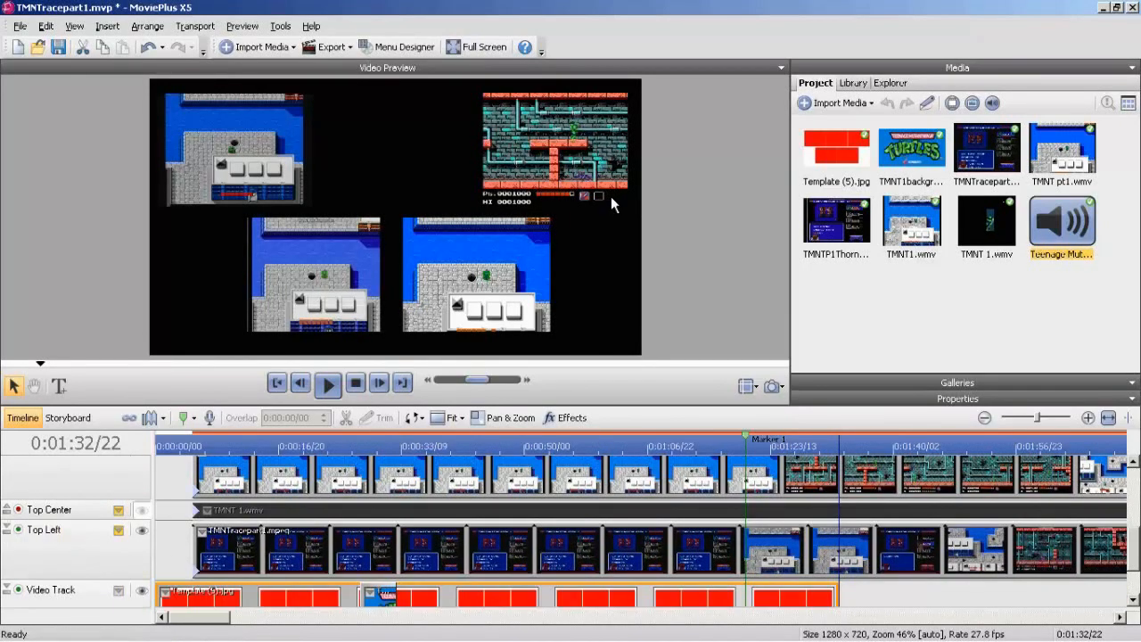
scroll(642, 530, up, 2)
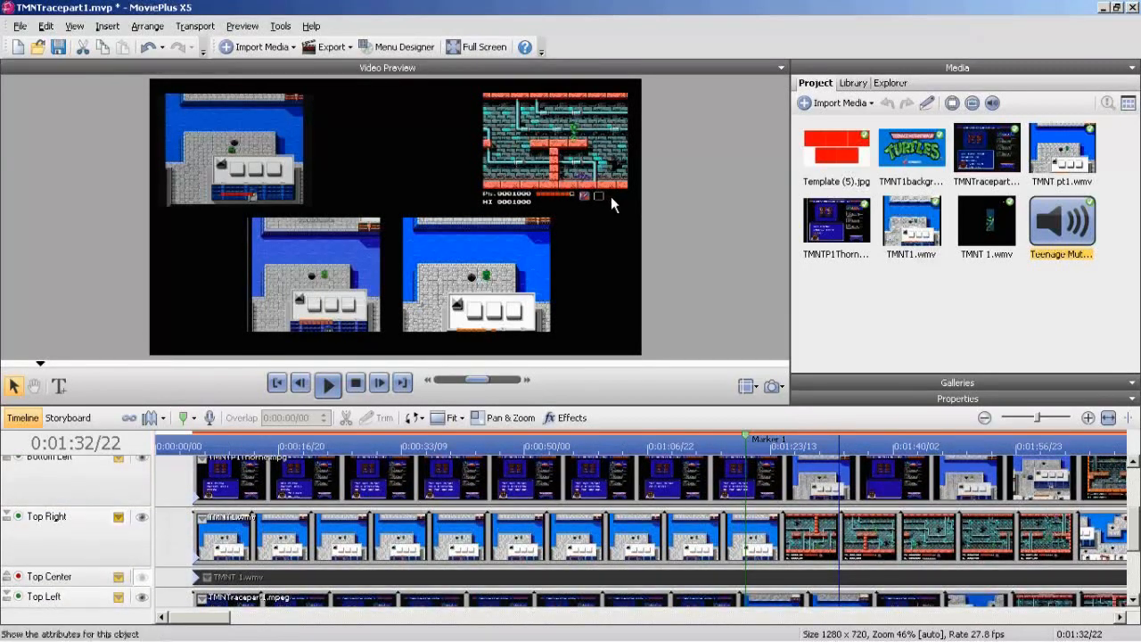
click(142, 517)
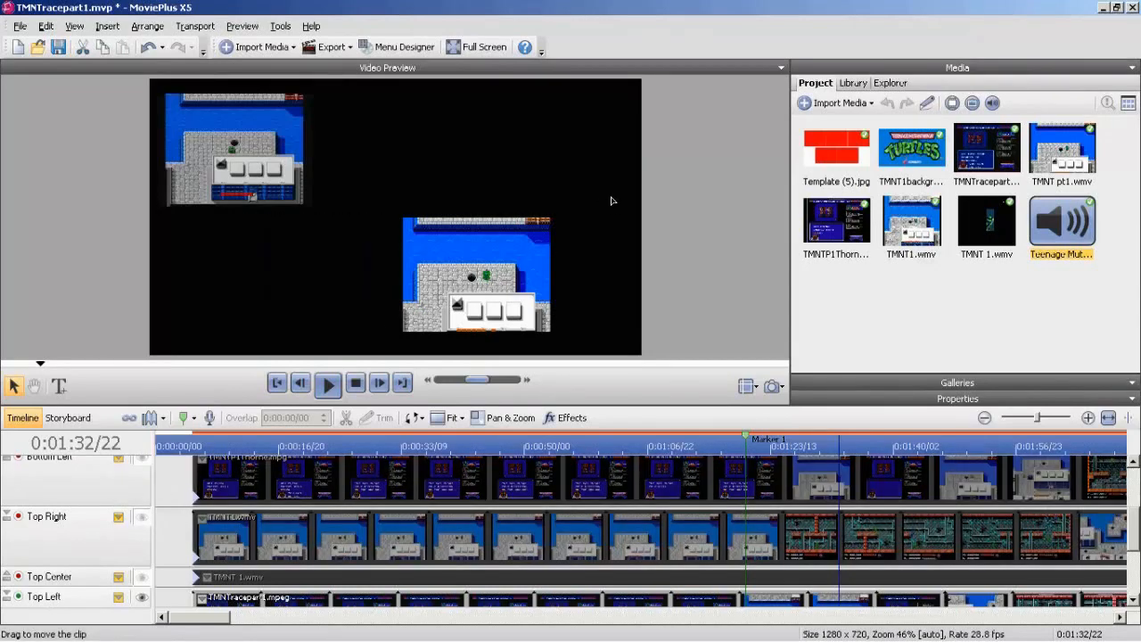
scroll(642, 531, up, 3)
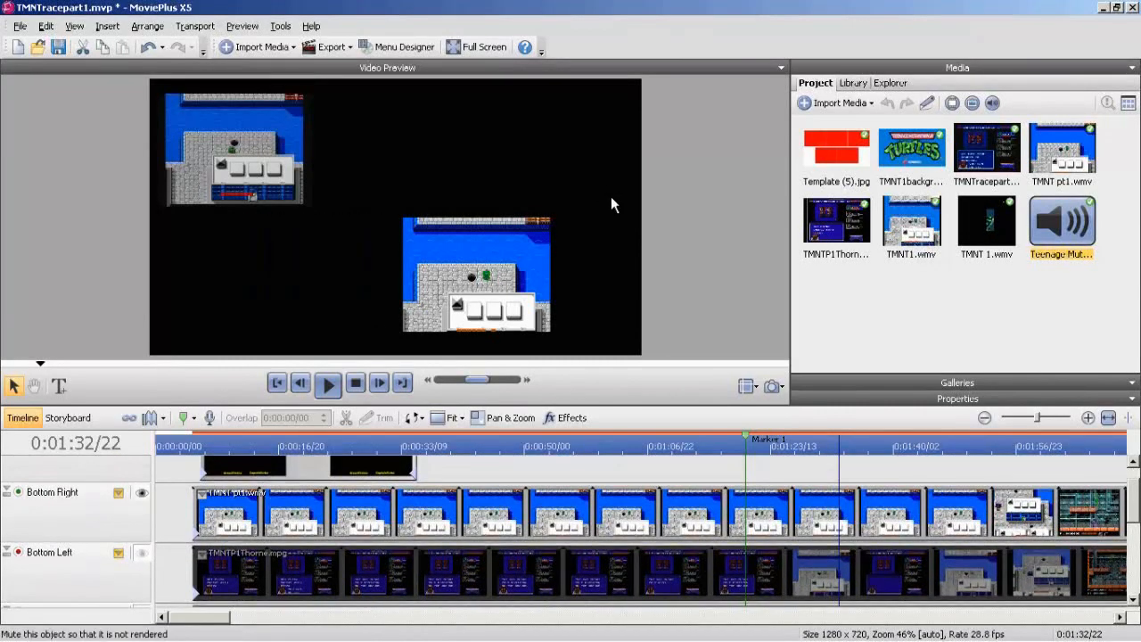
click(142, 493)
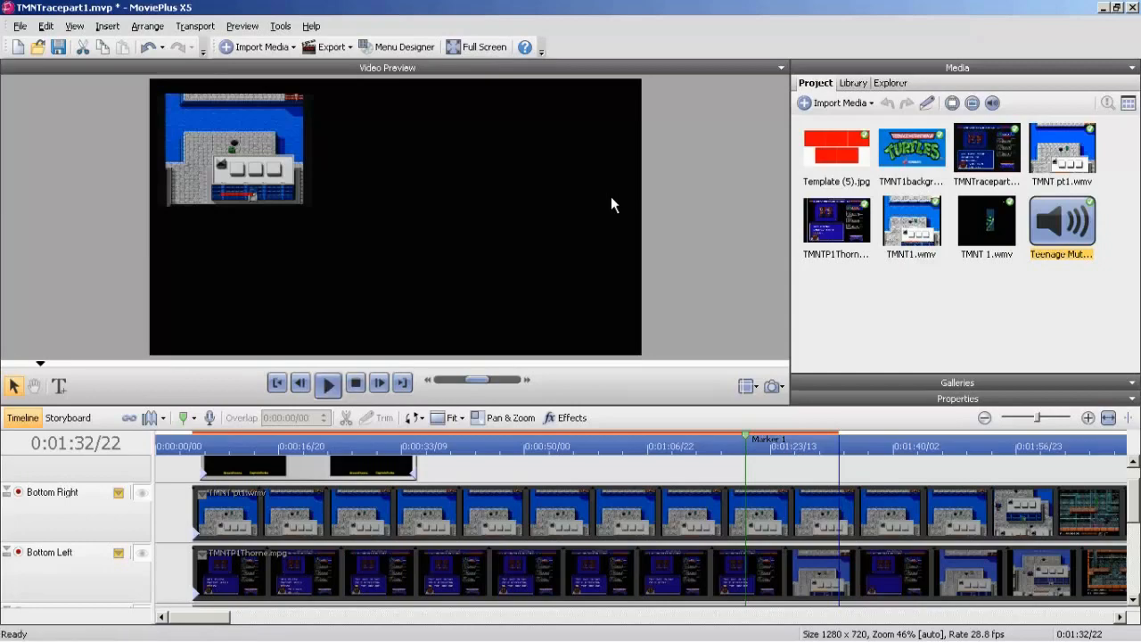
Split the TMNTracepart1.mpeg clip on the Top Left track at 0:00:12/00 and delete the part before the split.
key(space)
key(space)
scroll(612, 205, down, 5)
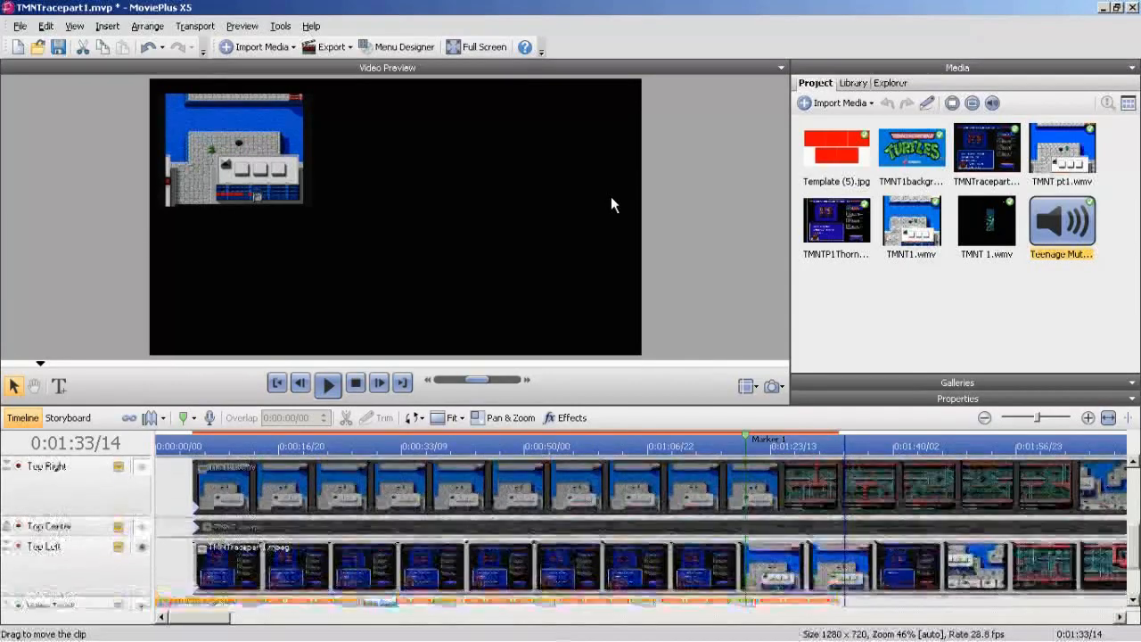
key(shift+Left)
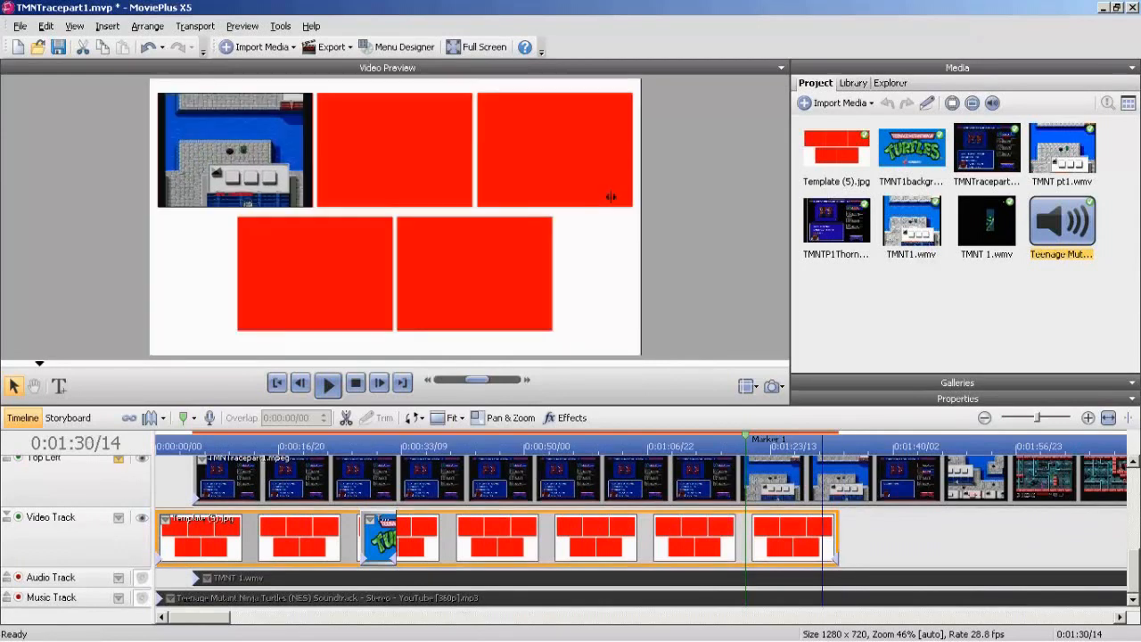
drag(821, 445, 783, 446)
click(328, 385)
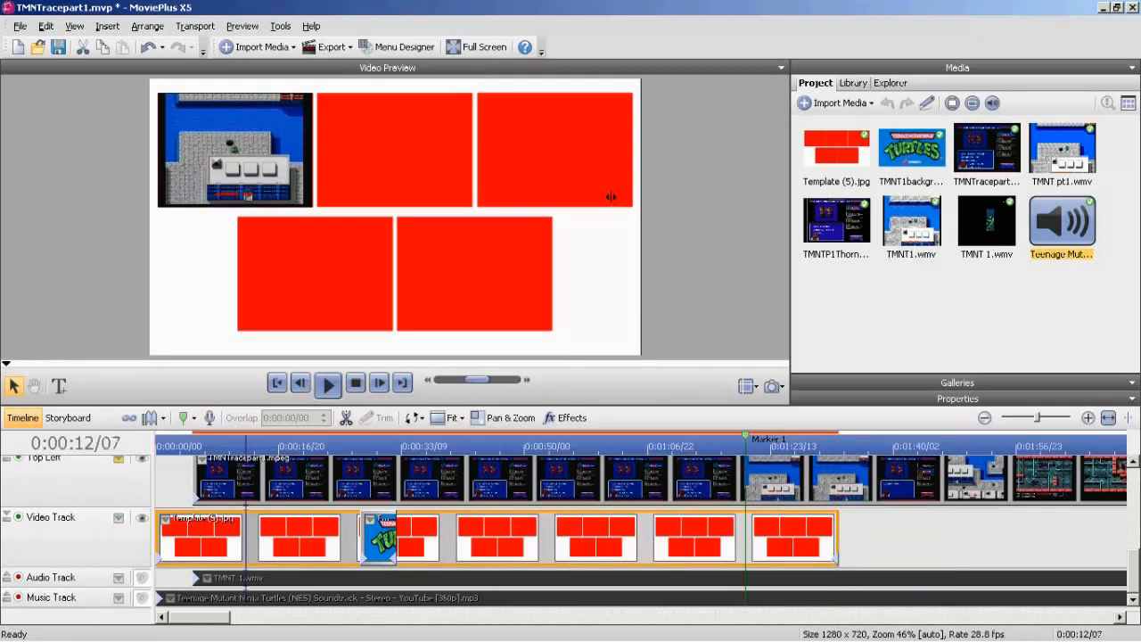
click(300, 384)
click(300, 383)
click(301, 383)
click(301, 384)
click(272, 481)
click(346, 418)
click(219, 481)
key(Delete)
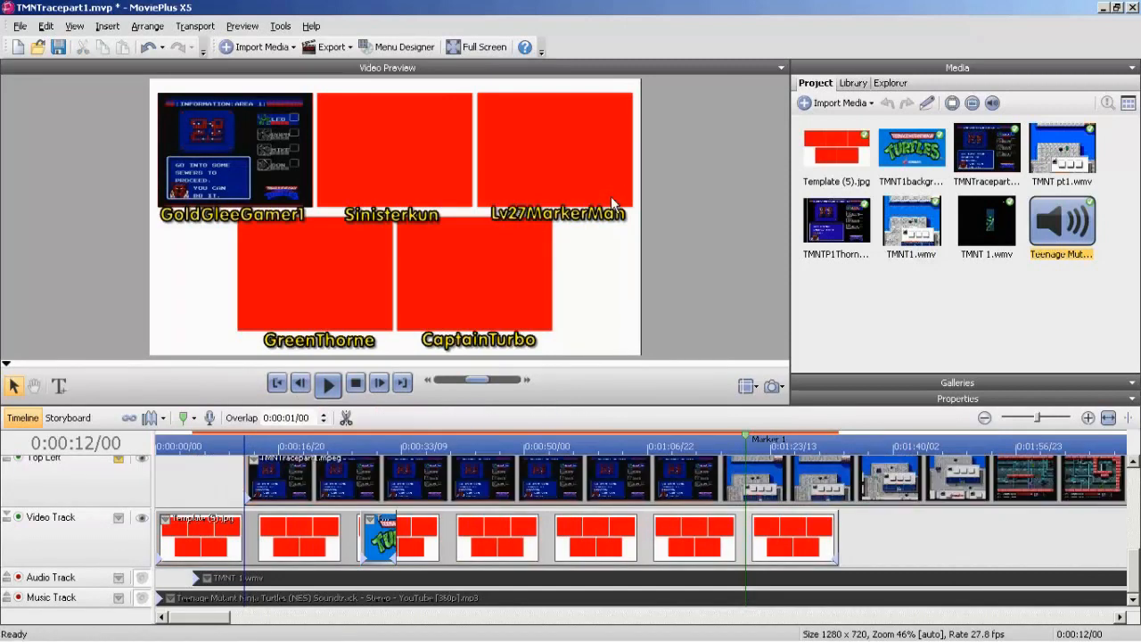
Move the remaining TMNTracepart1.mpeg clip so that it starts at 0:00:05/00 on the Top Left track.
drag(244, 446, 192, 446)
click(378, 384)
click(378, 383)
click(379, 383)
click(378, 383)
drag(303, 481, 252, 481)
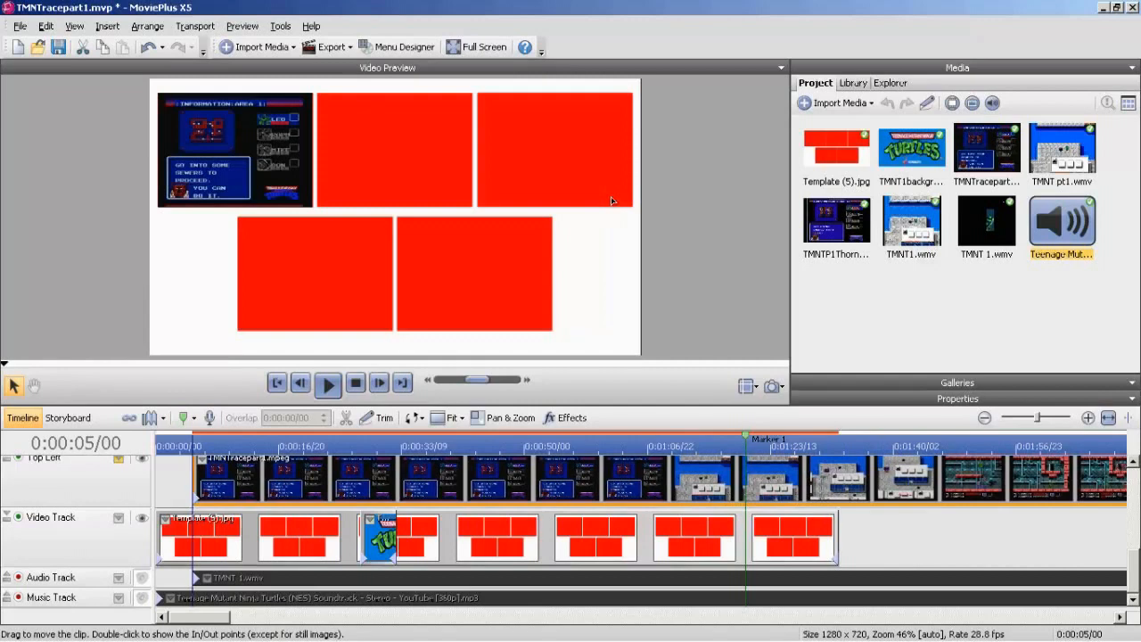
Start a custom crop of the TMNTracepart1.mpeg clip, cut into its right black border and play the video to check it.
click(460, 418)
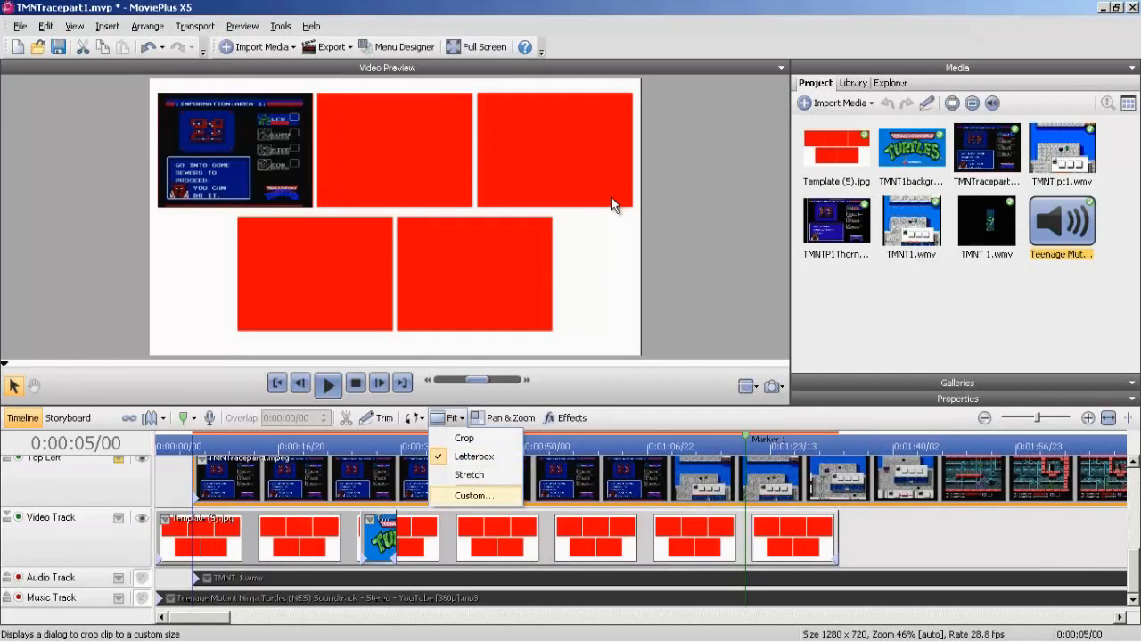
click(475, 495)
mouse_move(200, 616)
mouse_down()
mouse_move(250, 617)
mouse_move(230, 617)
mouse_up()
click(234, 445)
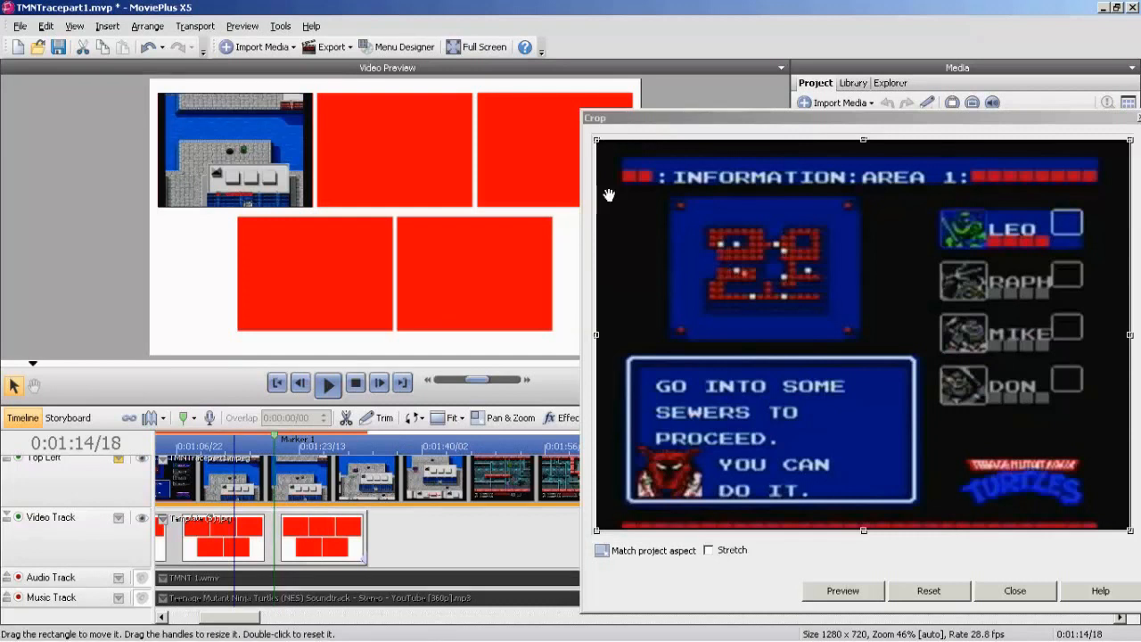
drag(1130, 335, 1106, 335)
key(space)
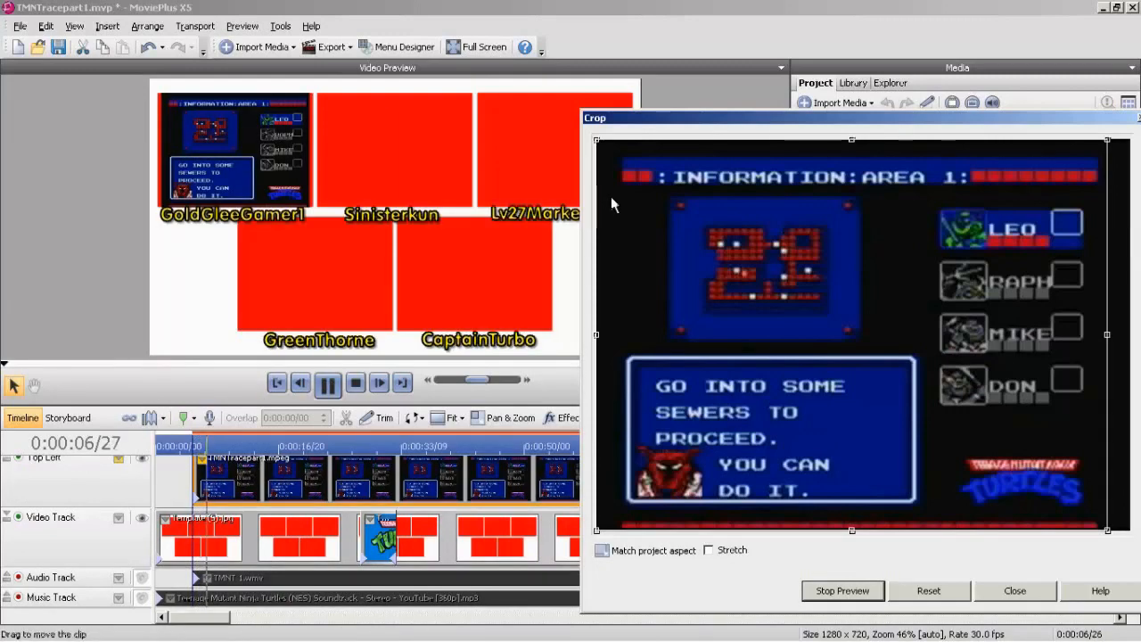
Crop the clip's right edge to the end of the game picture and trim off the black border on its left side.
scroll(367, 517, down, 4)
click(300, 445)
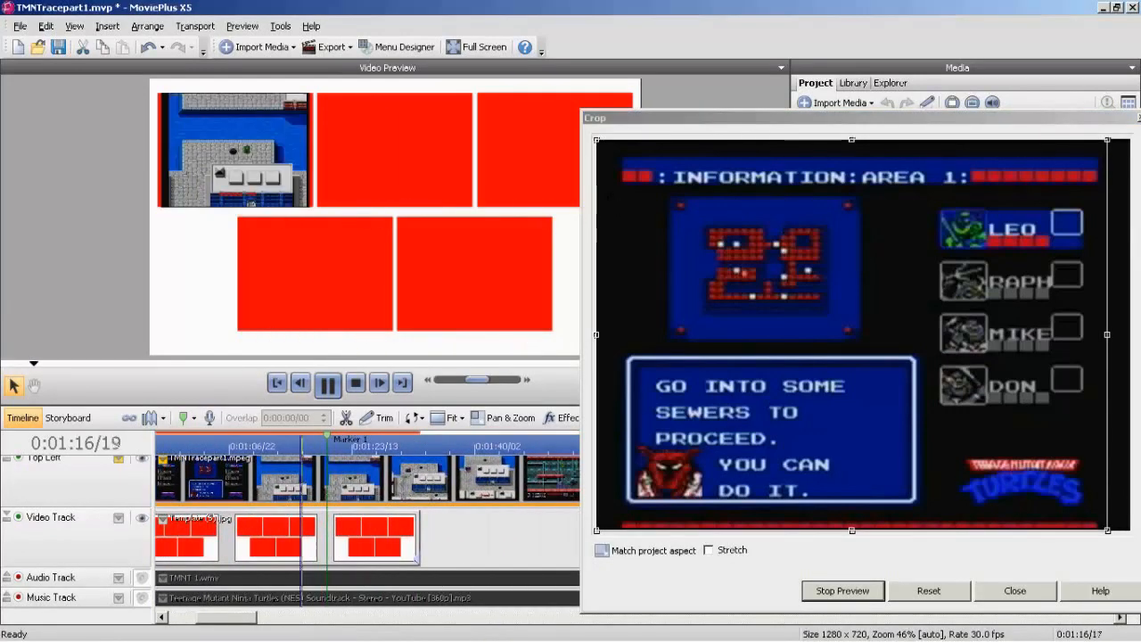
drag(612, 196, 611, 196)
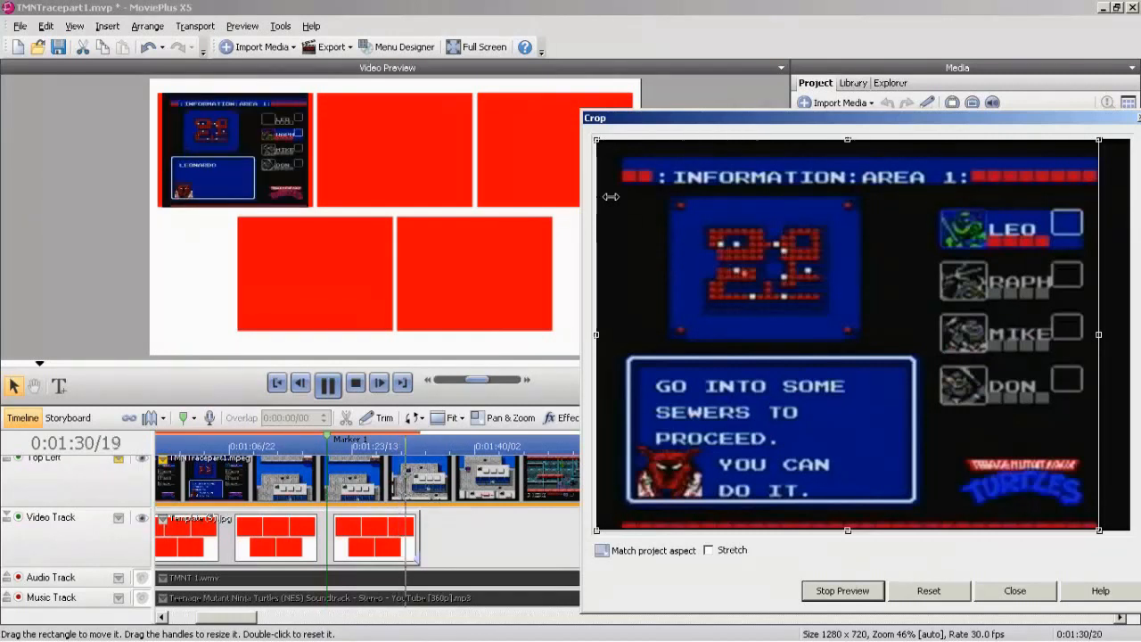
drag(597, 196, 611, 196)
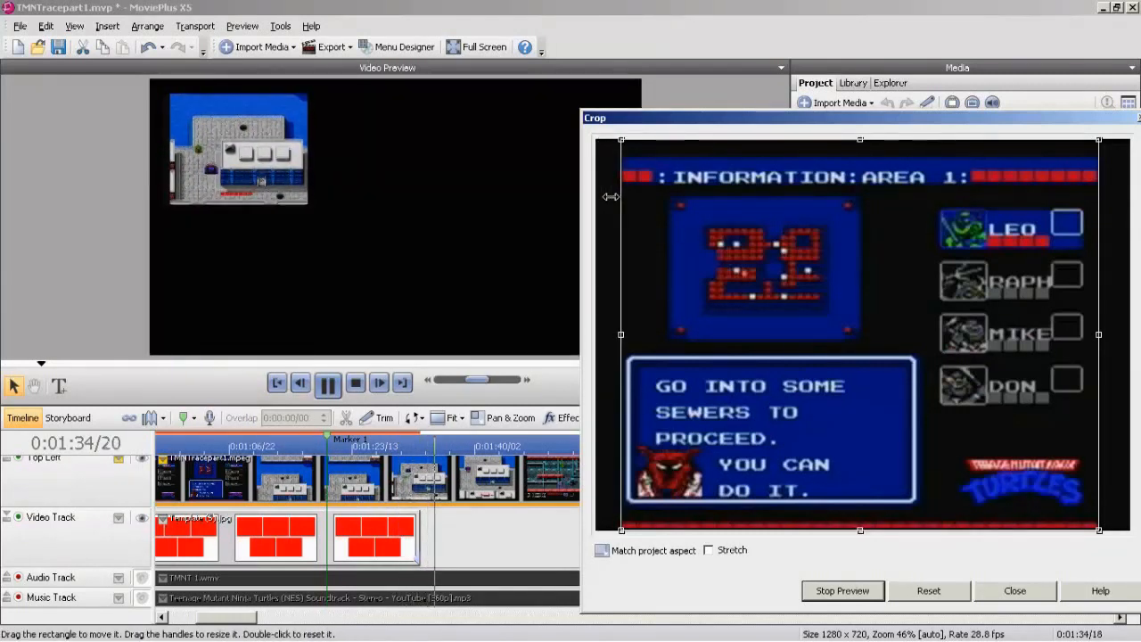
Fine-tune the clip's left and right crop edges against the gameplay around Marker 1, close the crop settings and stop playback.
click(298, 445)
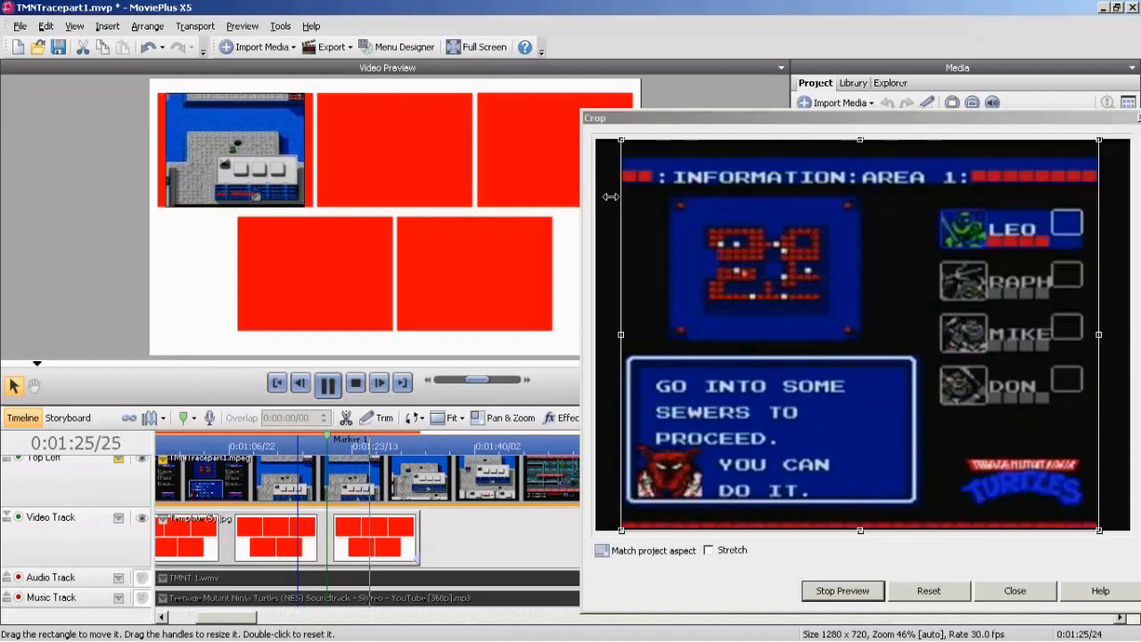
drag(611, 196, 612, 196)
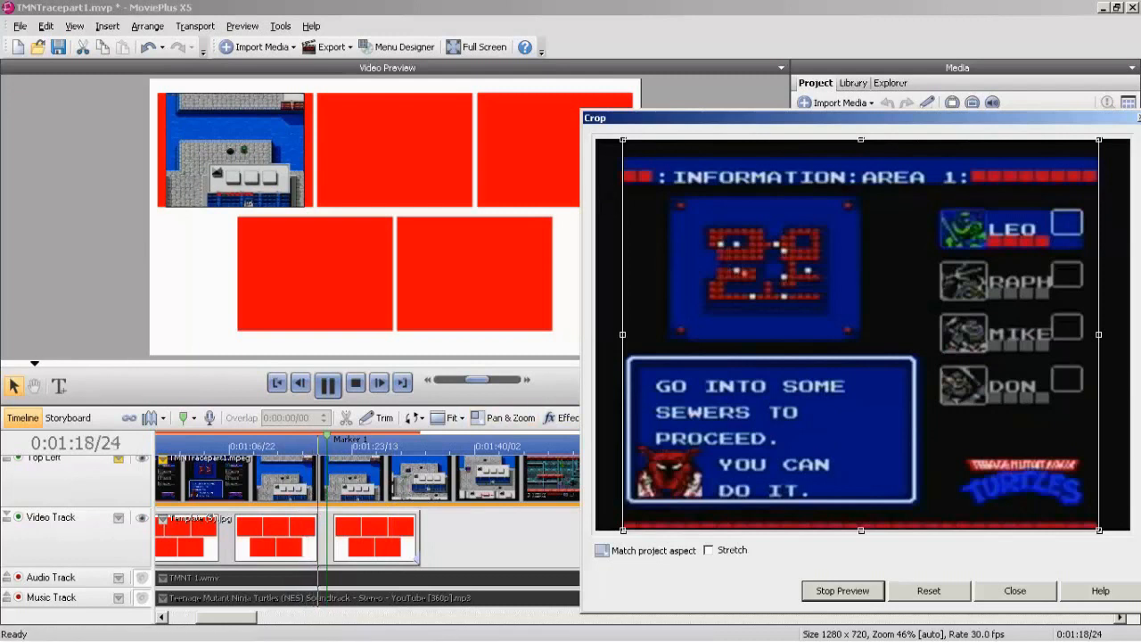
click(344, 446)
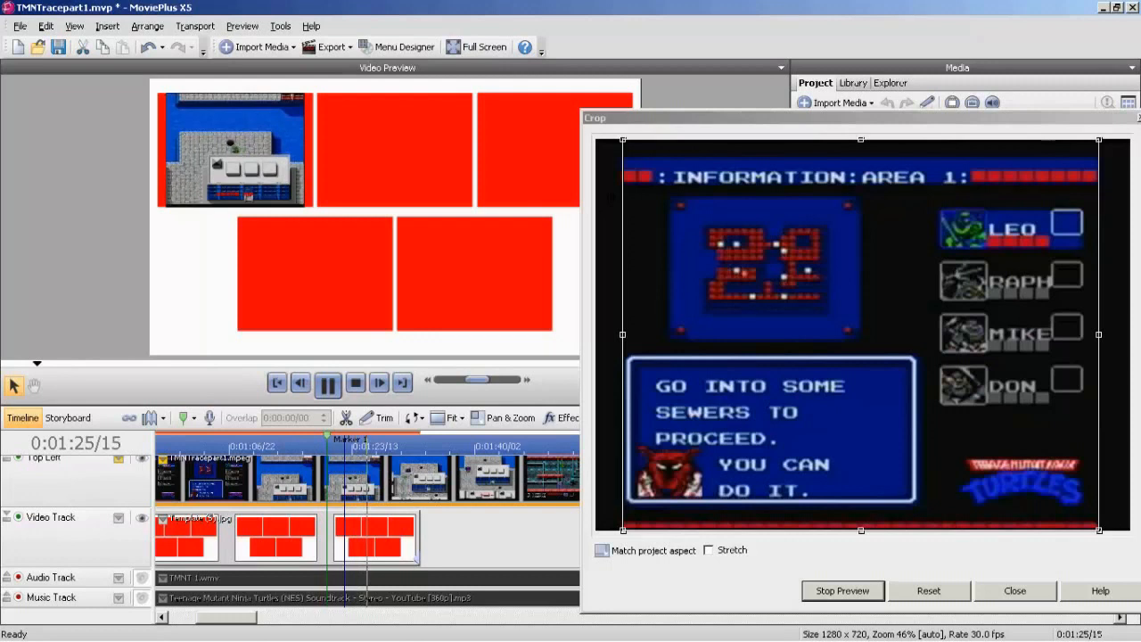
drag(610, 196, 613, 196)
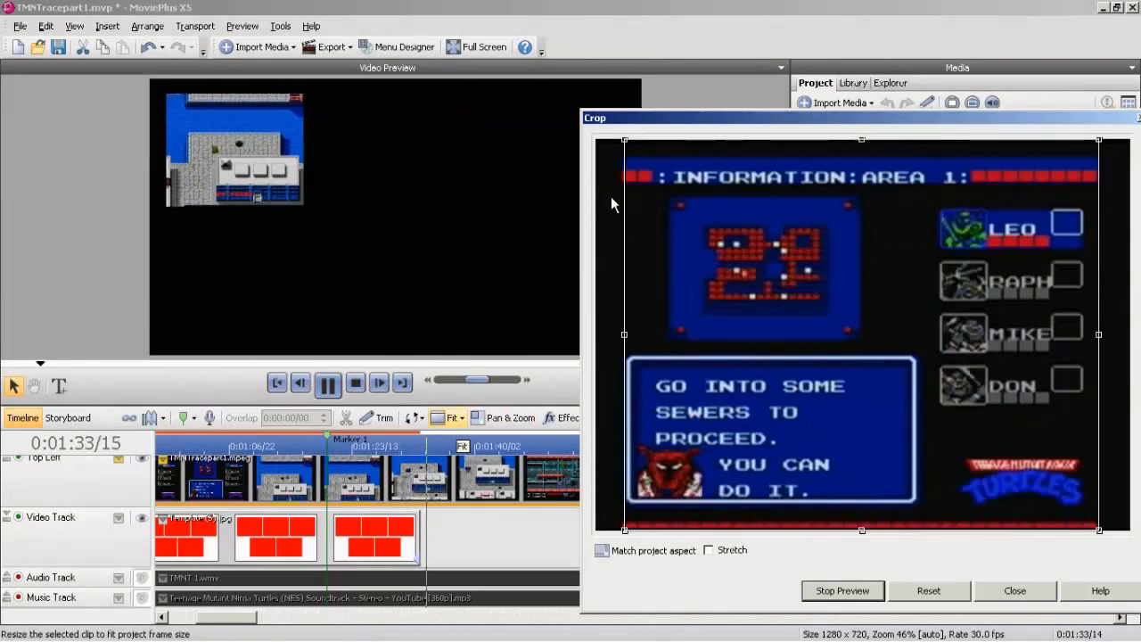
click(395, 475)
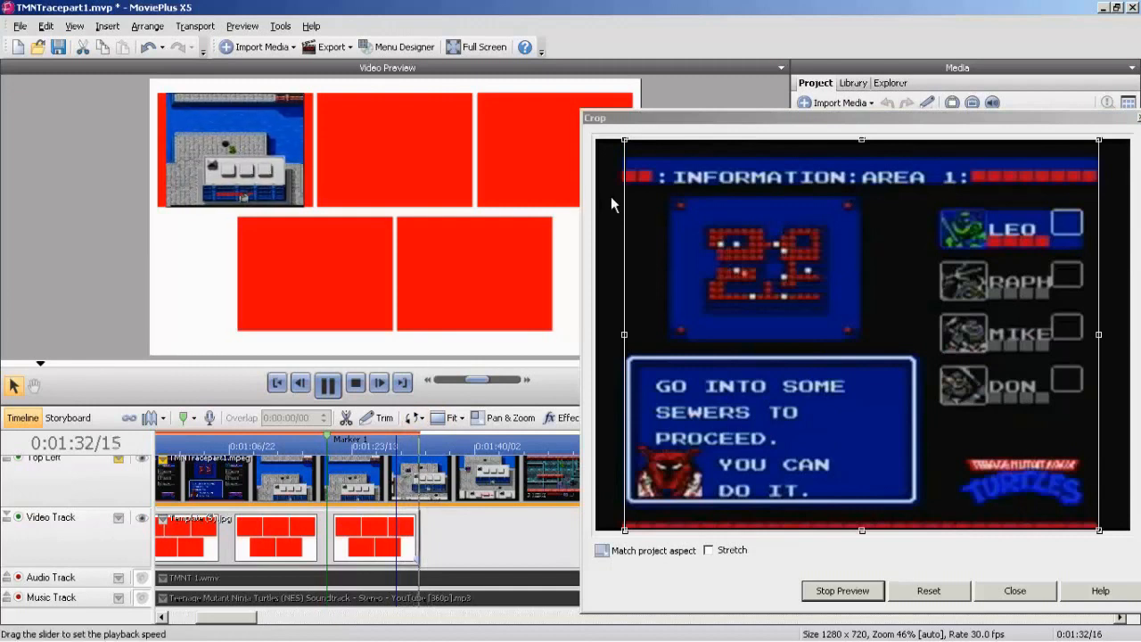
drag(610, 196, 609, 194)
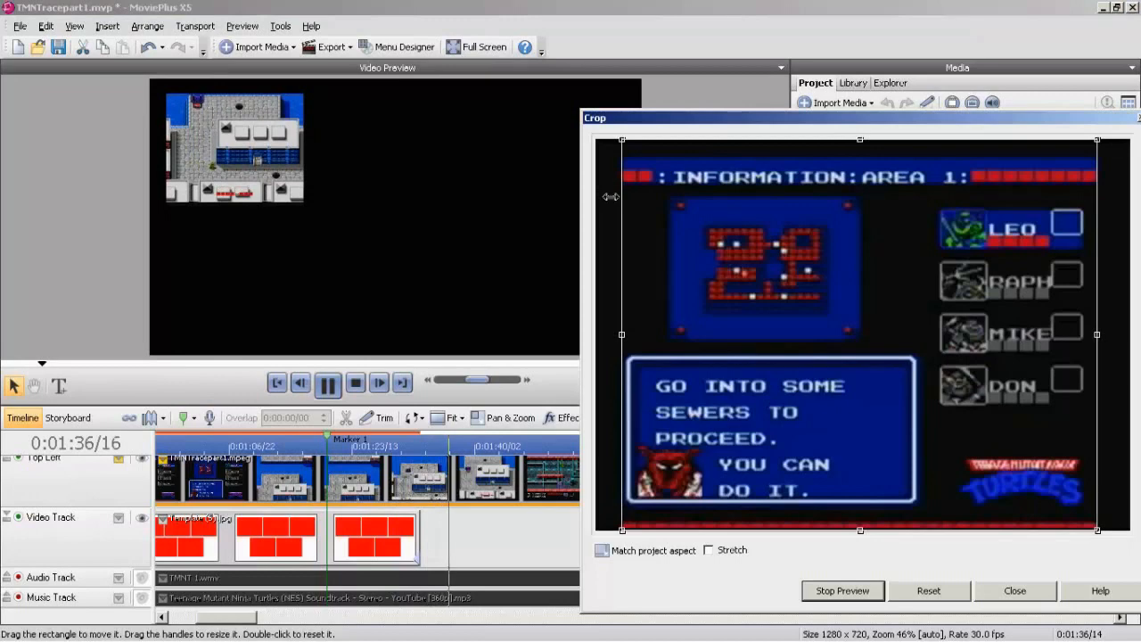
click(378, 445)
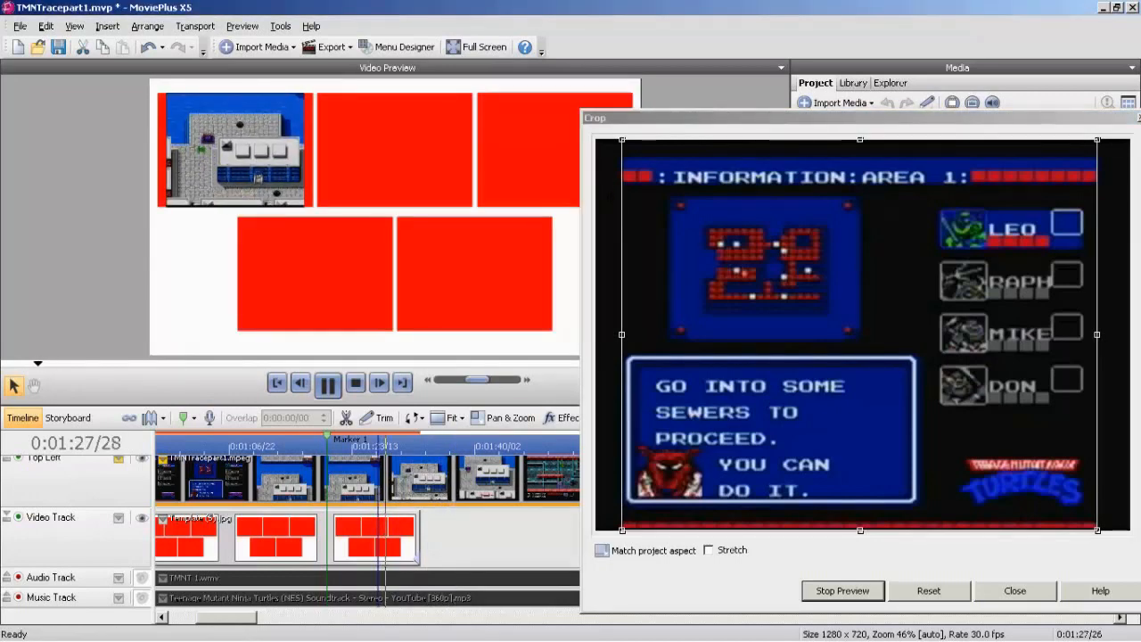
double_click(611, 202)
key(space)
click(118, 459)
click(157, 496)
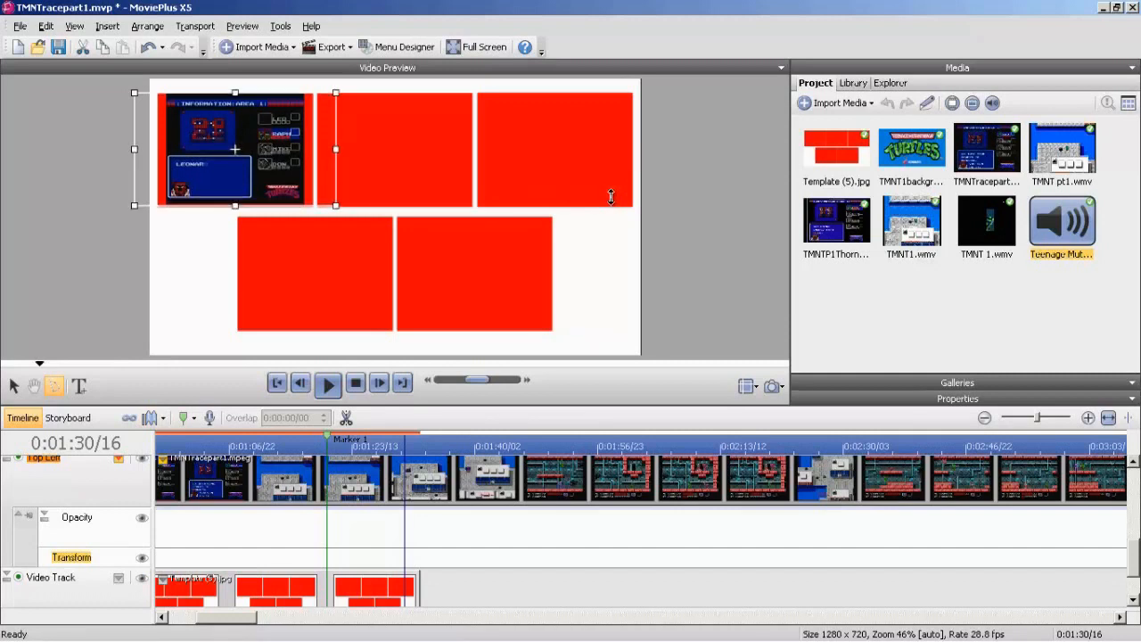
click(119, 459)
click(170, 514)
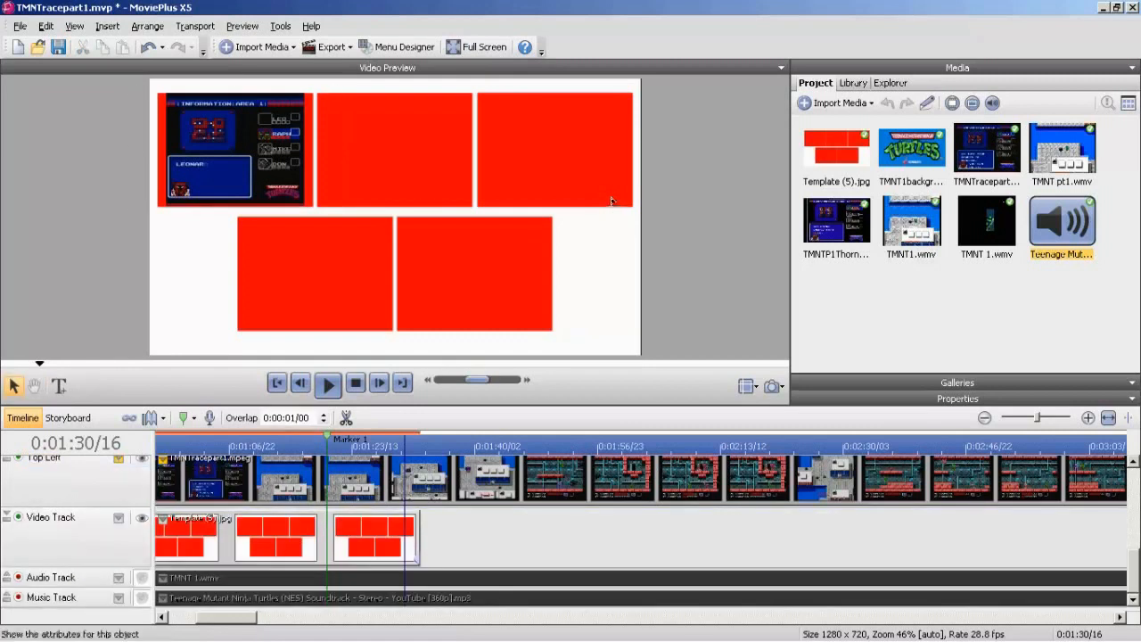
At 0:01:24/07, open the Top Left track's Transform and stretch the video to the left edge of its red template box.
click(358, 446)
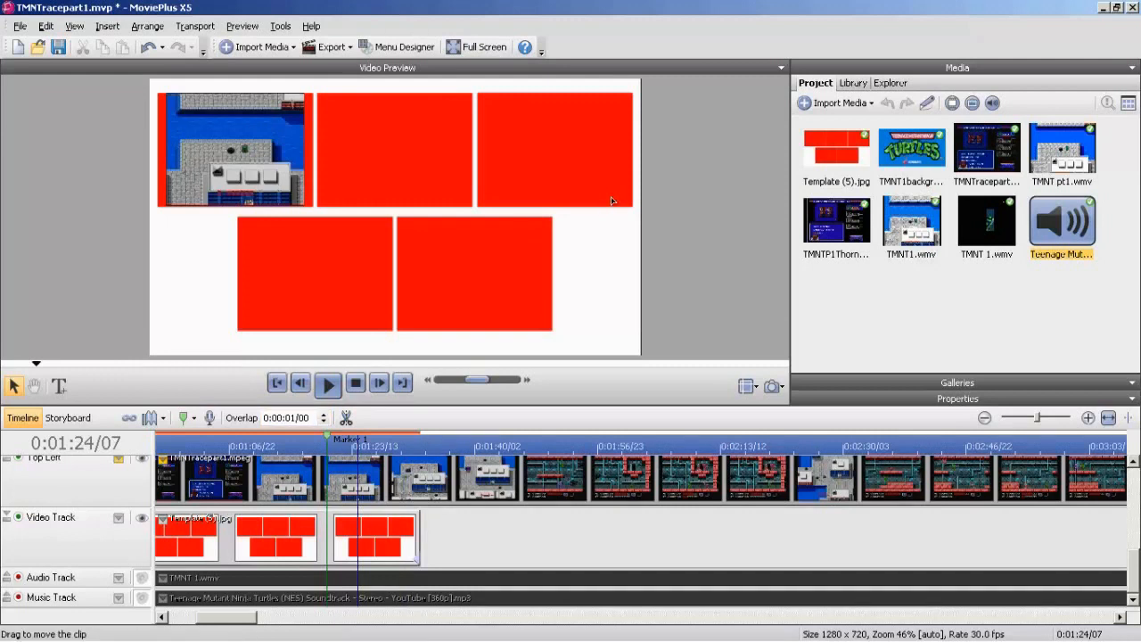
click(118, 459)
click(156, 494)
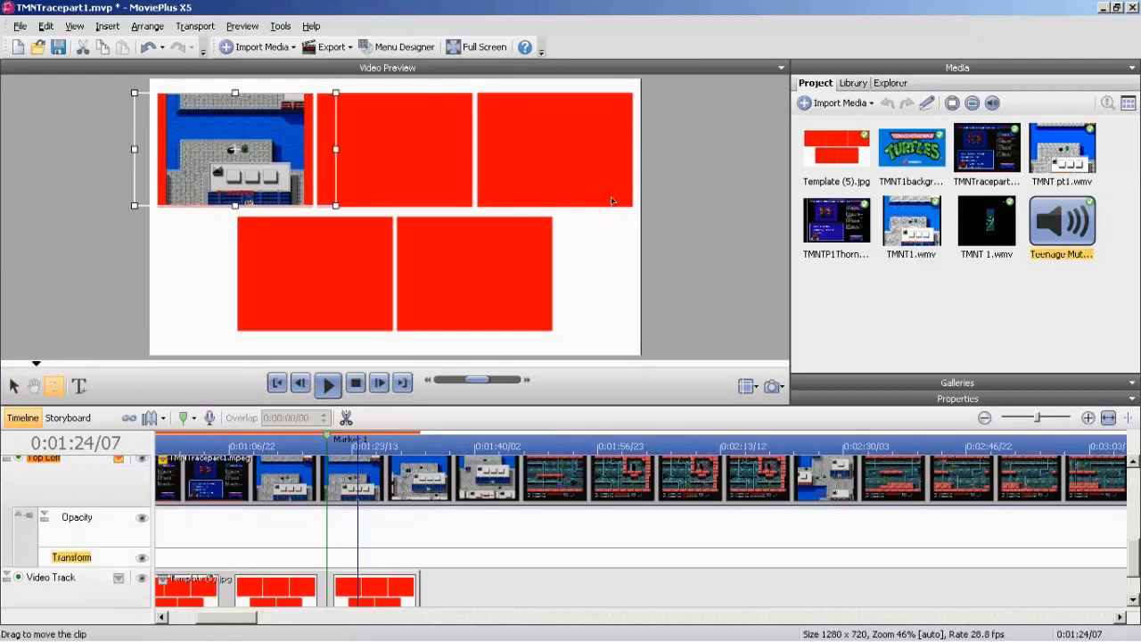
drag(135, 149, 125, 149)
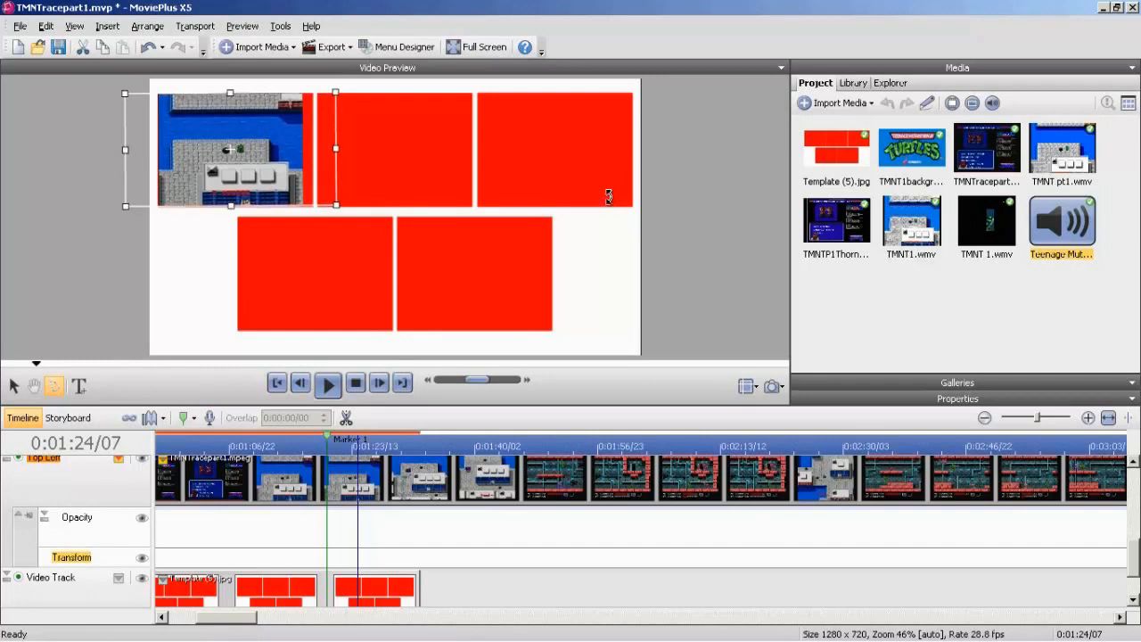
key(ctrl+z)
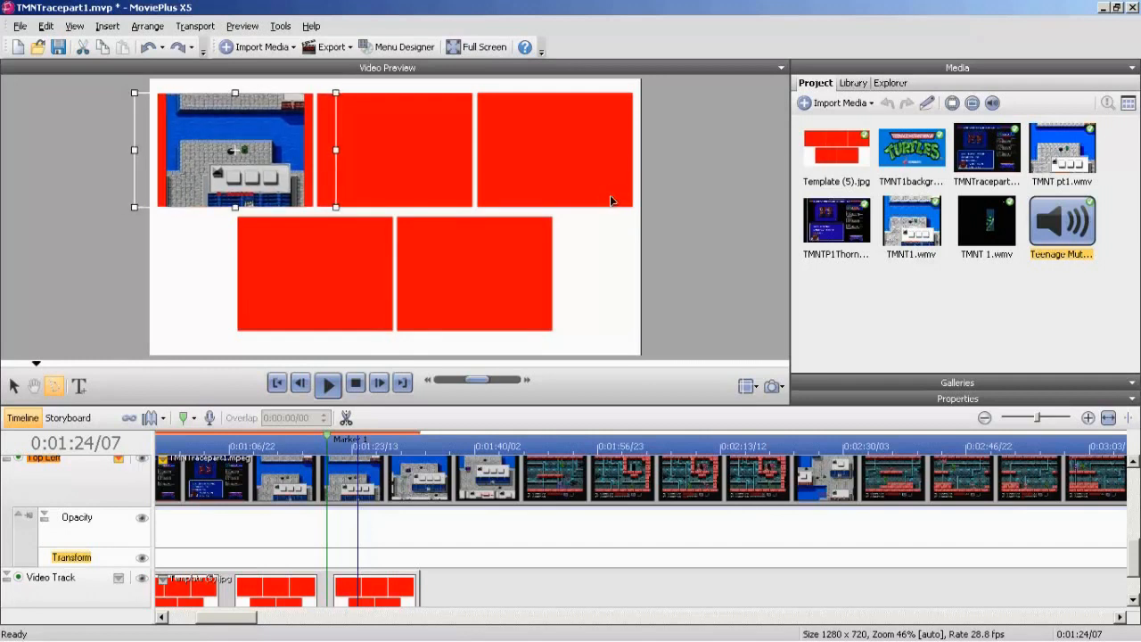
key(ctrl+y)
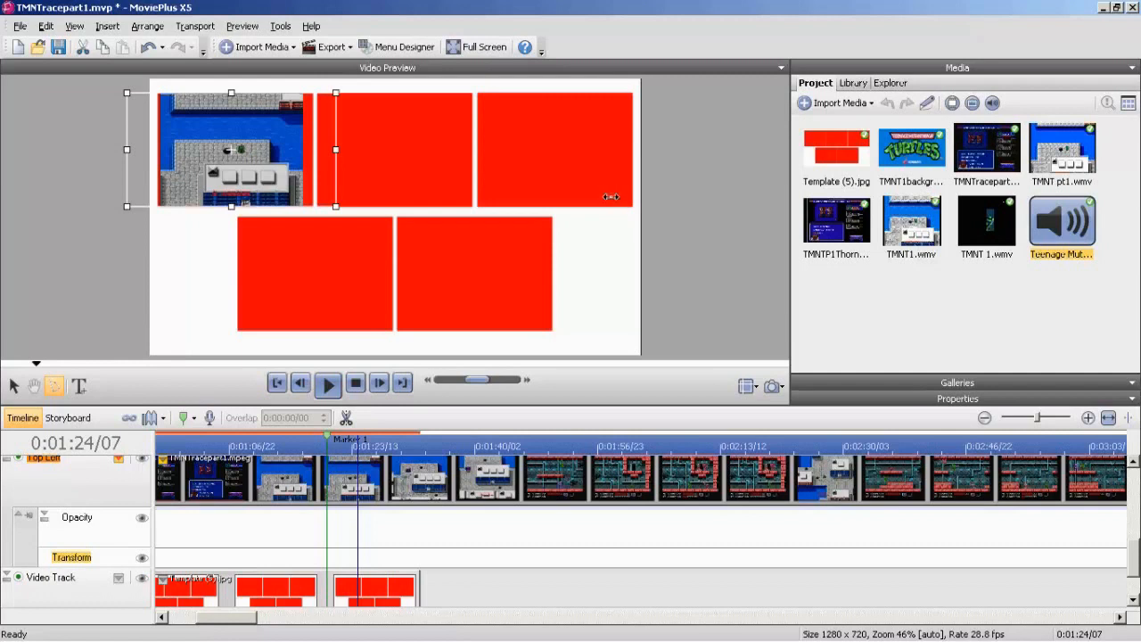
Stretch the Top Left video to the right edge of its red template box and fine-tune both side edges.
drag(336, 150, 347, 150)
drag(127, 150, 124, 150)
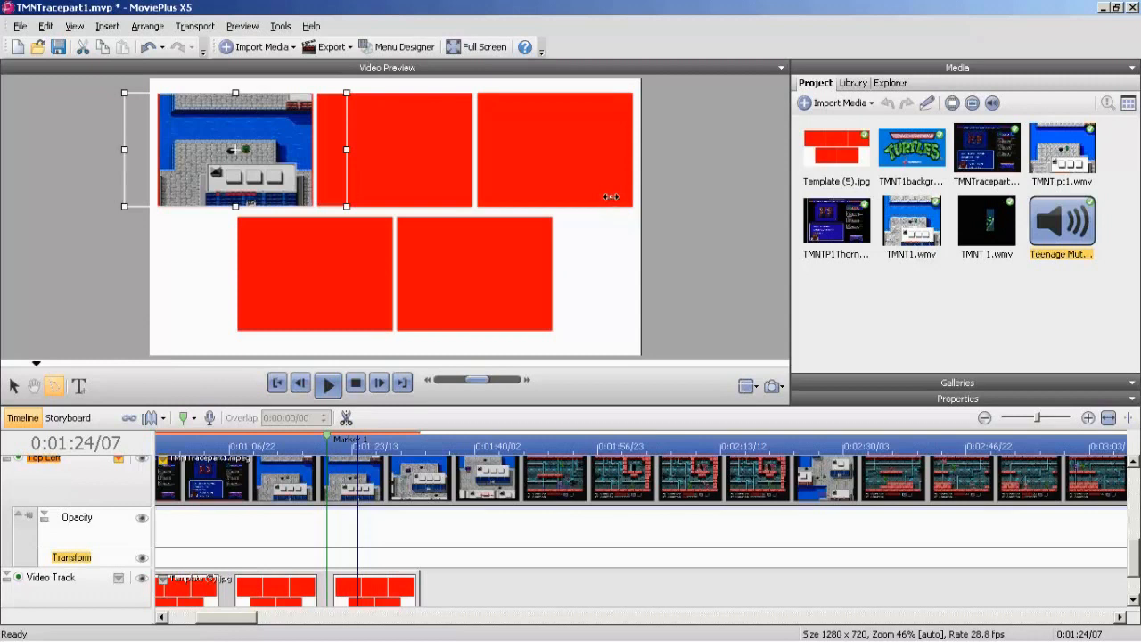
drag(347, 150, 348, 150)
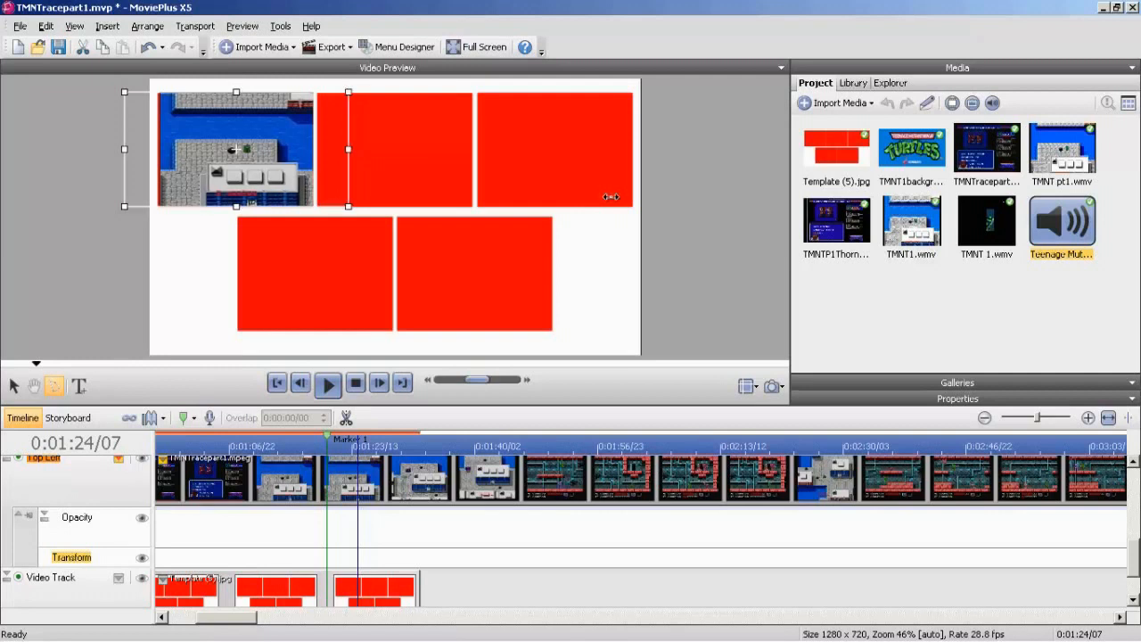
Nudge the Top Left video's right edge slightly inward to fit its template box and hide the track's attributes.
drag(349, 149, 348, 148)
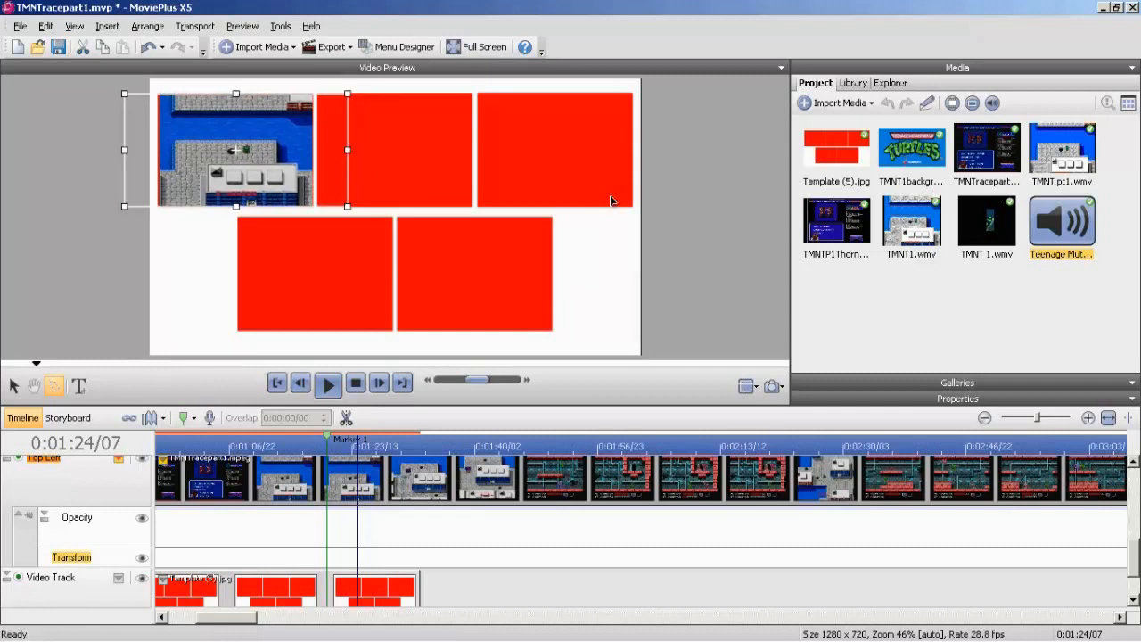
click(118, 458)
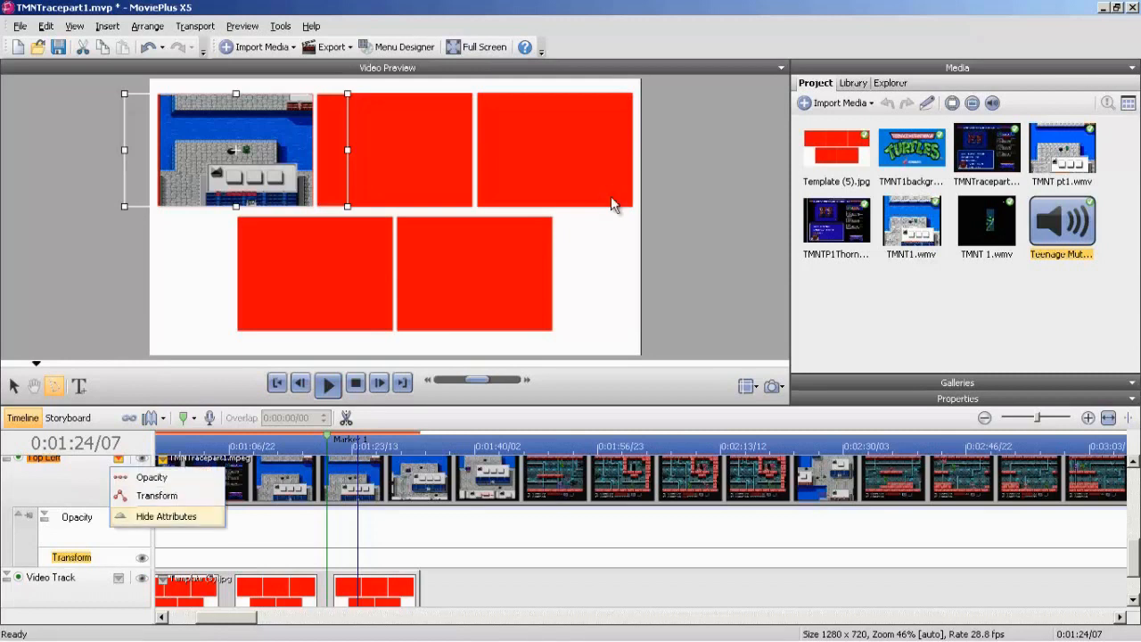
click(166, 516)
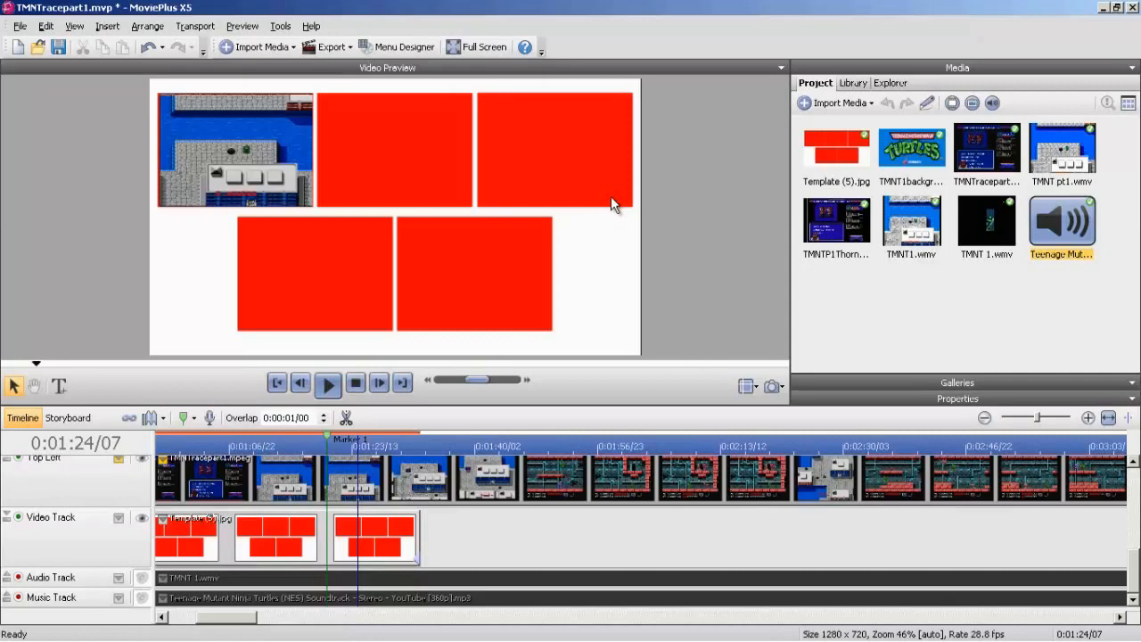
scroll(571, 531, up, 6)
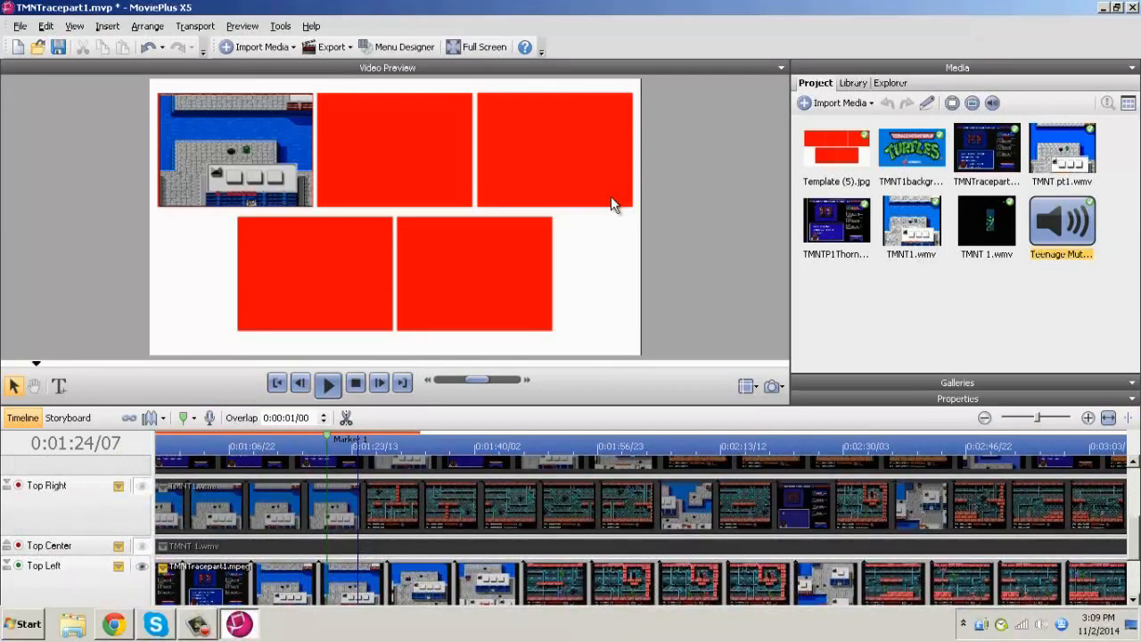
click(198, 624)
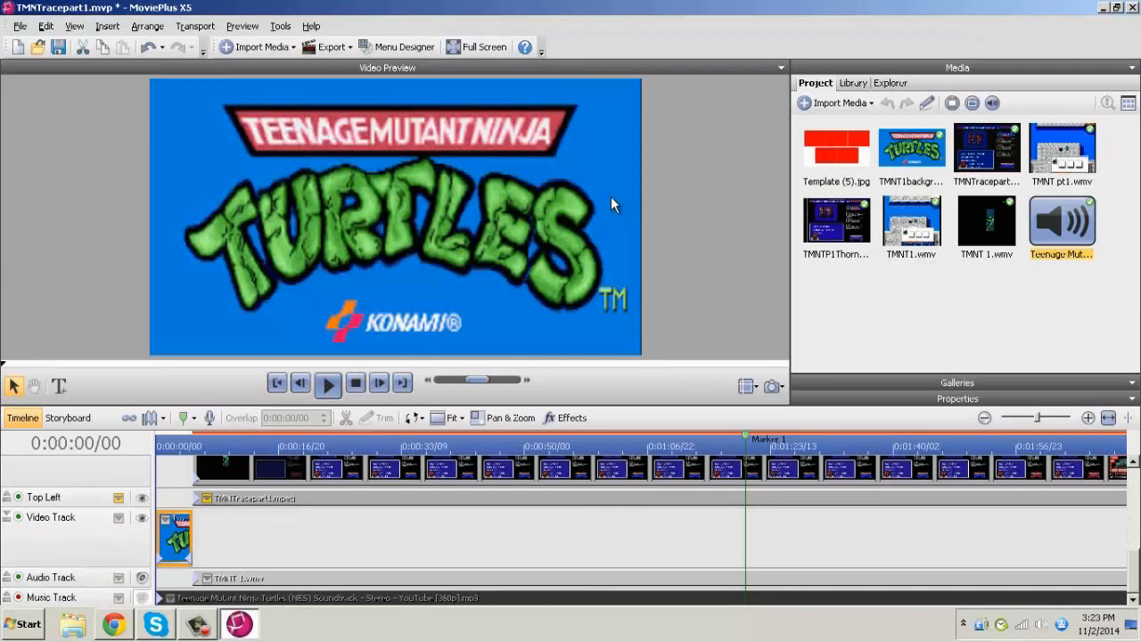
click(198, 623)
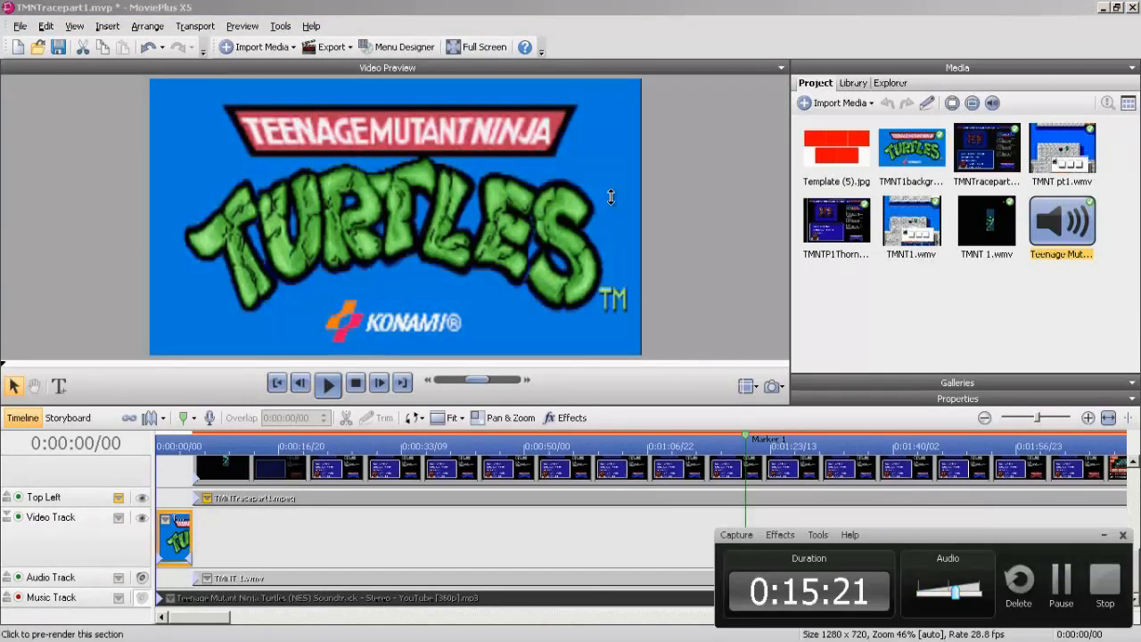
Extend the TMNT1background.jpg picture on the Video Track to the end of the longest racer clip, at 0:31:17/18.
click(984, 417)
click(983, 417)
click(983, 417)
click(984, 417)
click(984, 417)
click(984, 417)
click(984, 417)
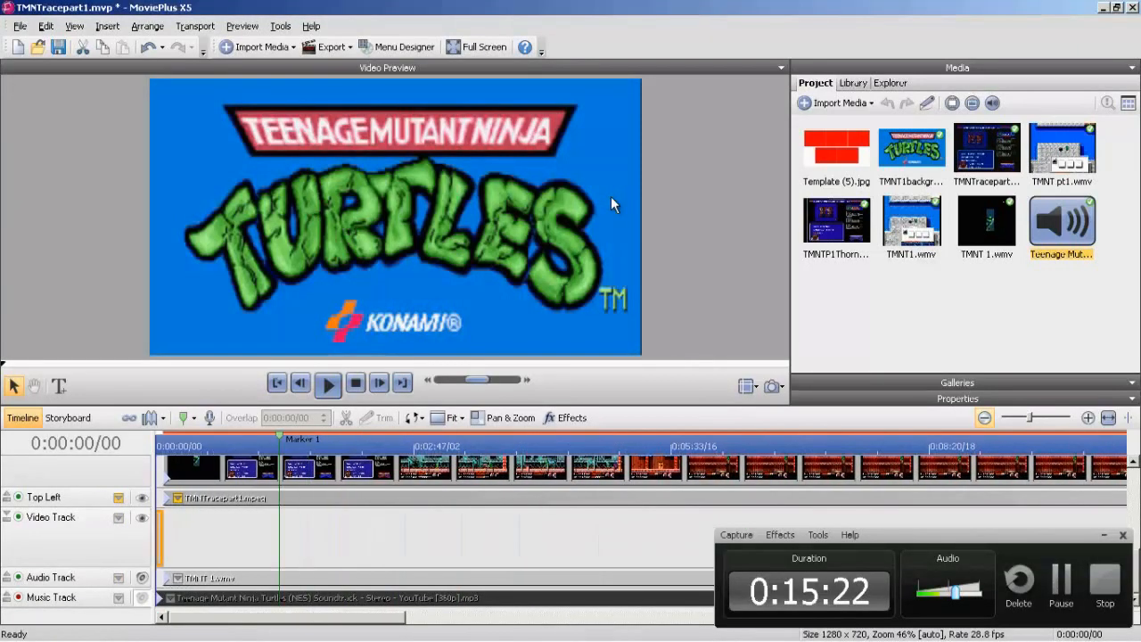
click(984, 417)
click(984, 417)
click(984, 417)
click(984, 417)
click(984, 417)
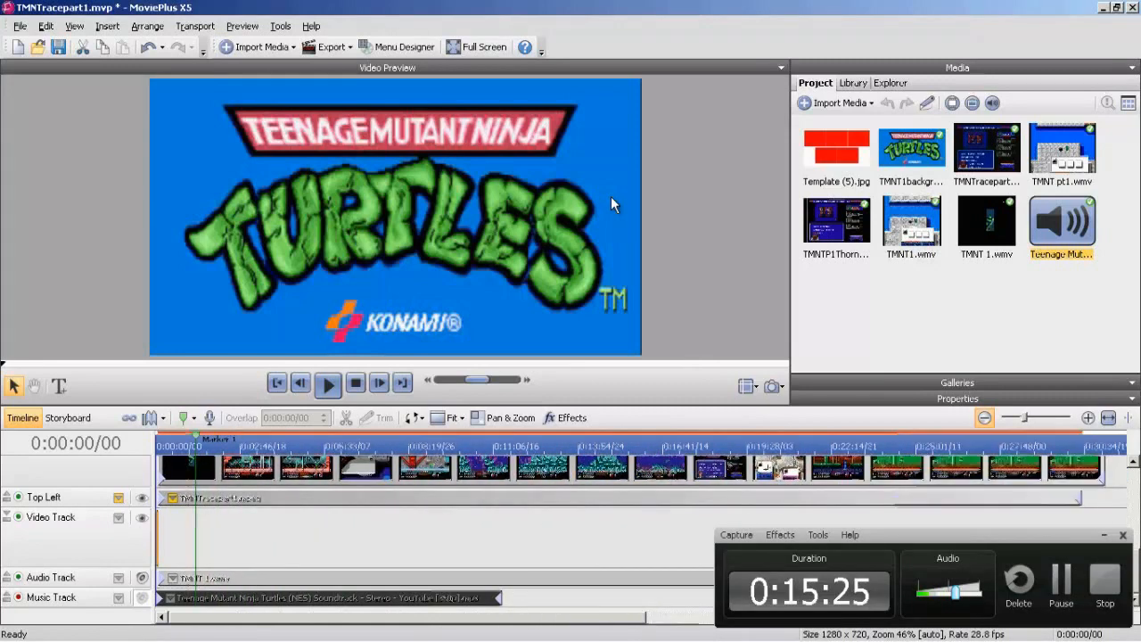
click(984, 417)
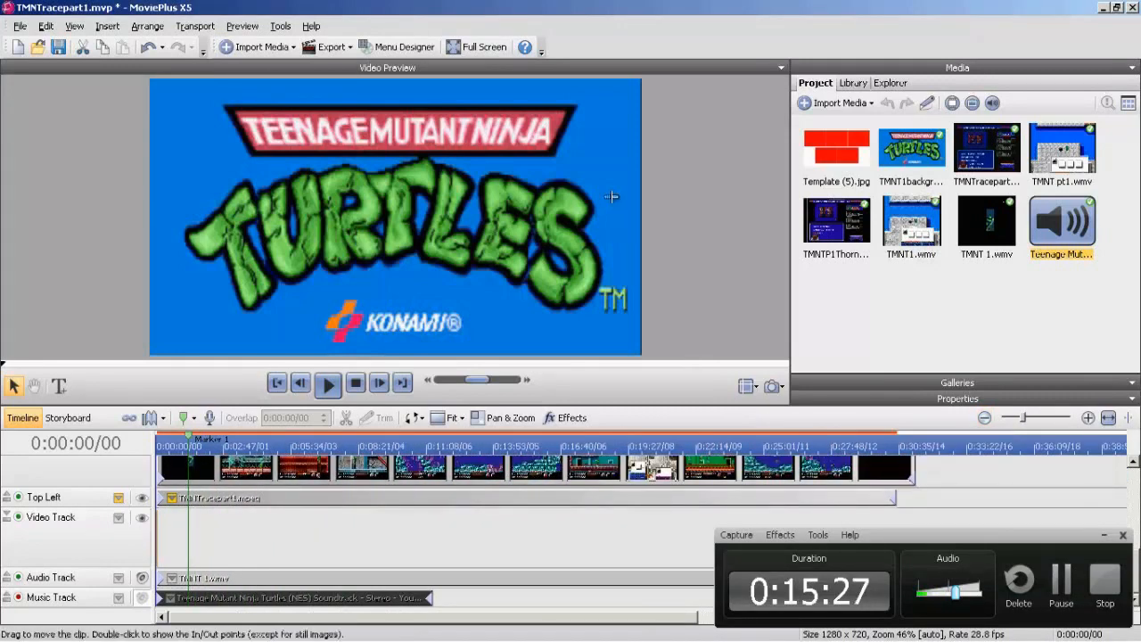
drag(609, 196, 612, 197)
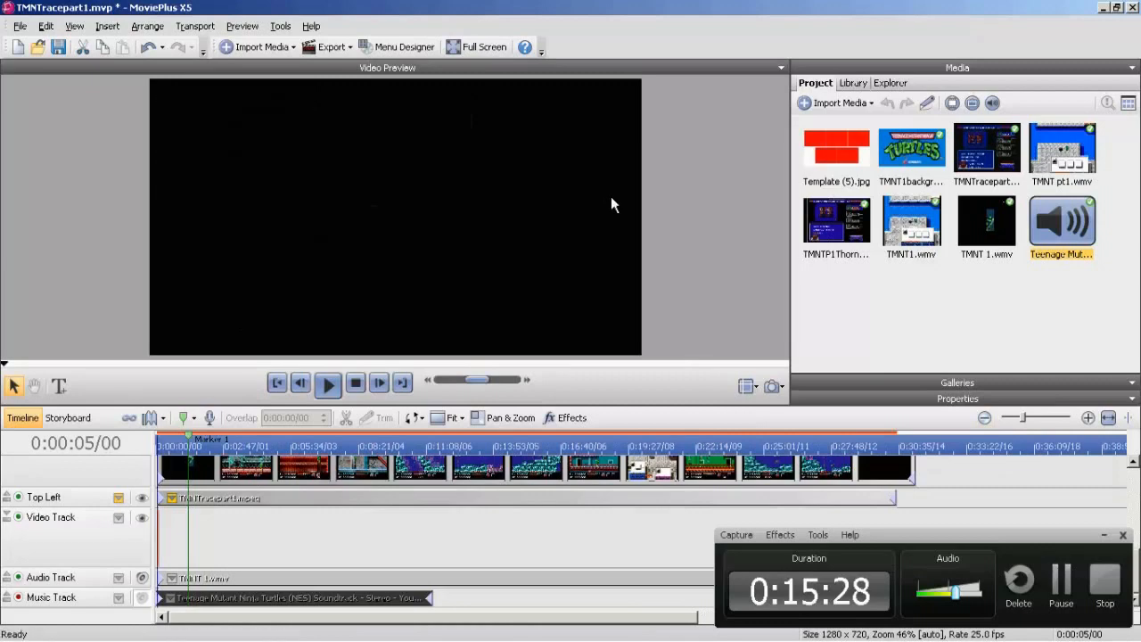
drag(160, 539, 915, 539)
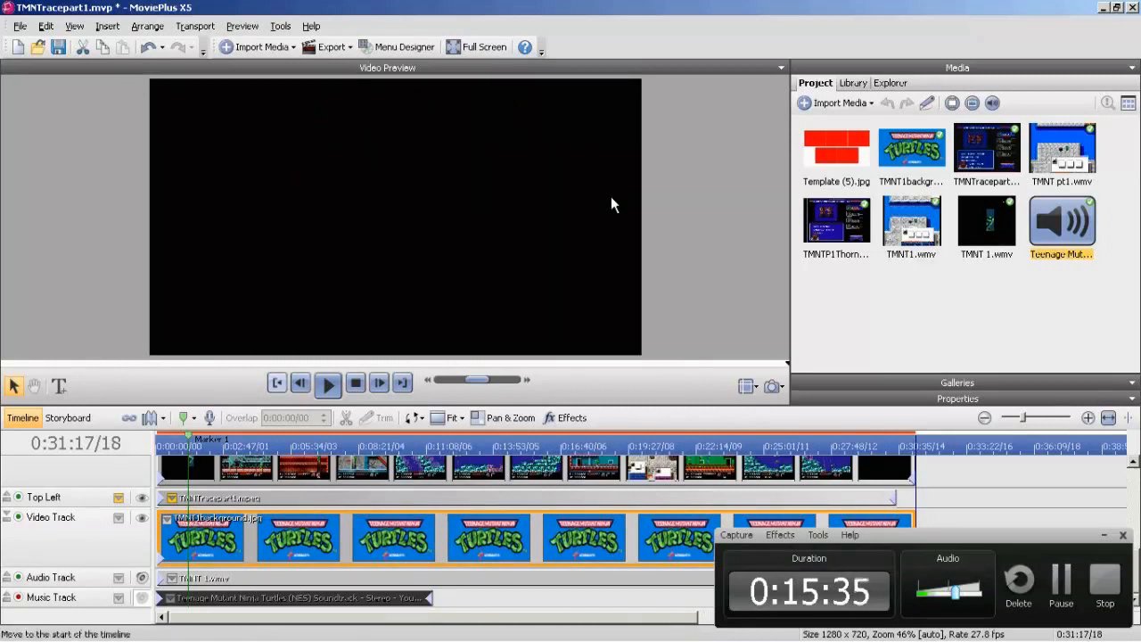
Play the project from the start to check the background, racer videos and name captions, and pause after about eleven seconds.
click(276, 382)
click(328, 383)
click(328, 383)
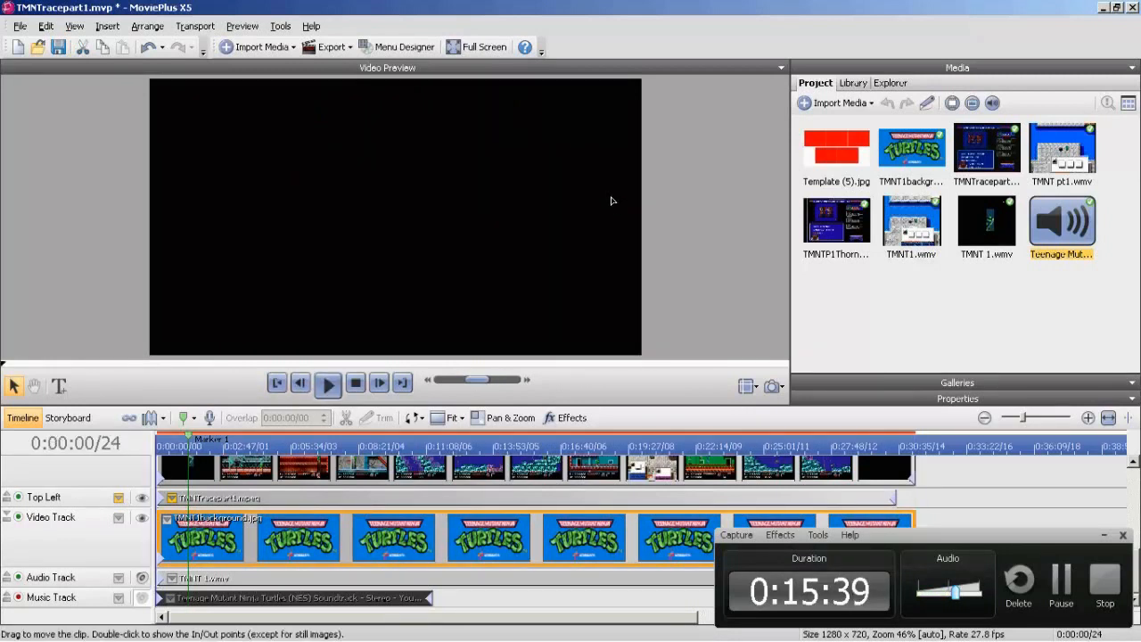
key(space)
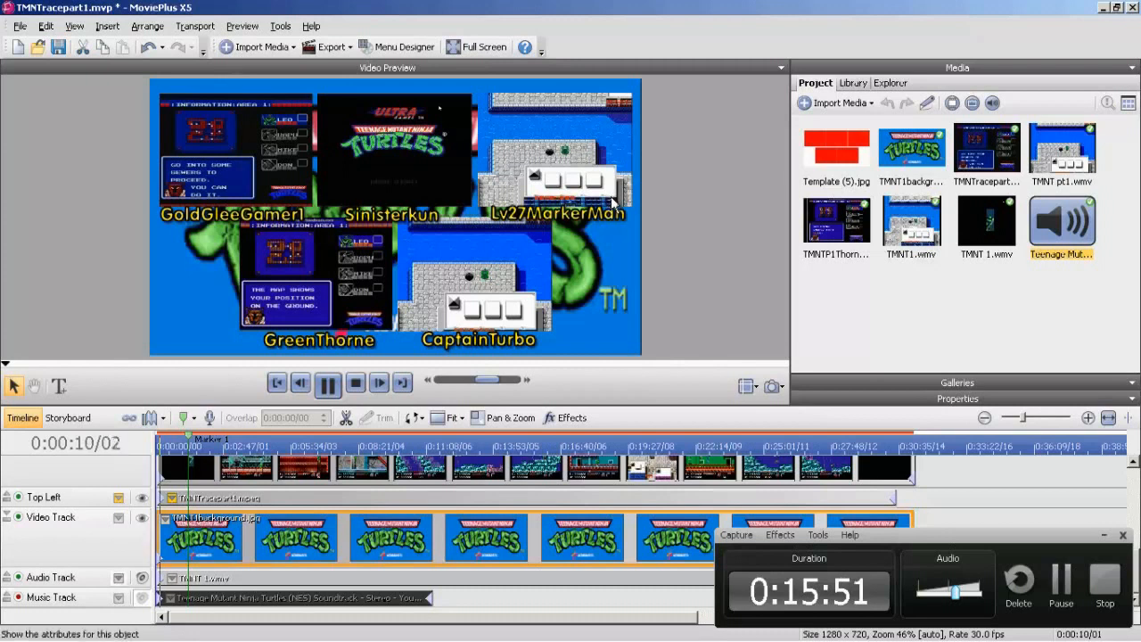
click(328, 385)
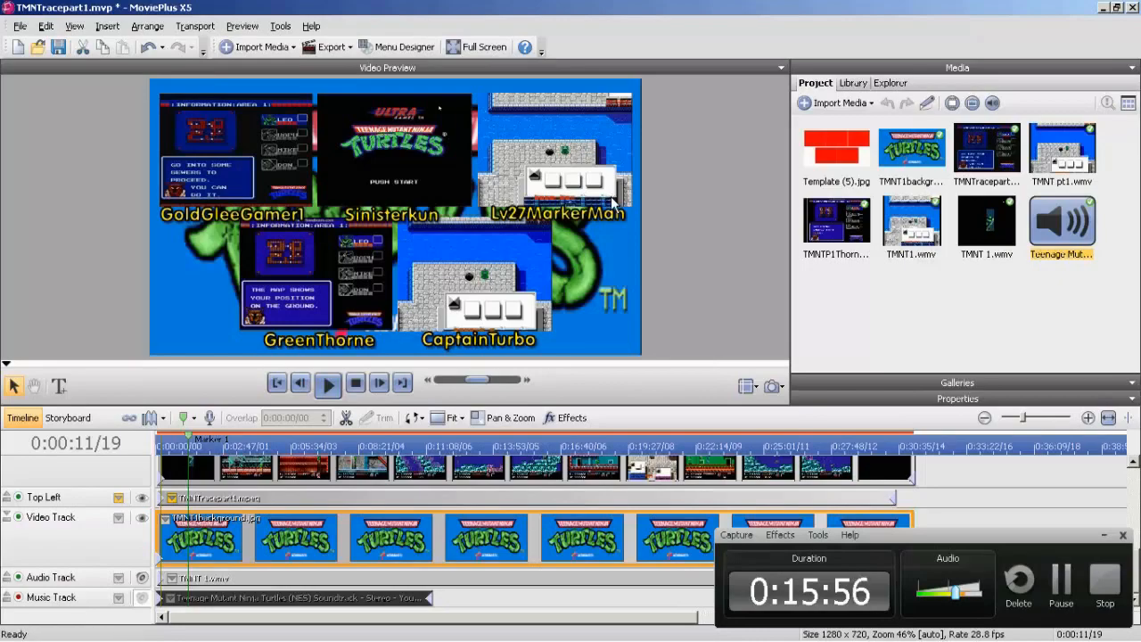
Unmute the Music Track and replay the opening seconds from the start to hear the soundtrack with the game audio.
scroll(613, 203, up, 6)
scroll(613, 203, down, 6)
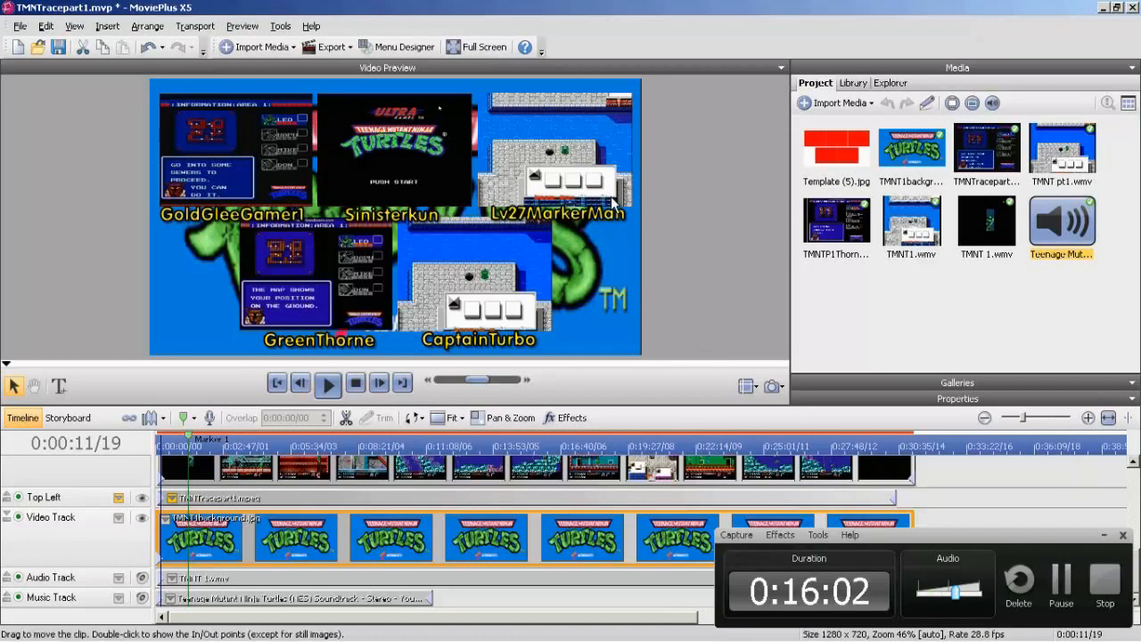
key(Home)
key(space)
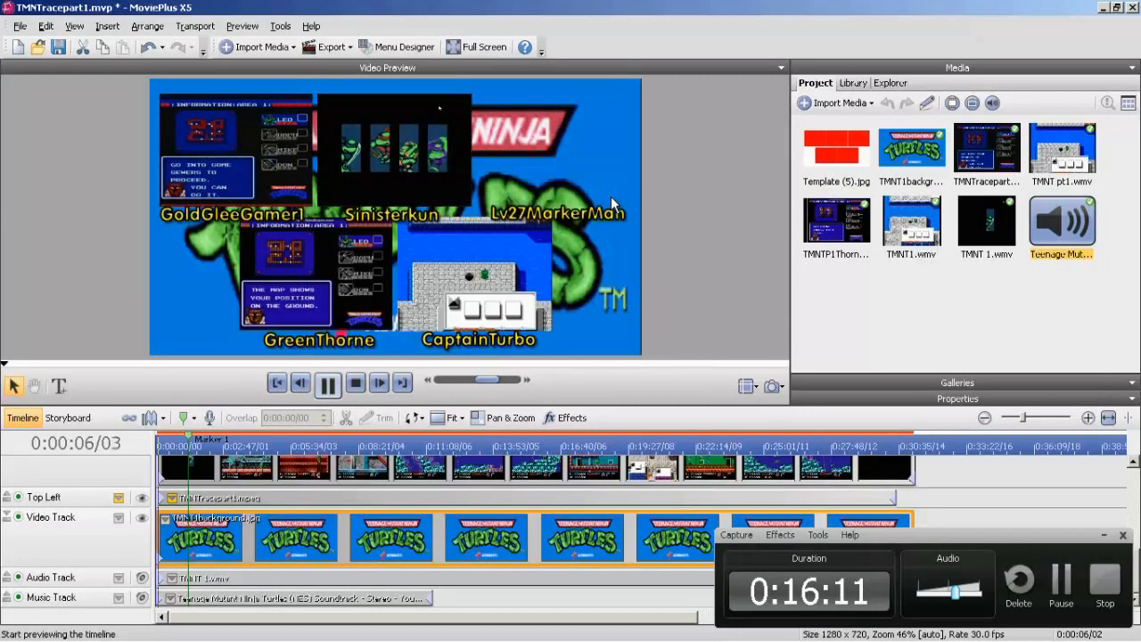
key(space)
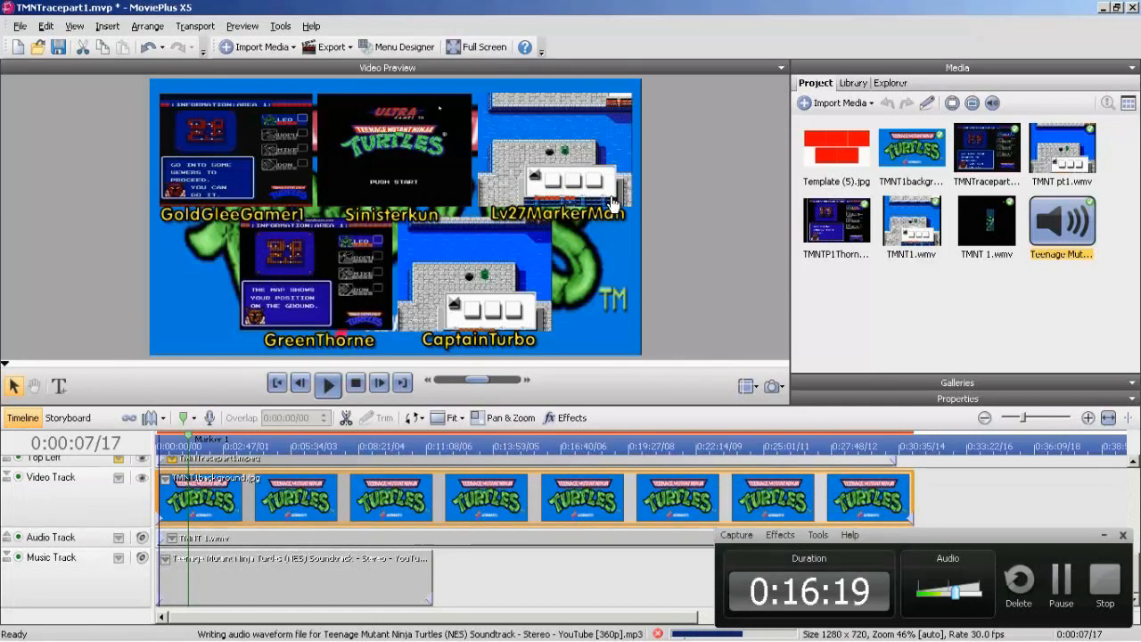
Show the Music Track's Volume envelope and lower the soundtrack's volume from its first keyframe.
click(119, 558)
click(150, 576)
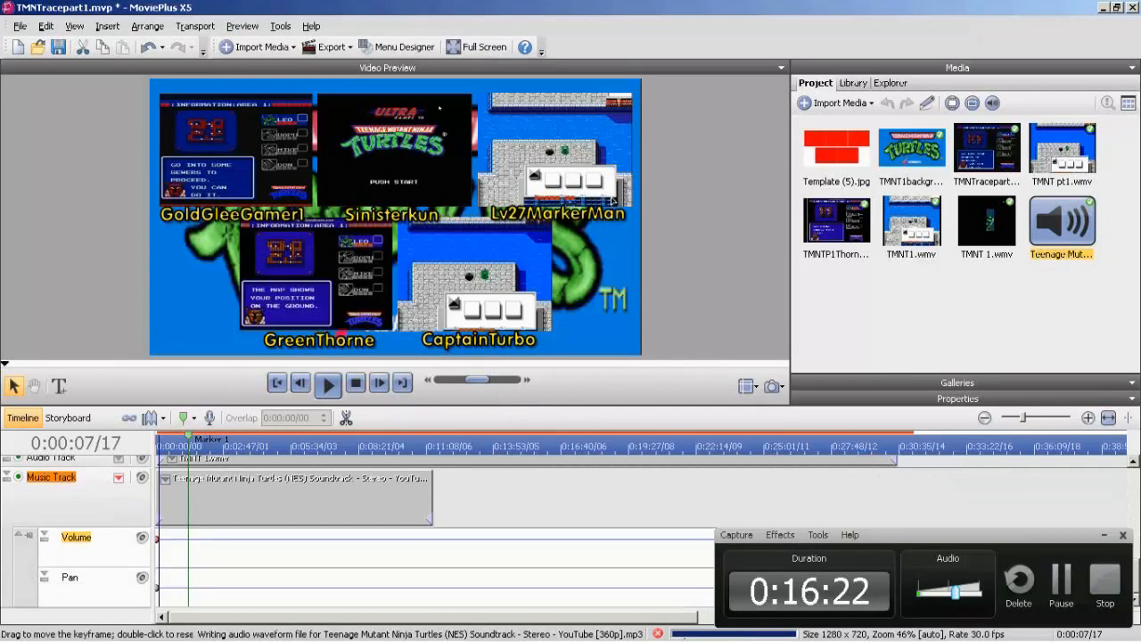
drag(158, 538, 158, 552)
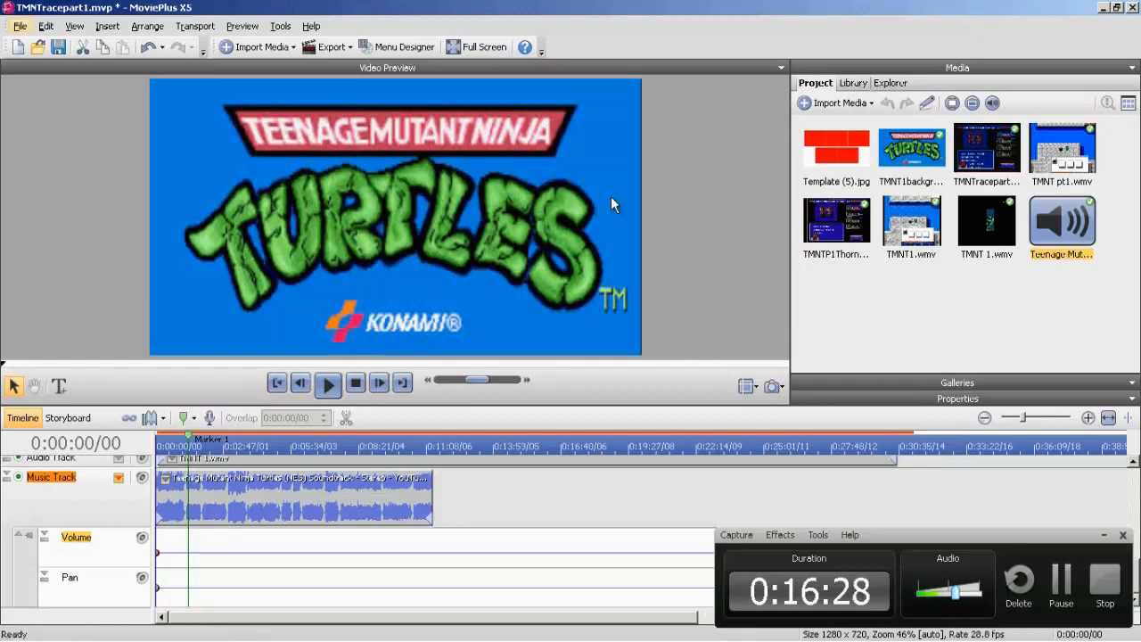
Play the project from the start to about 0:00:37 to check the music's loudness against the game audio.
click(1088, 417)
click(1088, 417)
click(1087, 417)
click(1087, 417)
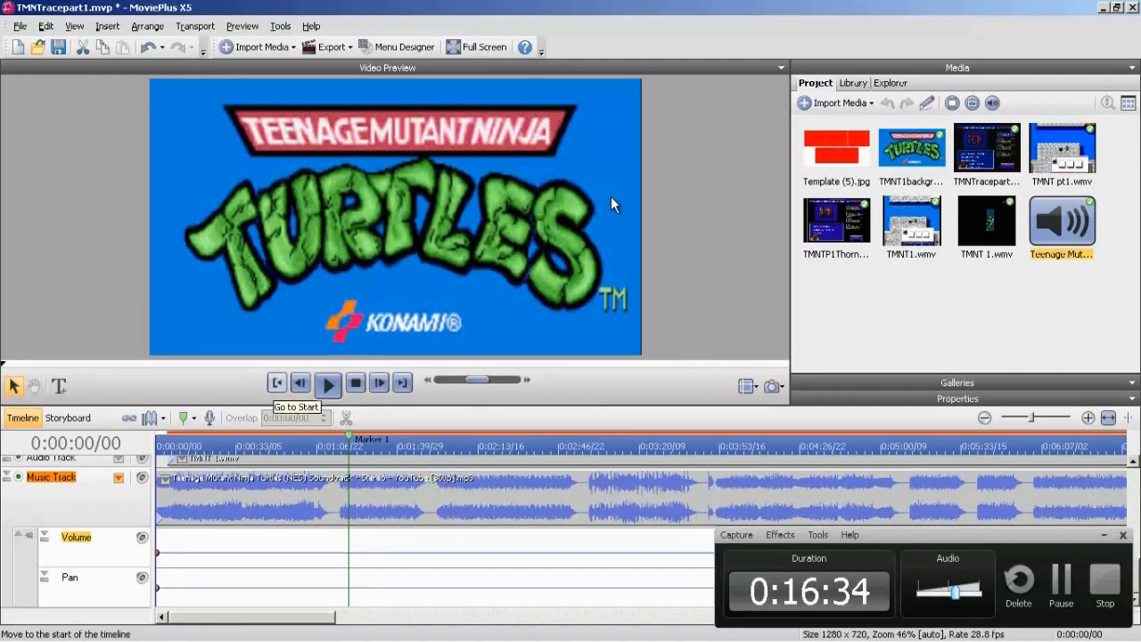
click(328, 383)
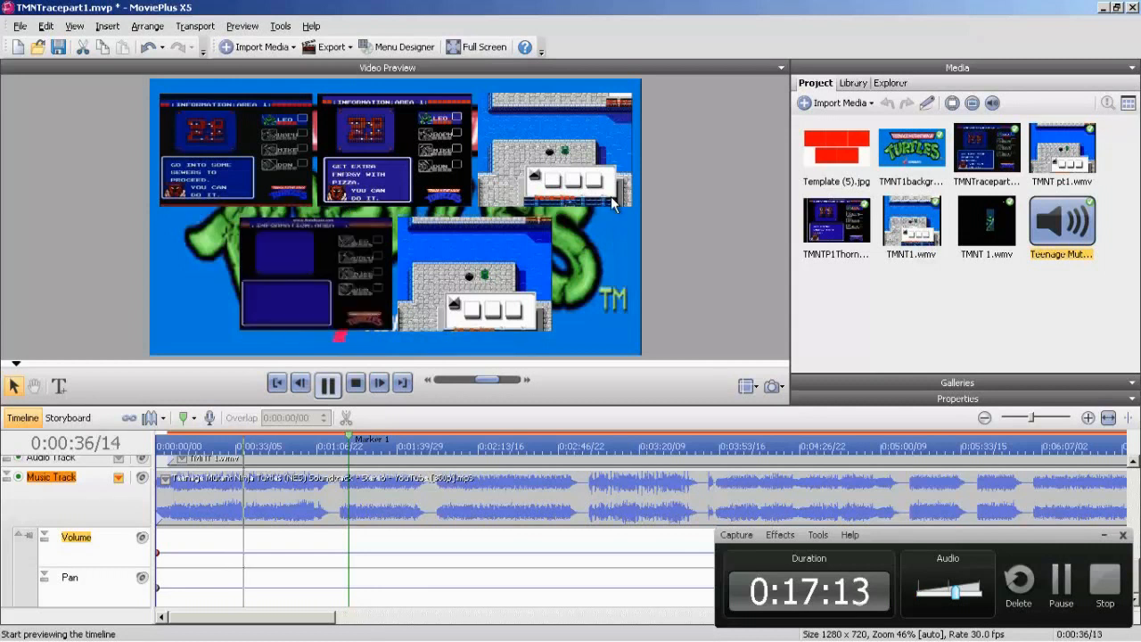
key(space)
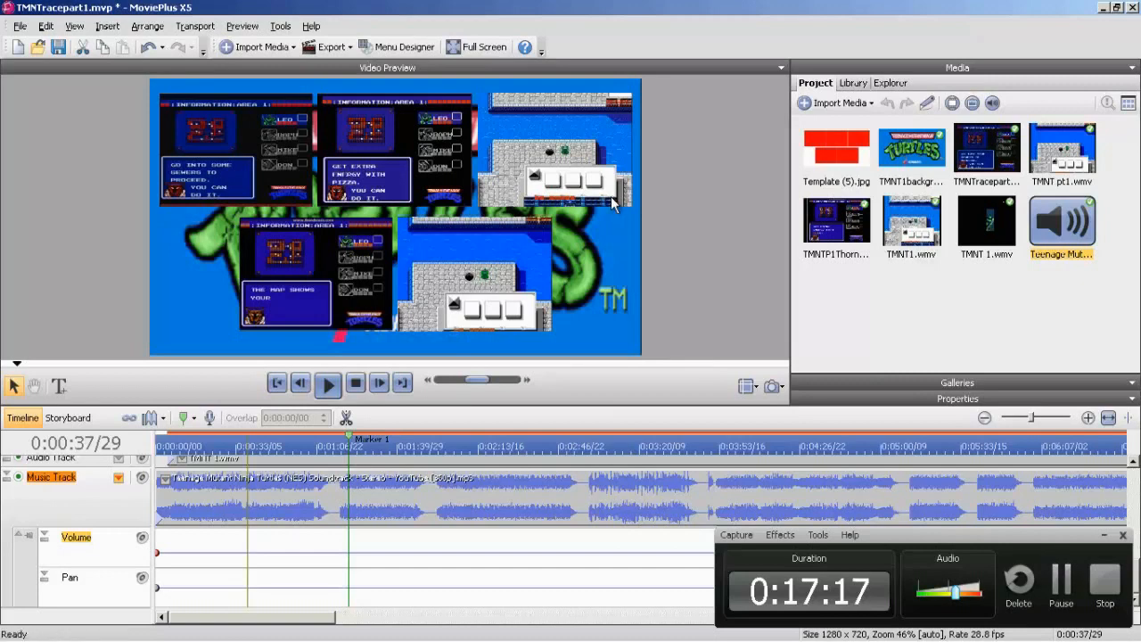
Hide the Music Track's Volume and Pan attributes.
scroll(535, 526, up, 3)
click(118, 548)
click(166, 607)
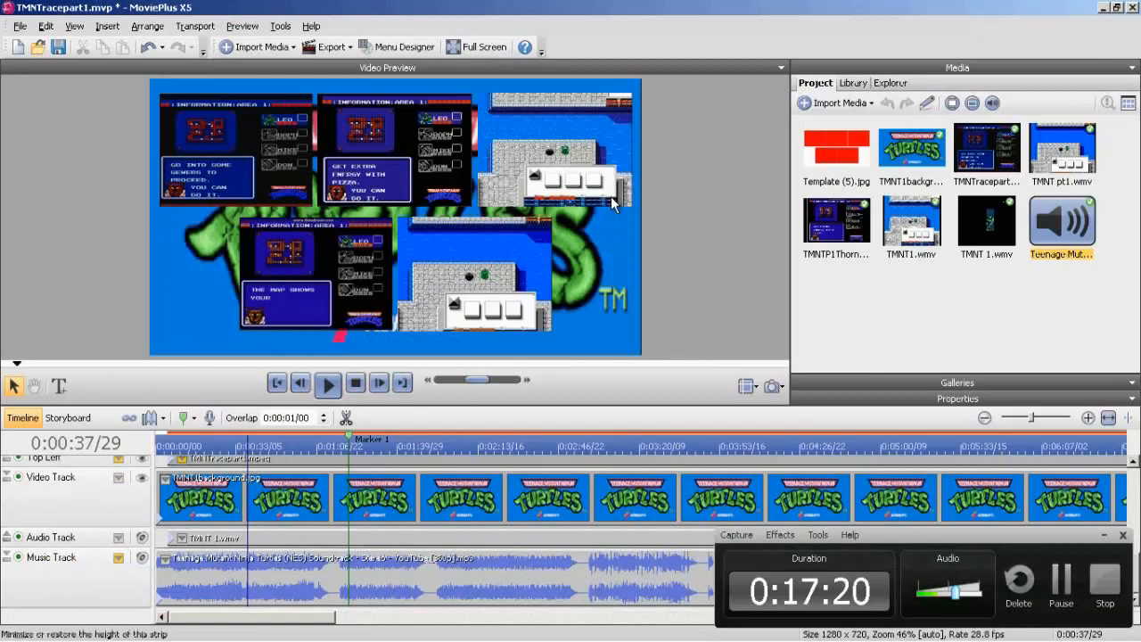
Expand the Audio Track and examine the TMNT 1.wmv waveform along the timeline for loud passages.
click(7, 537)
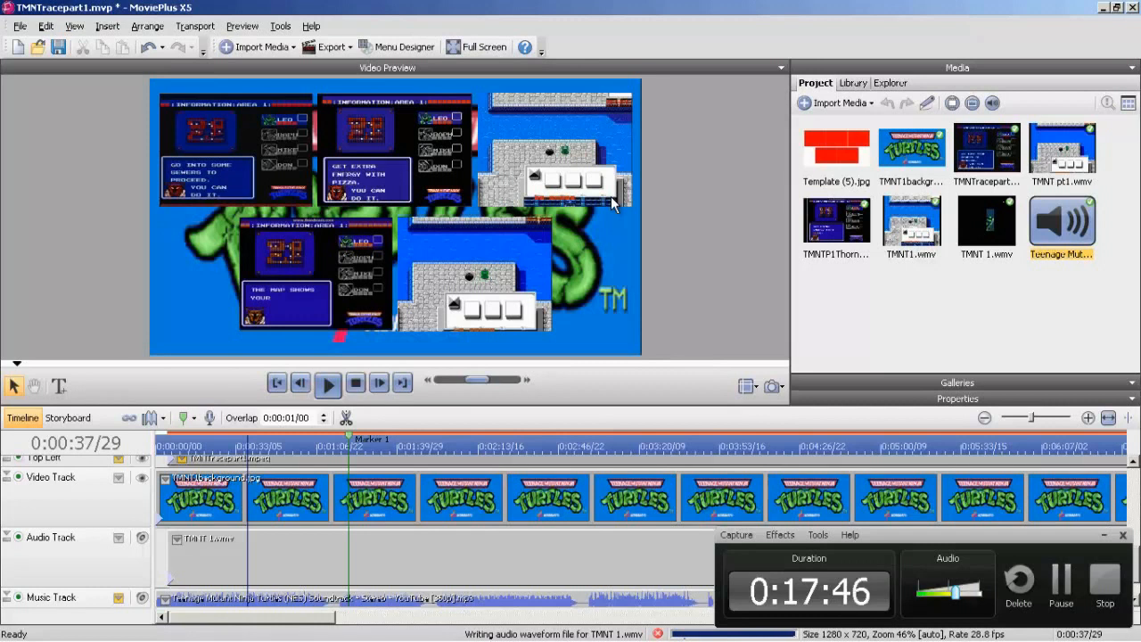
scroll(612, 203, right, 6)
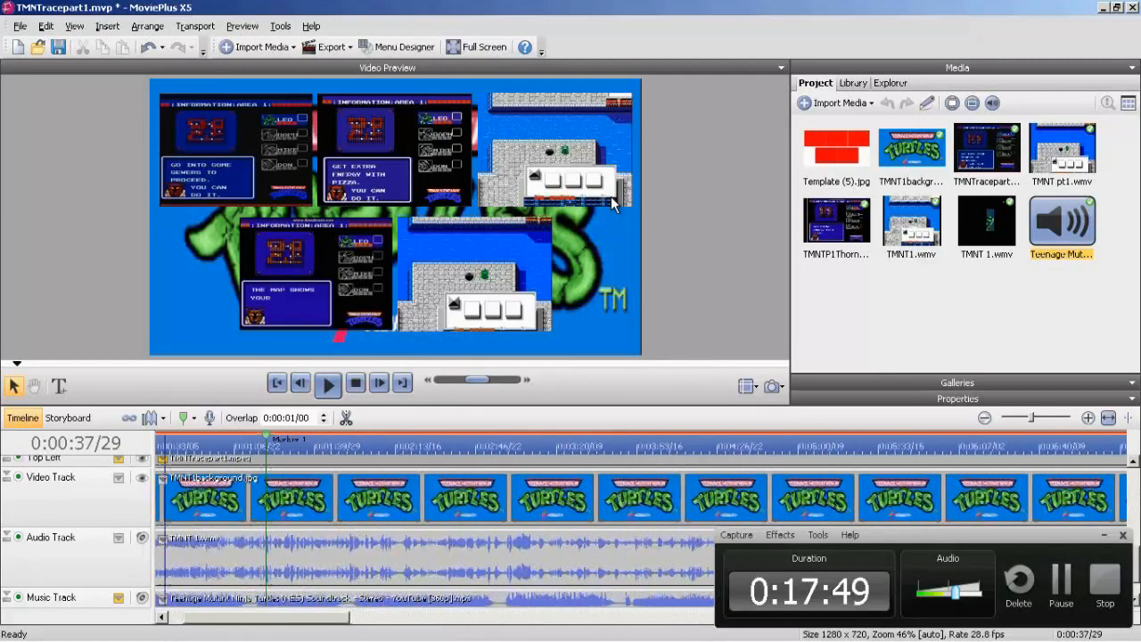
scroll(611, 203, right, 2)
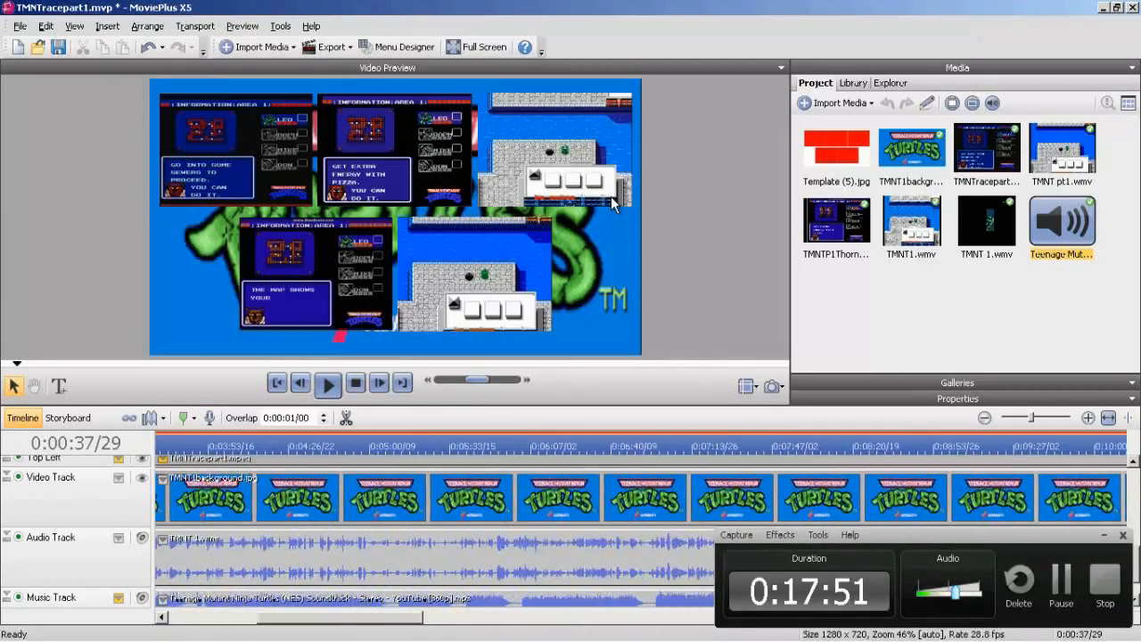
scroll(611, 203, right, 2)
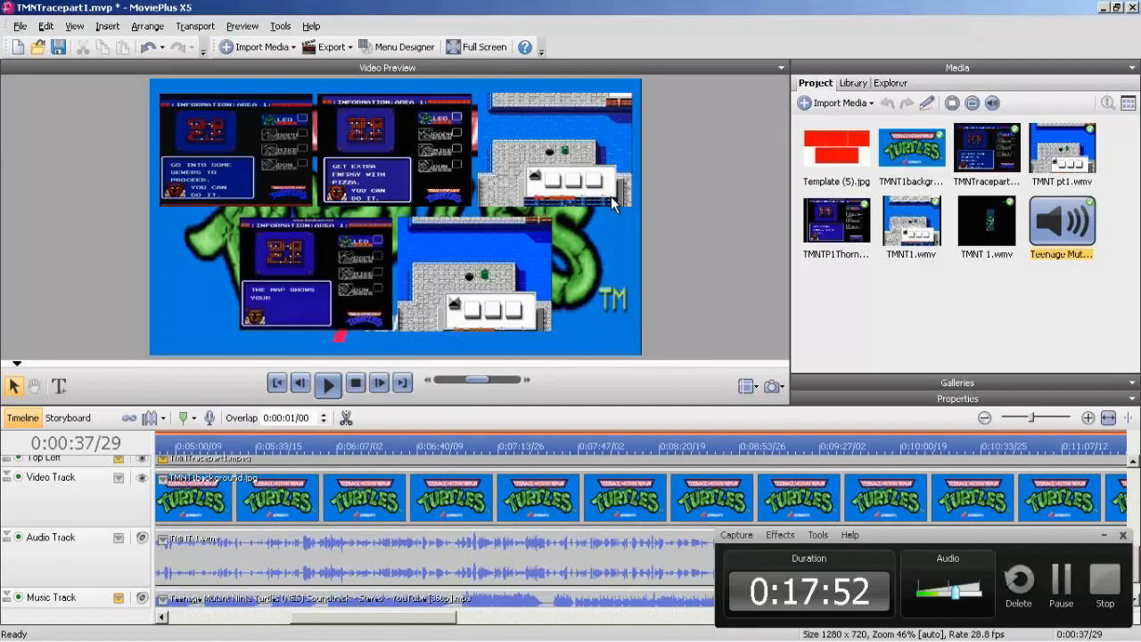
scroll(612, 203, right, 8)
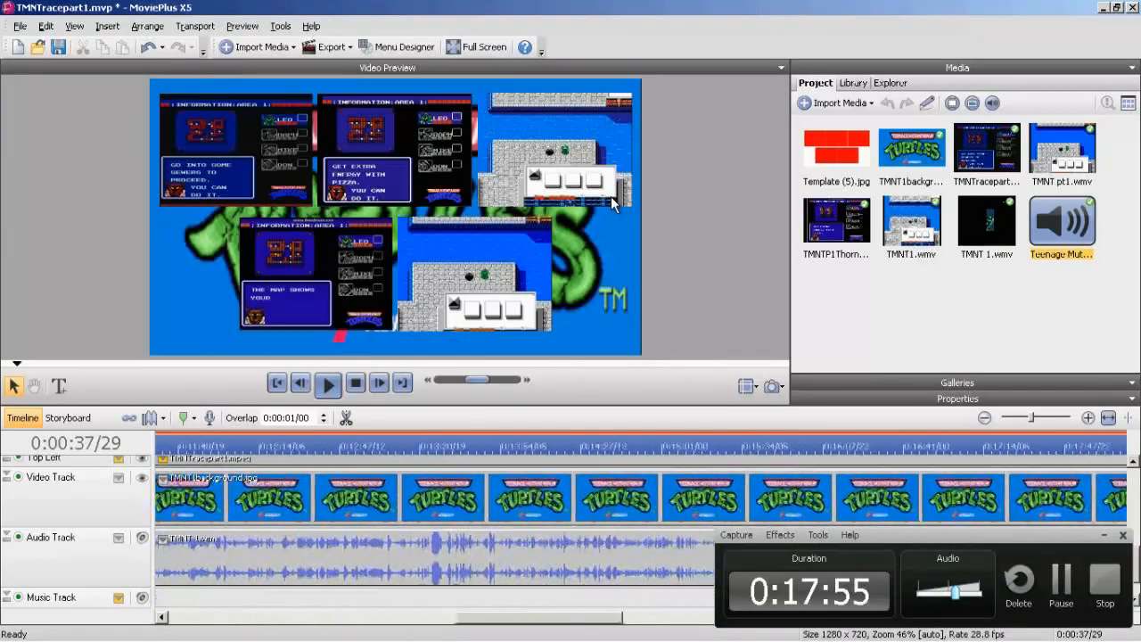
scroll(612, 203, right, 8)
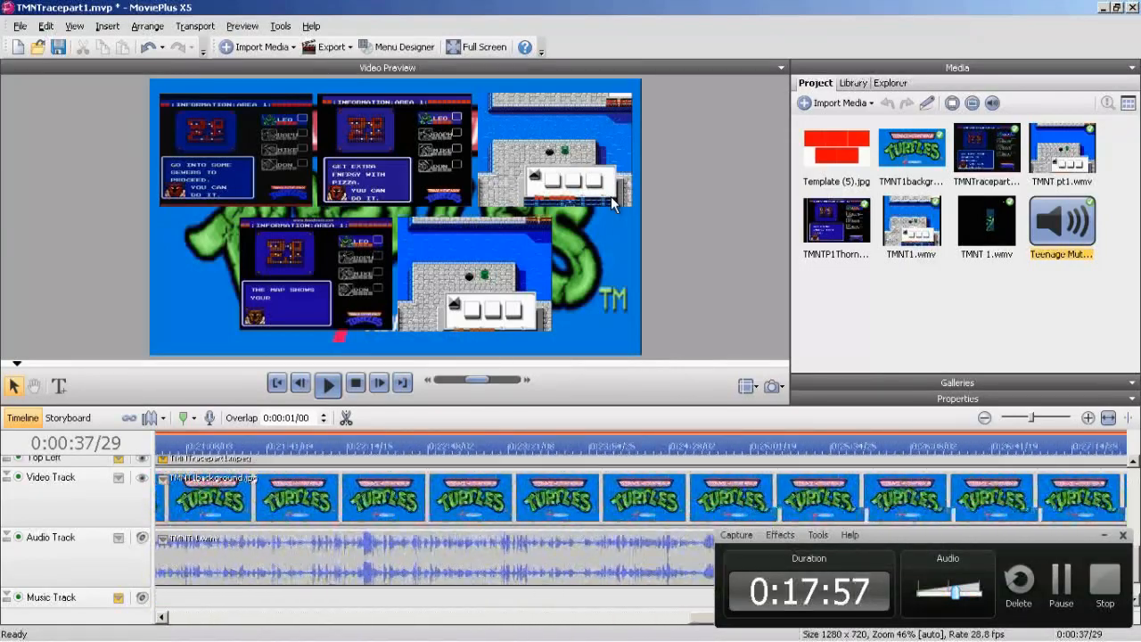
Expand the Top Left track and move the playhead to 0:30:02/00, near the end of its clip.
scroll(611, 203, up, 3)
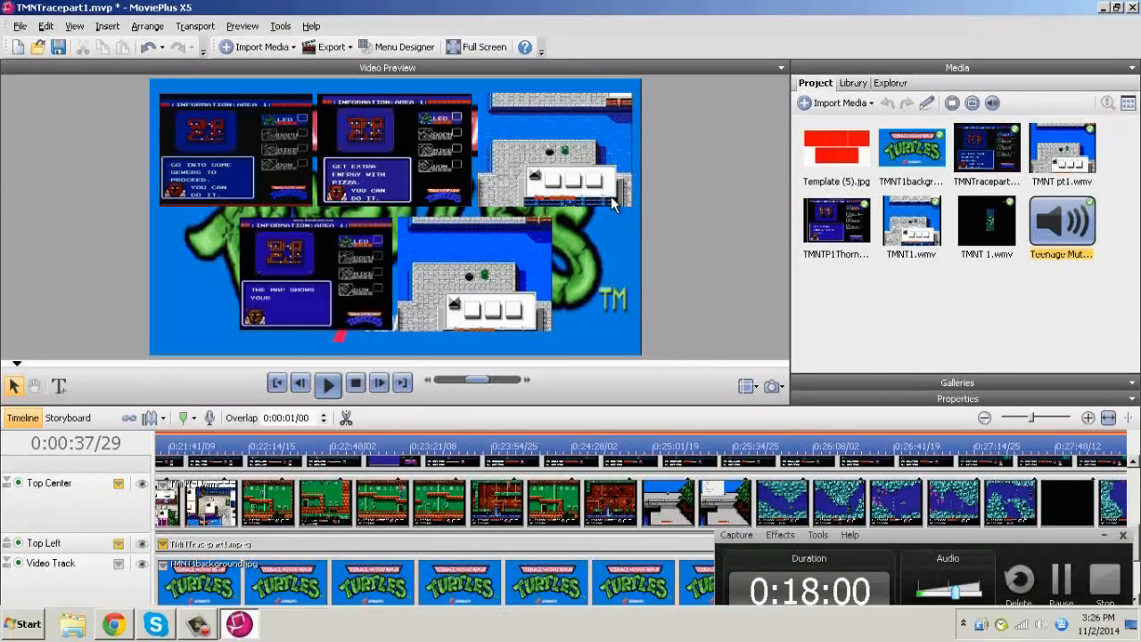
click(7, 543)
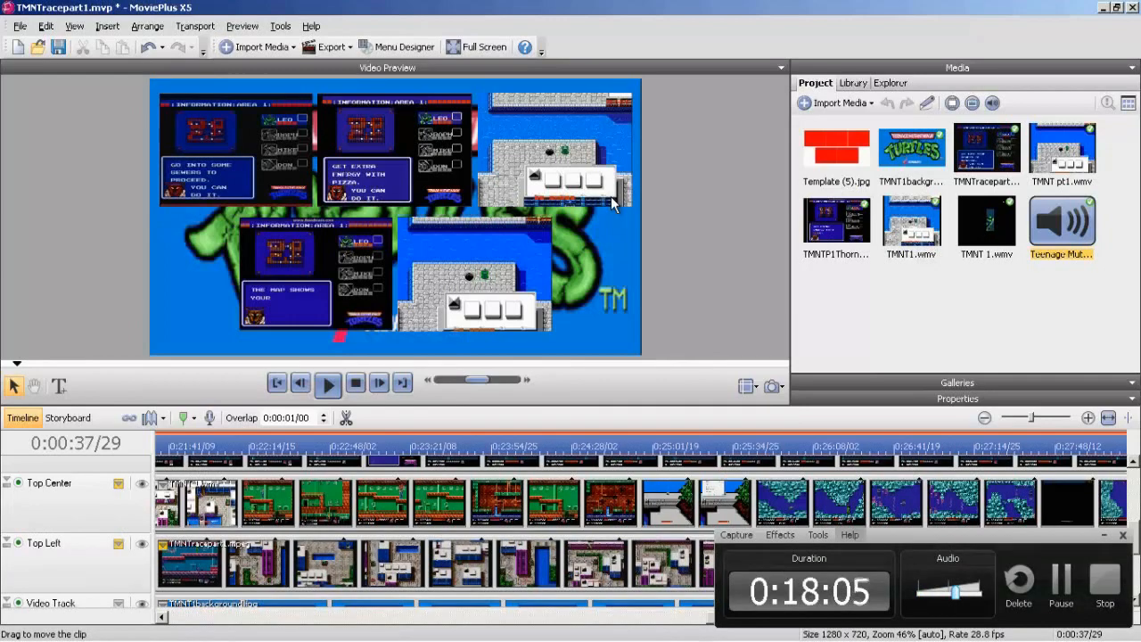
drag(944, 535, 925, 472)
drag(793, 617, 920, 616)
mouse_move(963, 470)
mouse_down()
mouse_move(716, 572)
mouse_move(793, 570)
mouse_up()
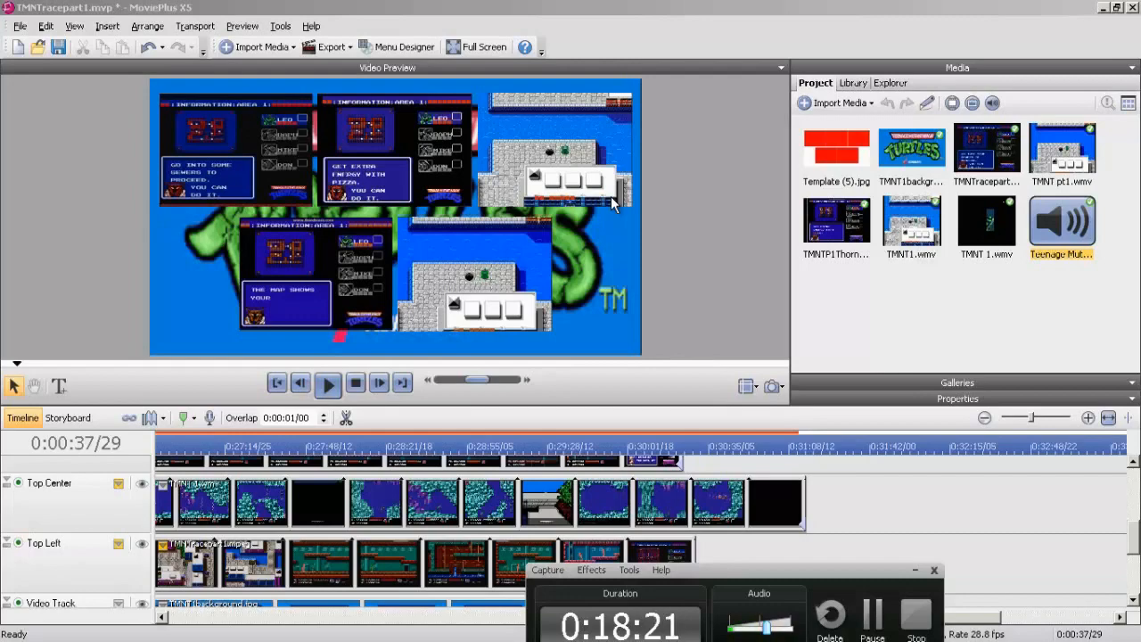
click(611, 203)
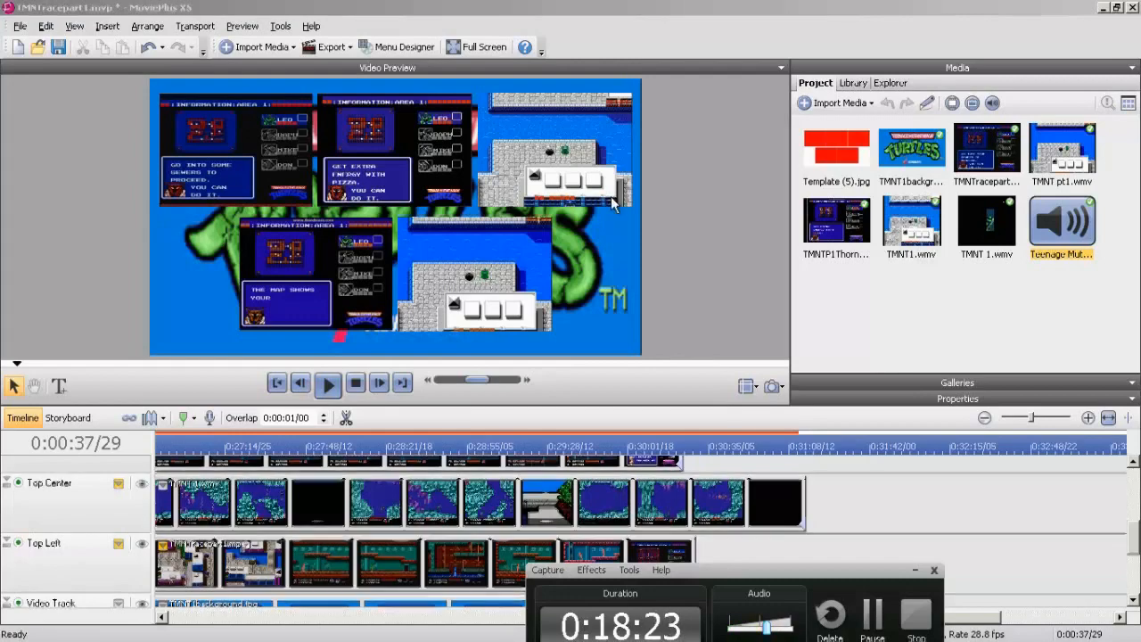
scroll(611, 203, down, 5)
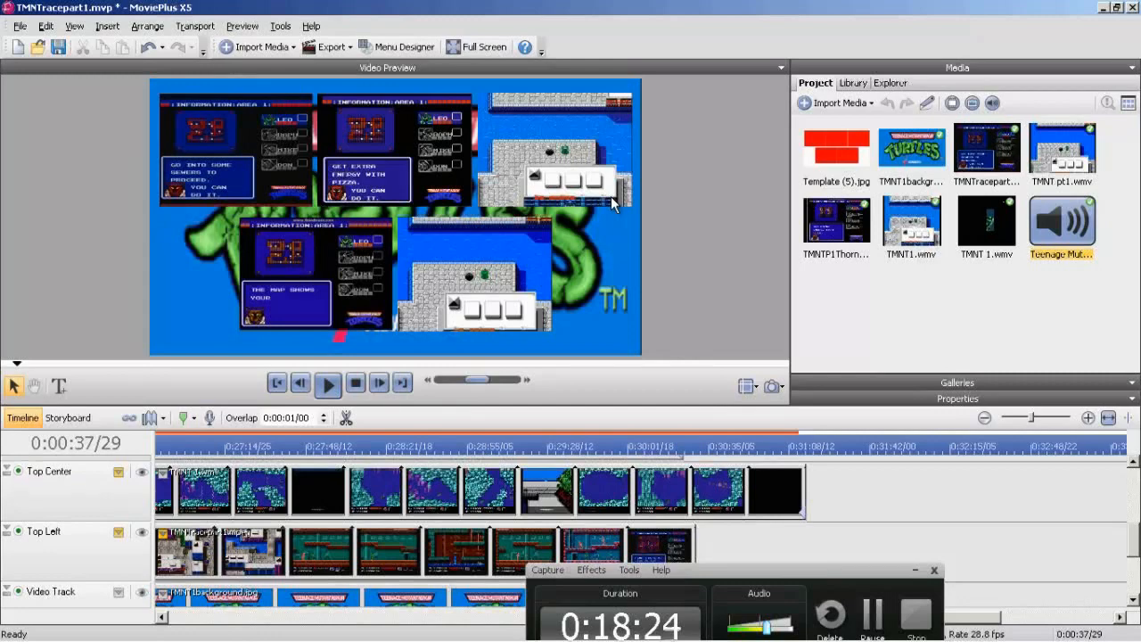
click(628, 446)
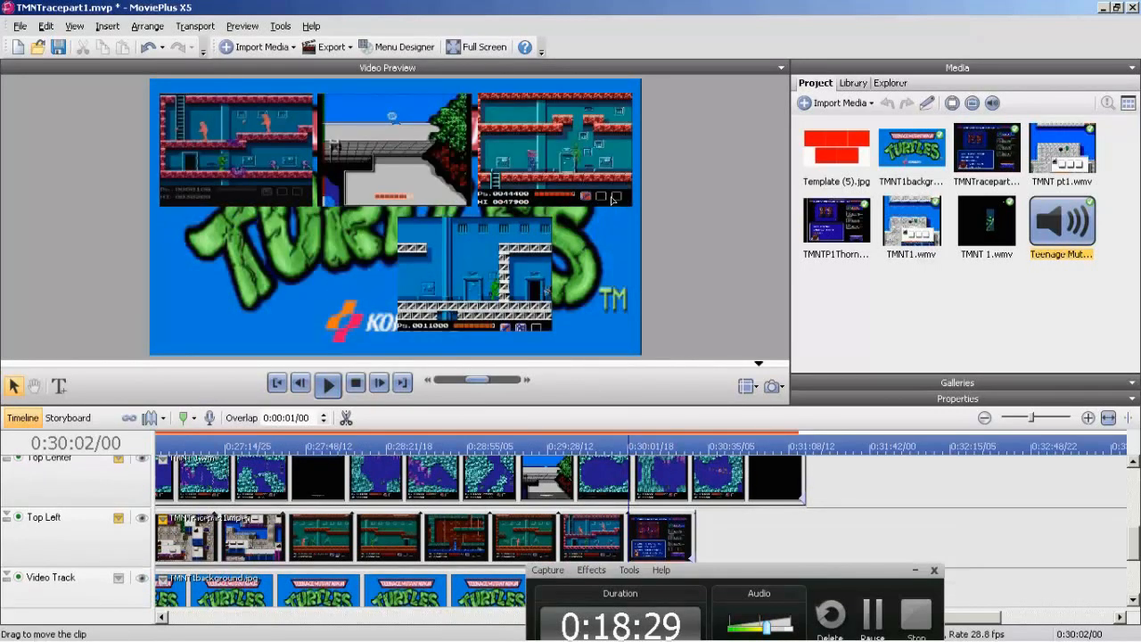
Extend the text clip on the Labels track so it ends with the Bottom Right racer's clip.
scroll(611, 203, up, 5)
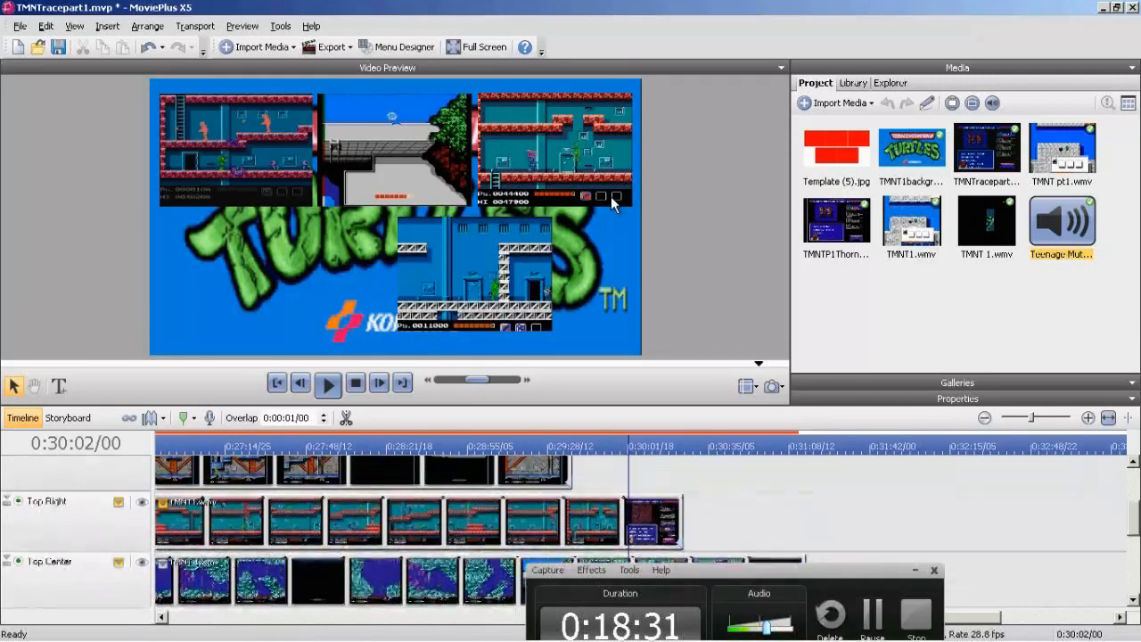
scroll(611, 203, down, 4)
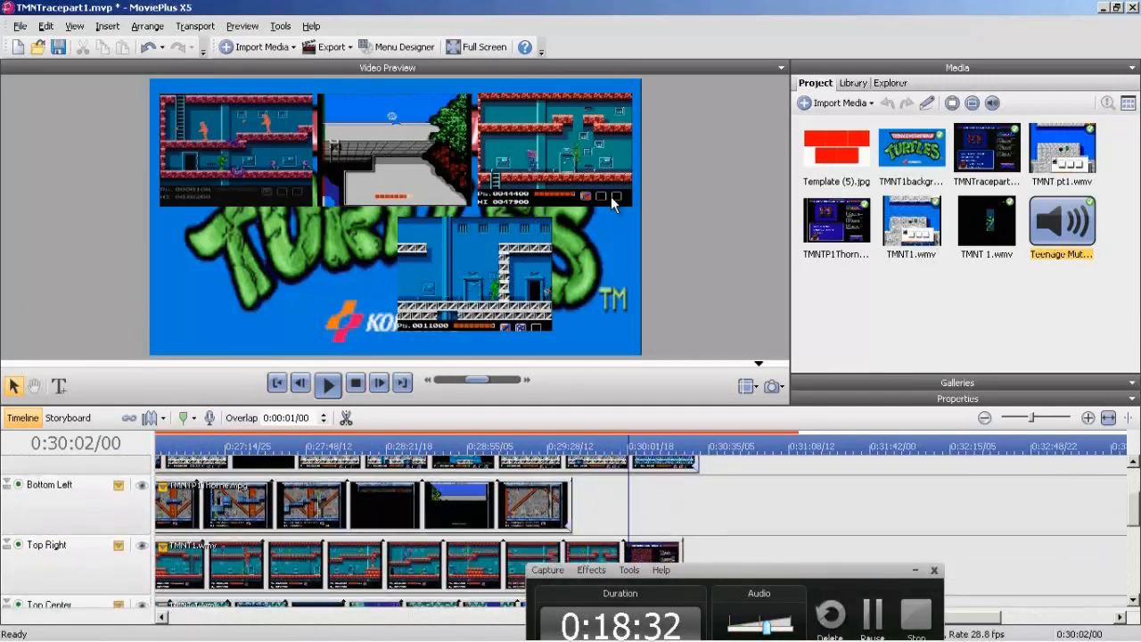
scroll(611, 203, up, 5)
scroll(611, 203, down, 3)
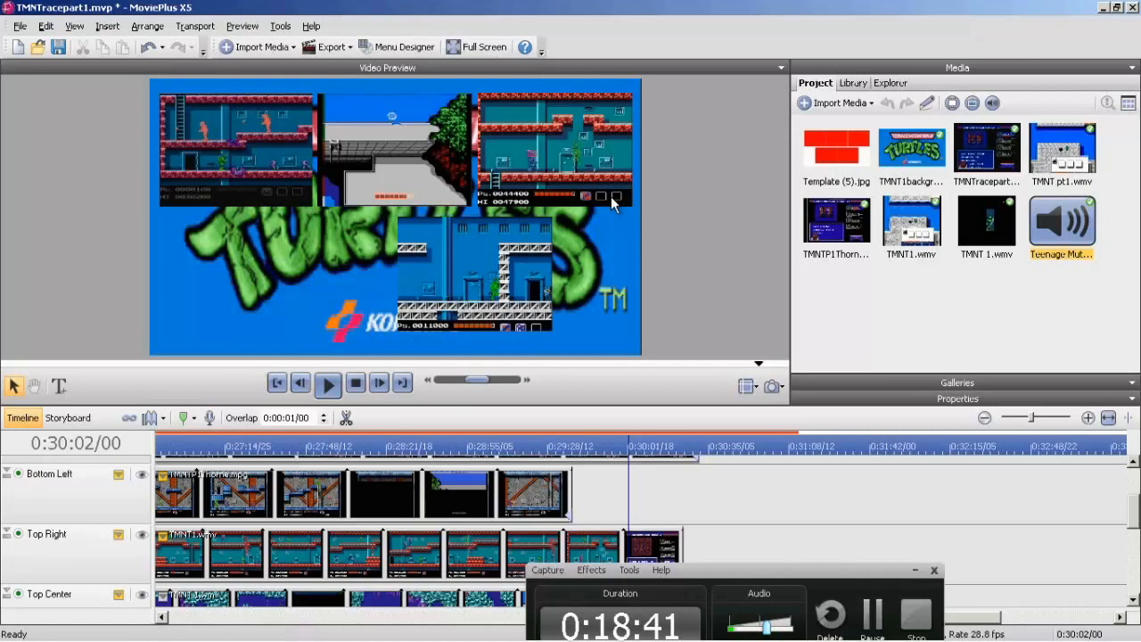
scroll(611, 203, up, 3)
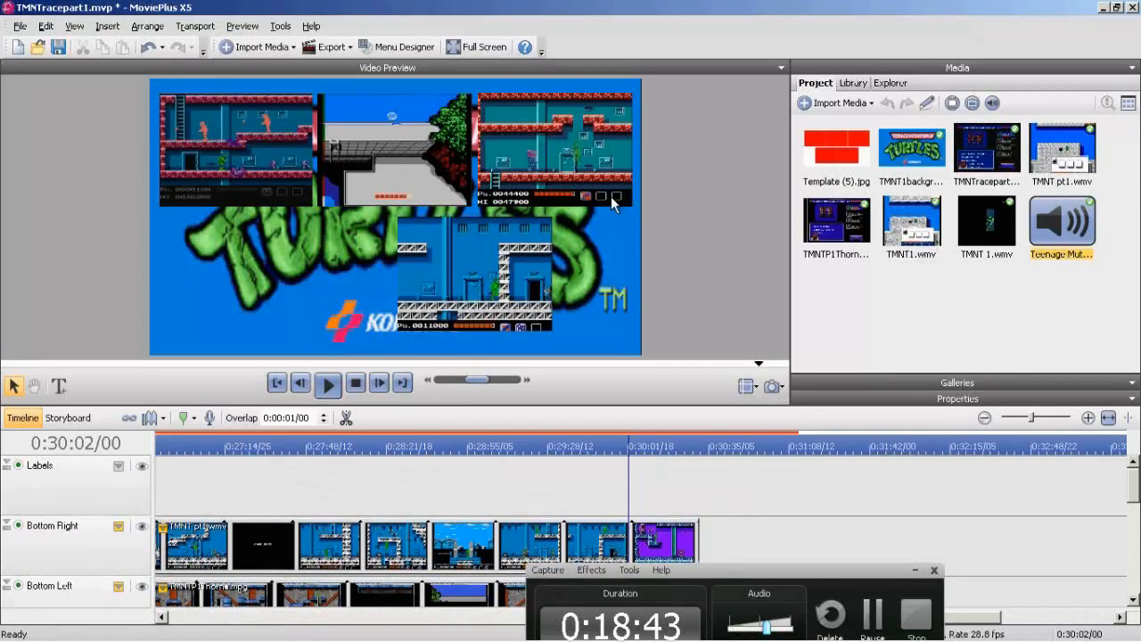
click(983, 417)
click(984, 417)
click(984, 417)
click(984, 417)
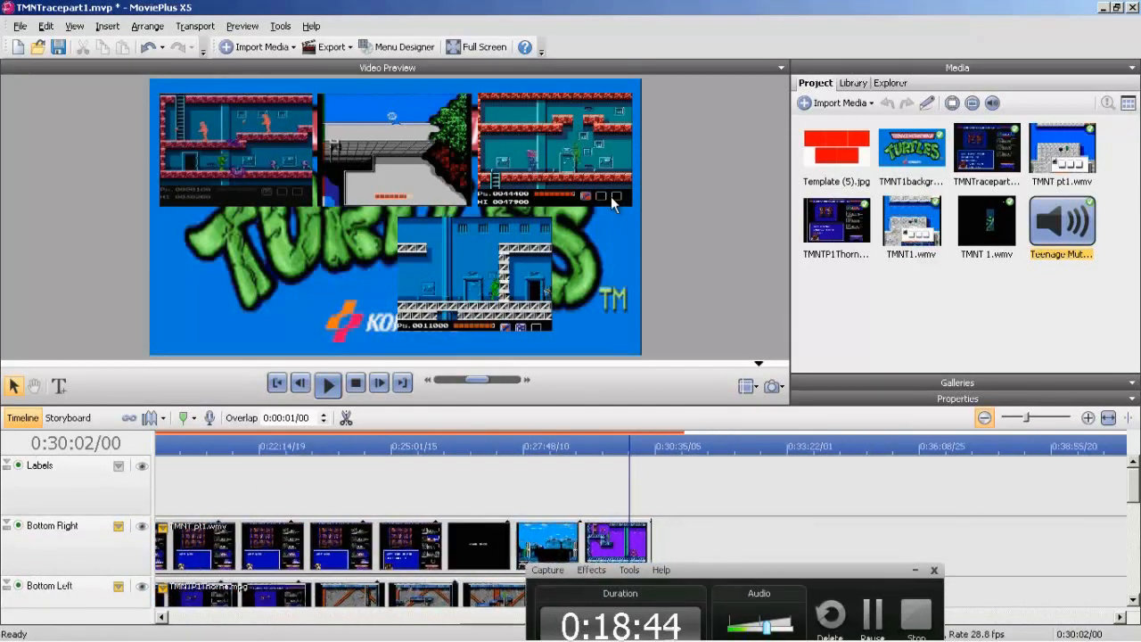
click(984, 417)
click(984, 417)
drag(167, 485, 893, 486)
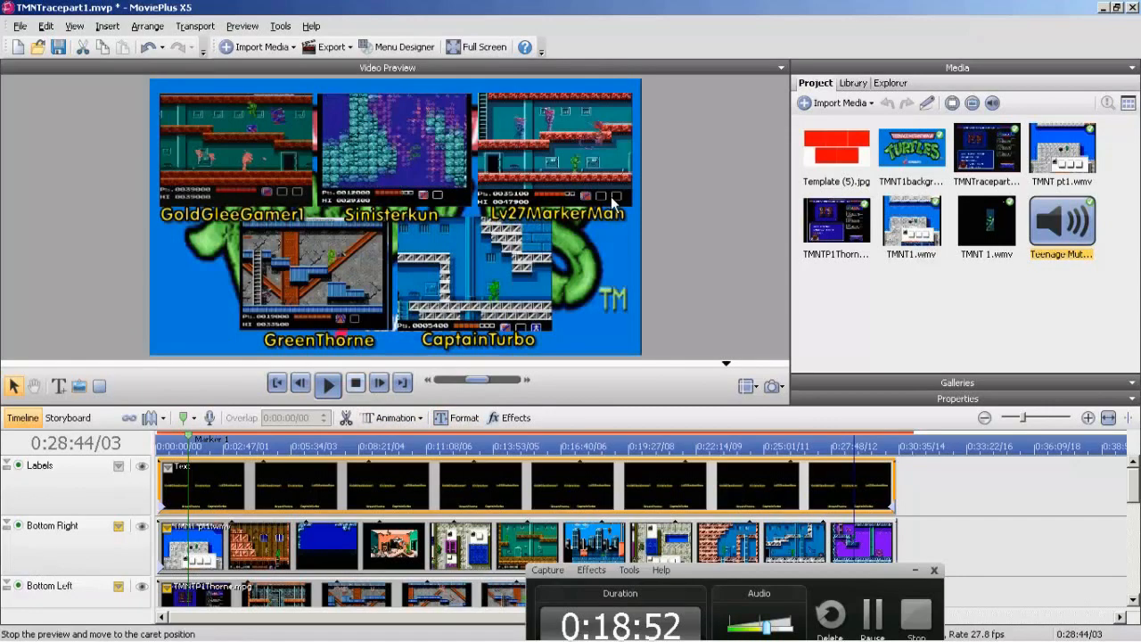
Play the project from 0:28:44/03 and look over the ends of the racer, background and audio tracks.
click(327, 384)
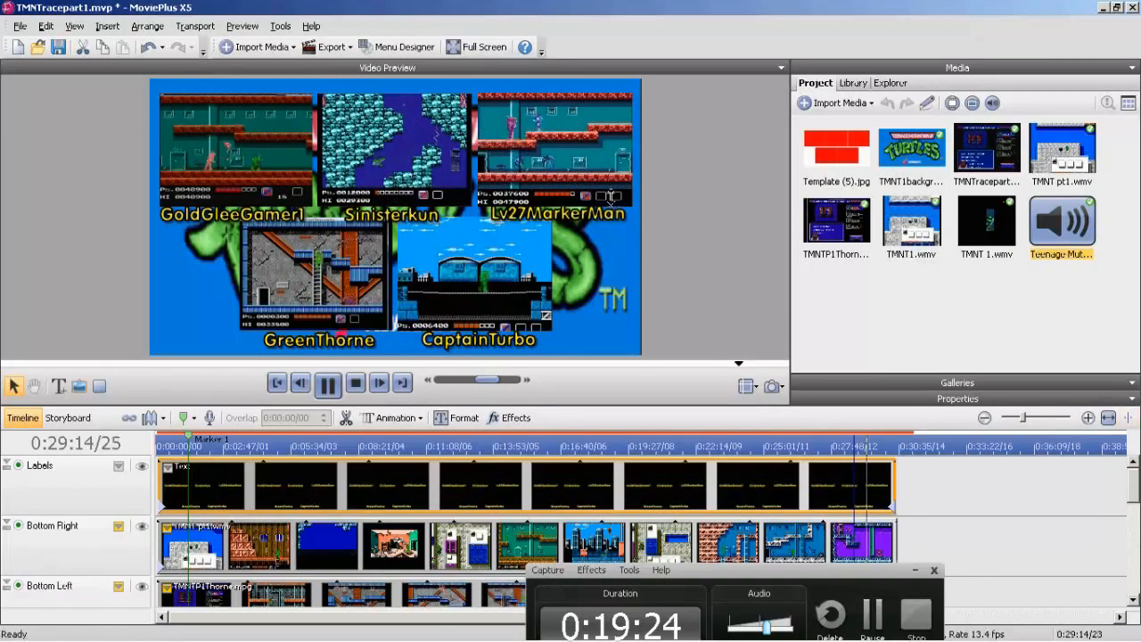
scroll(612, 203, down, 8)
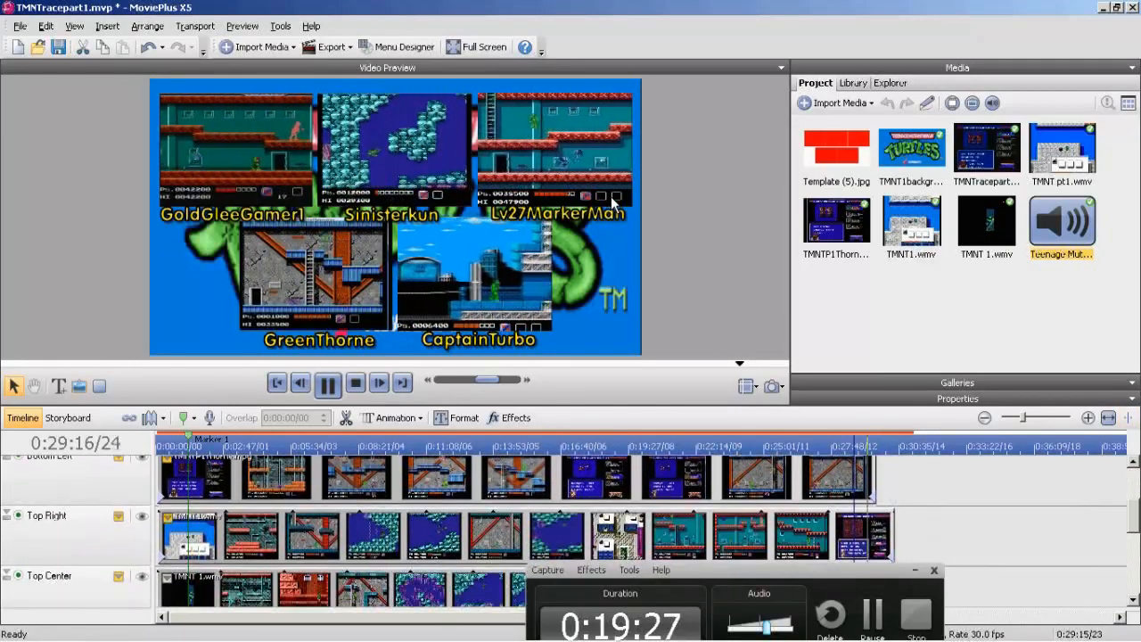
scroll(612, 203, down, 6)
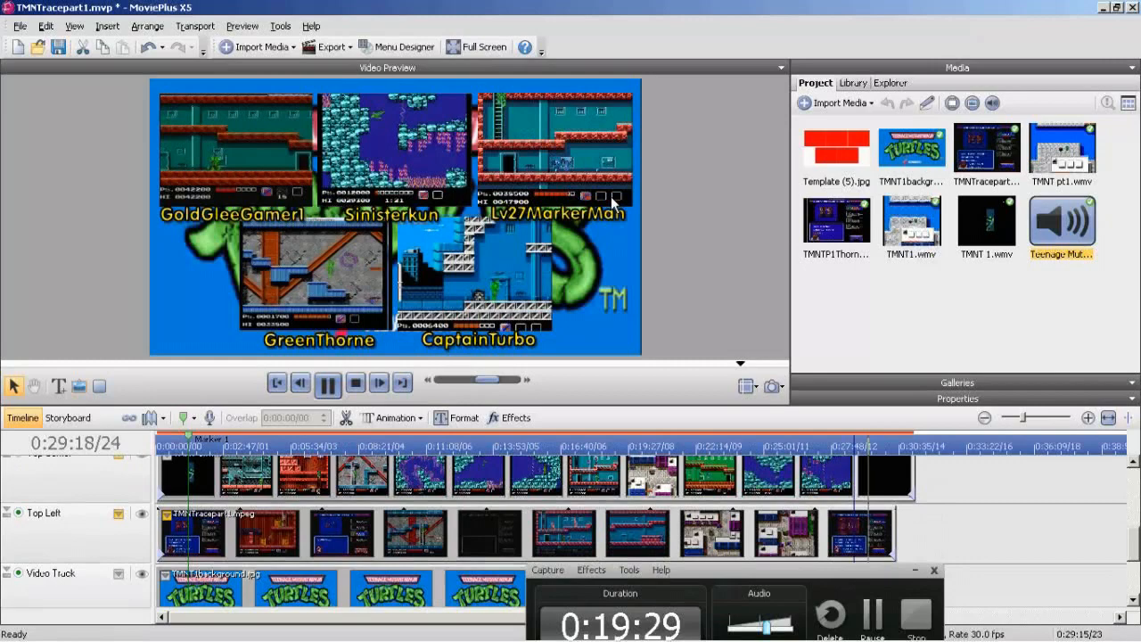
scroll(612, 203, down, 3)
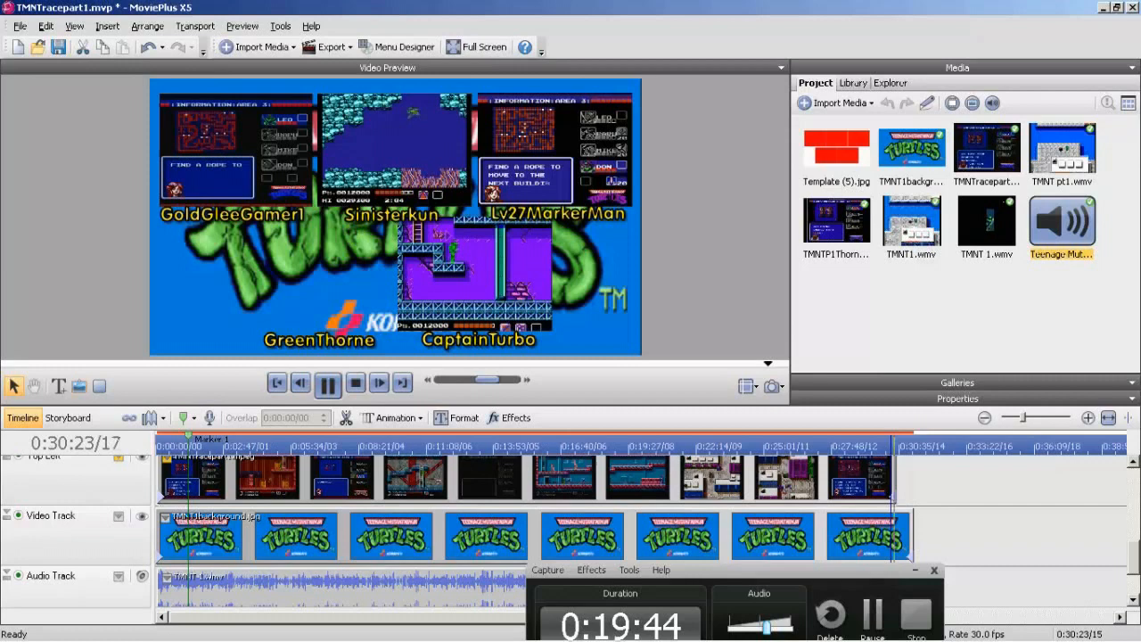
Preview the race at several points between about 0:26:01 and 0:30:11 to compare the racers' progress.
click(658, 363)
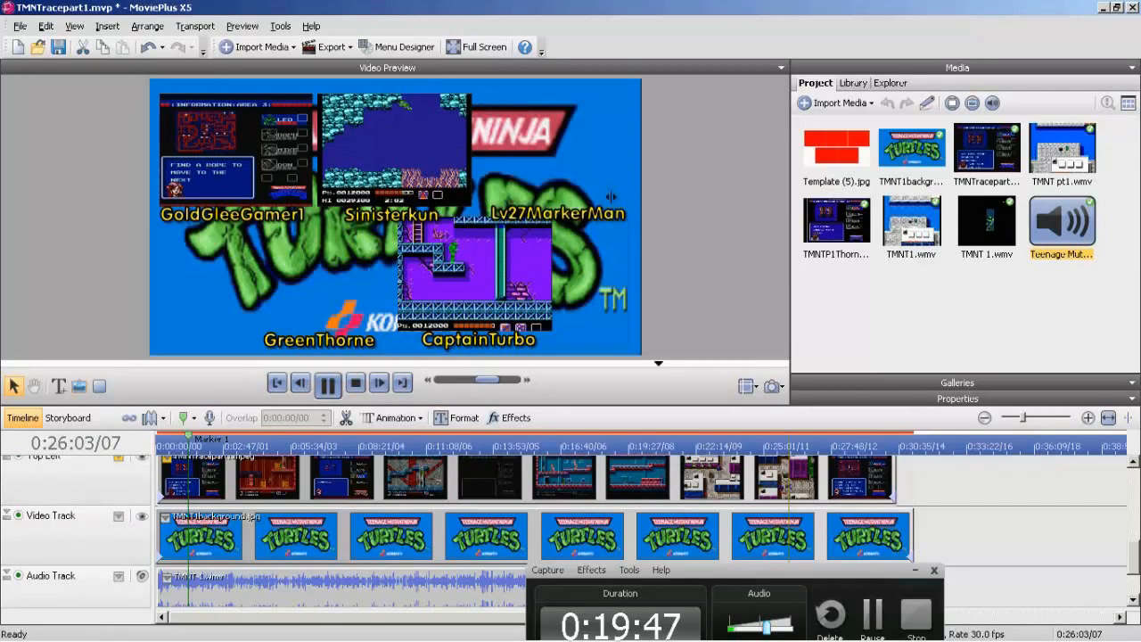
click(835, 446)
click(844, 446)
click(842, 446)
click(787, 446)
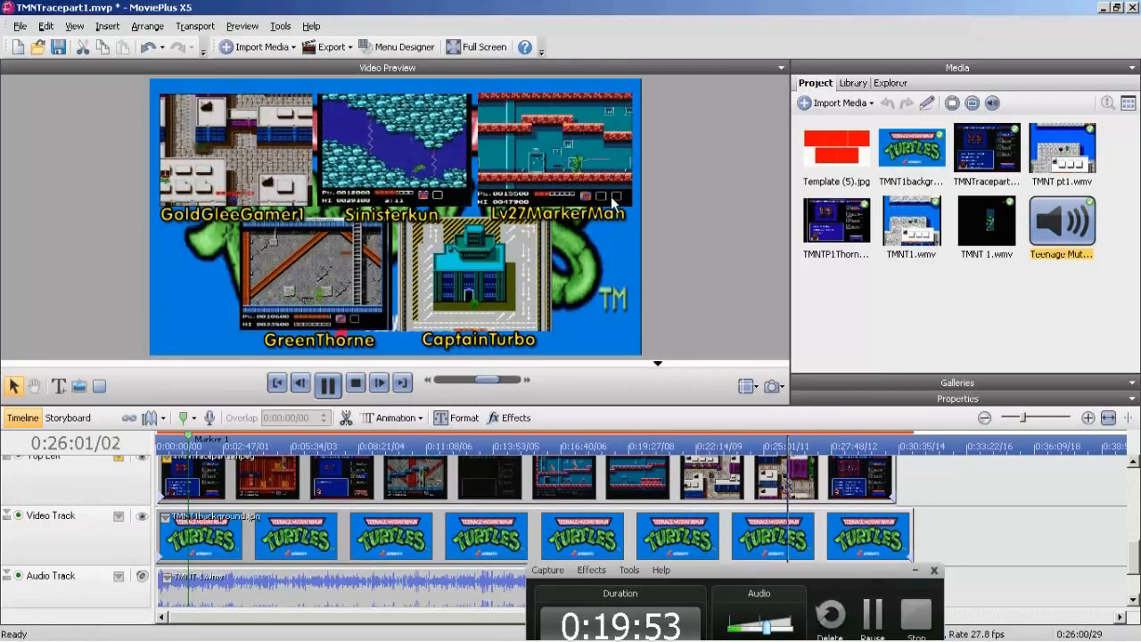
scroll(614, 203, up, 5)
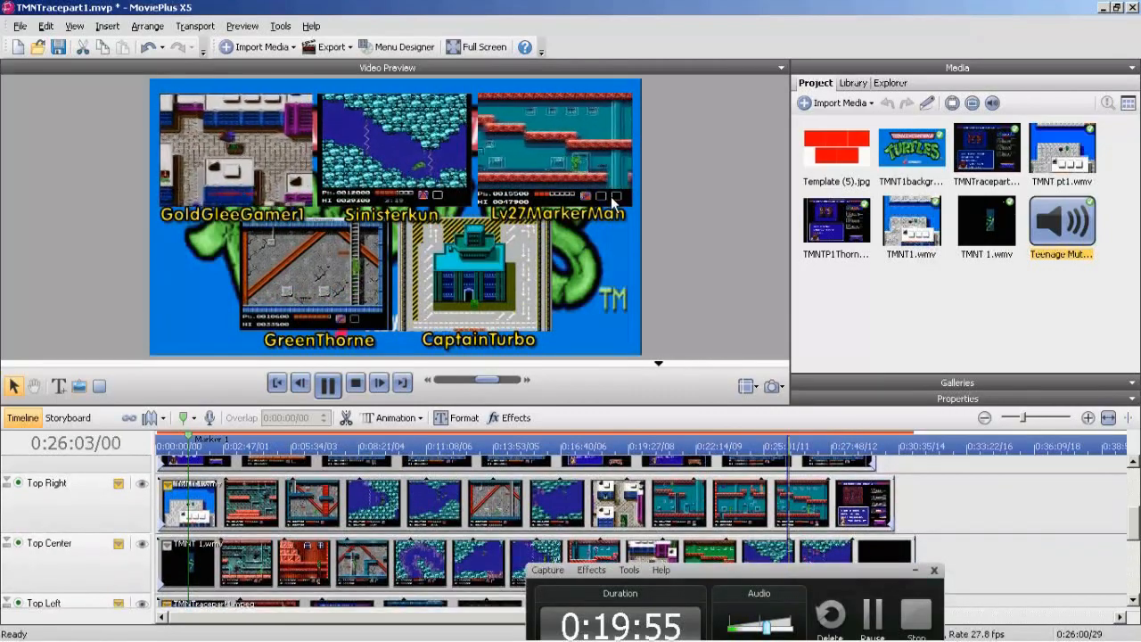
click(628, 446)
drag(628, 445, 888, 445)
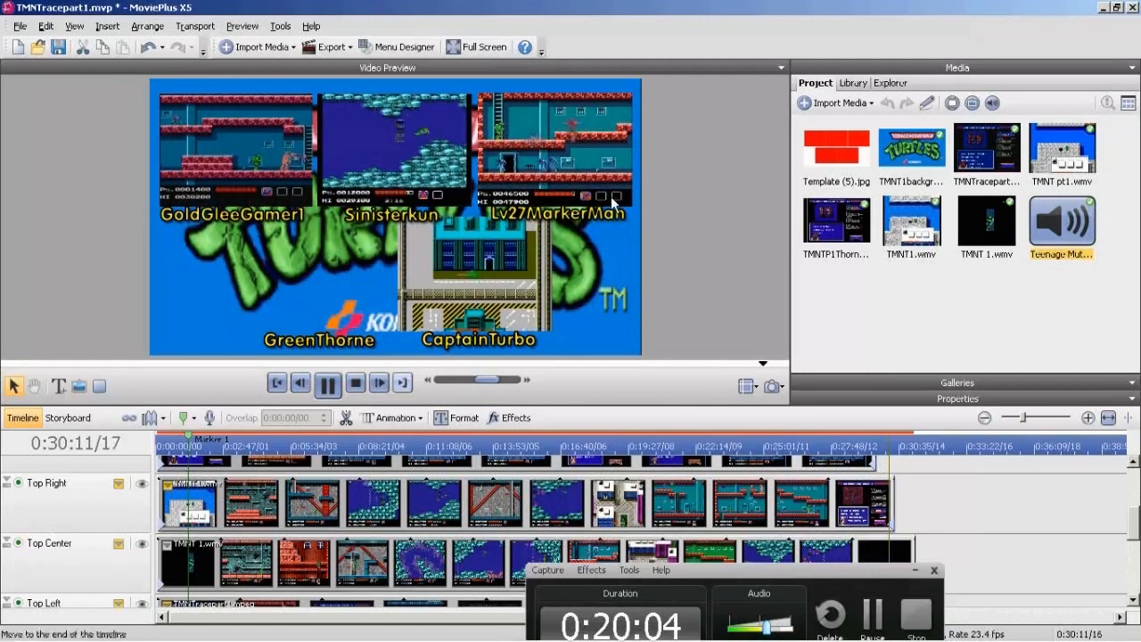
Play on to 0:30:29/00, split the TMNT 1.wmv audio clip there and delete the leftover end piece.
scroll(624, 525, down, 5)
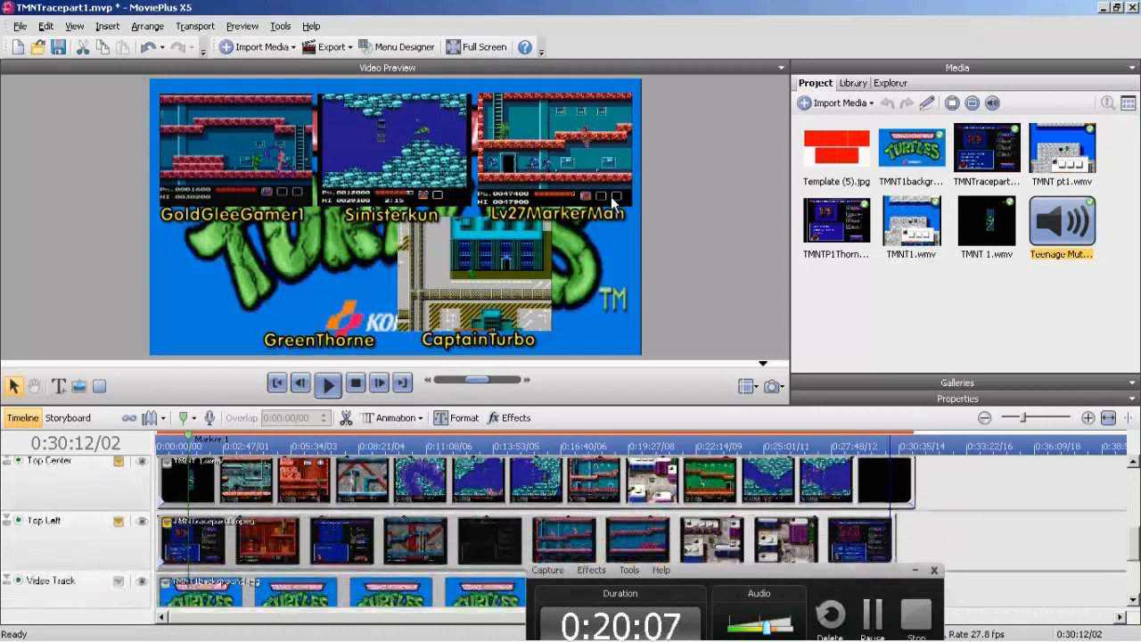
key(space)
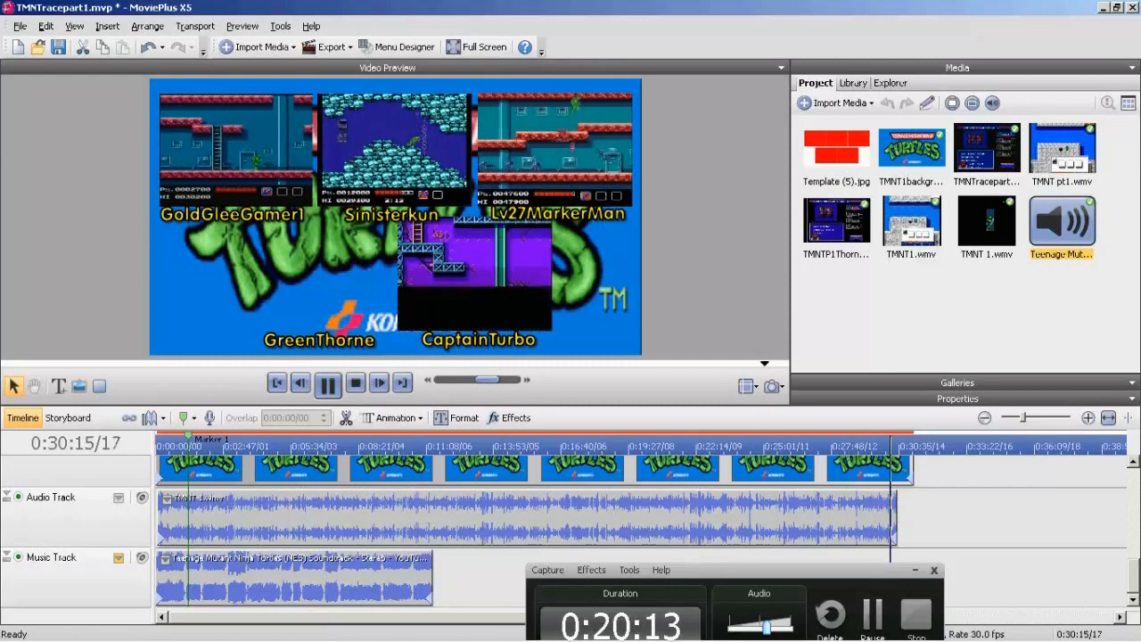
click(1087, 417)
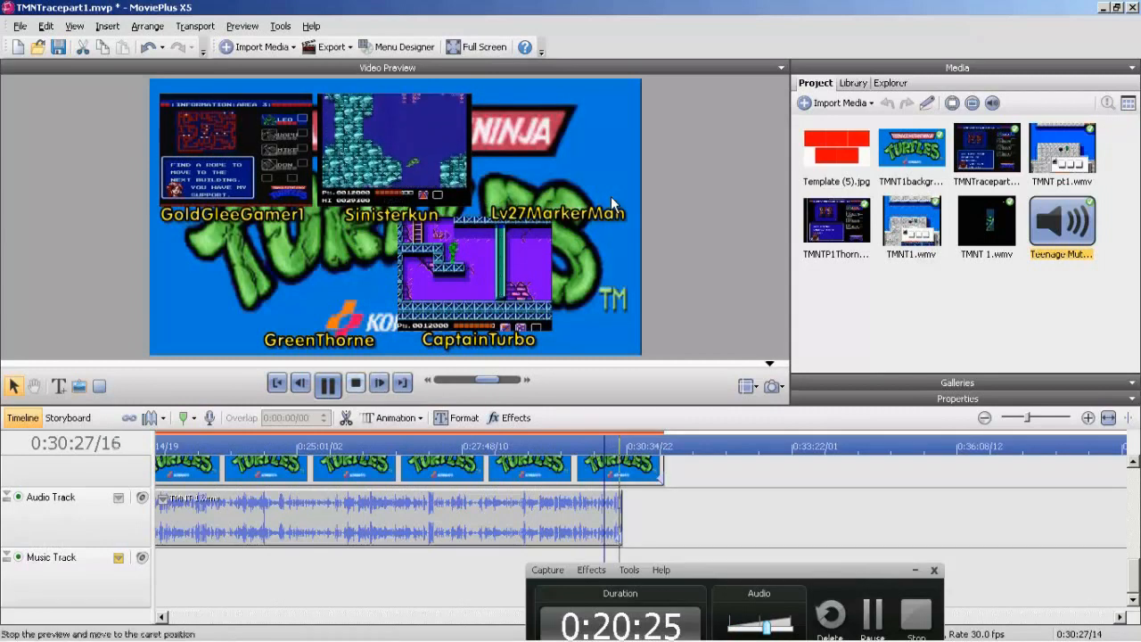
click(328, 385)
click(300, 383)
click(300, 383)
click(301, 383)
click(401, 519)
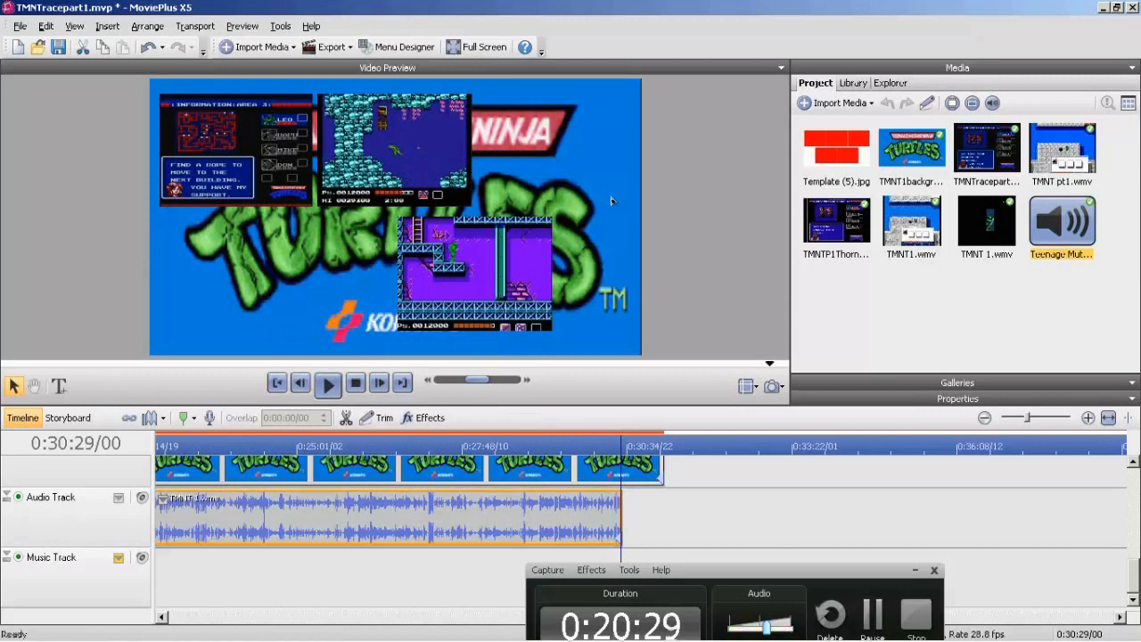
click(346, 417)
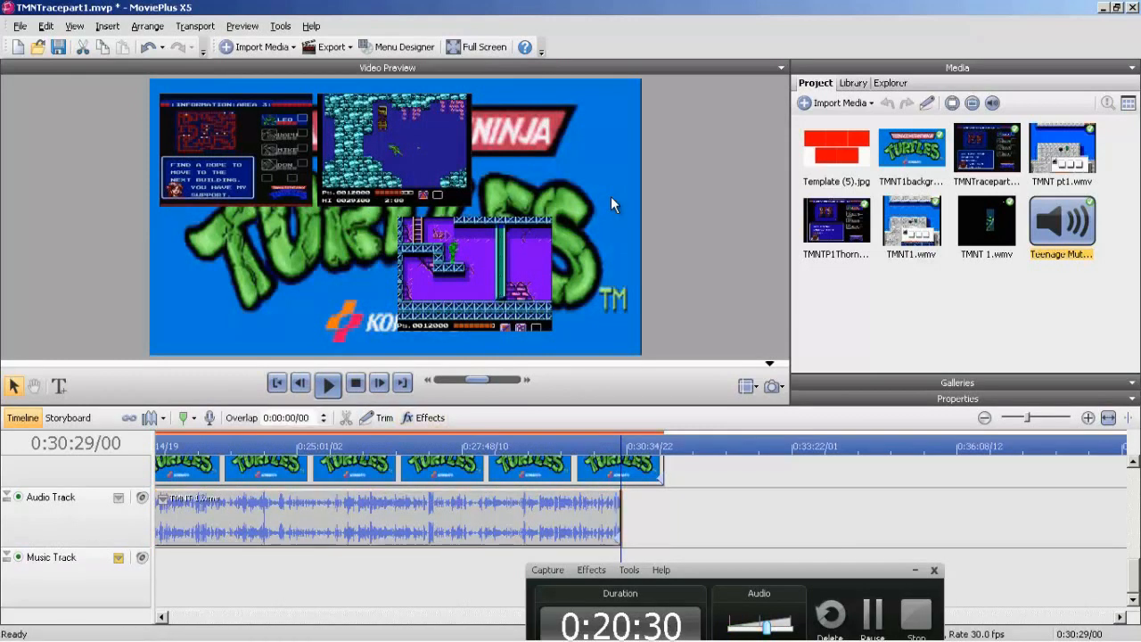
key(Delete)
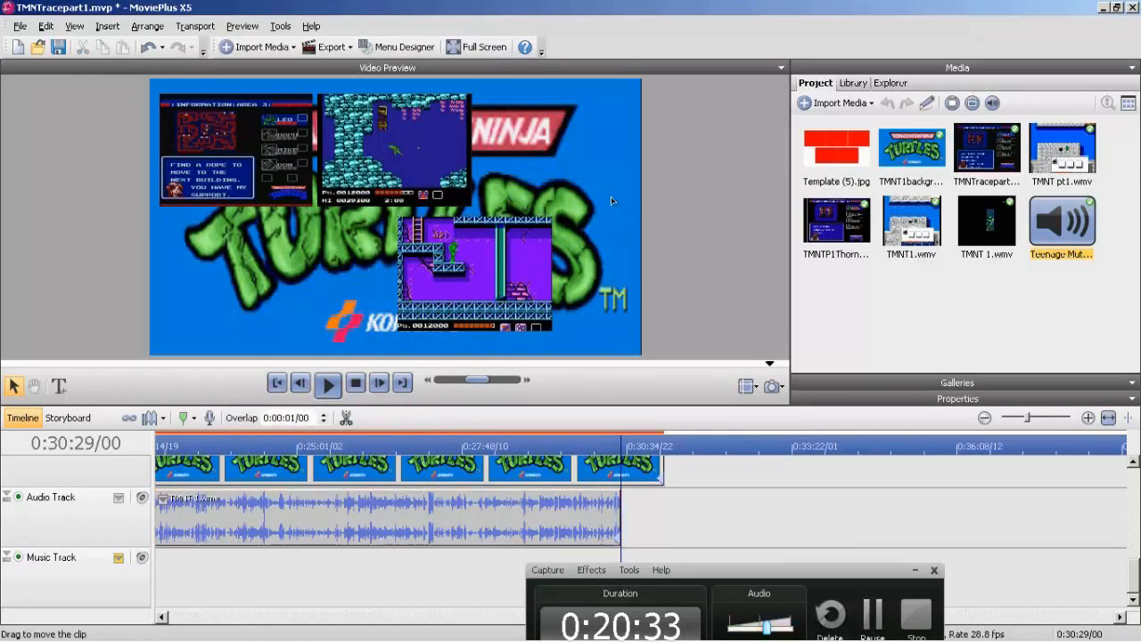
Split the background image and the Top Center clip at 0:30:29/00 and delete their excess end pieces.
click(615, 469)
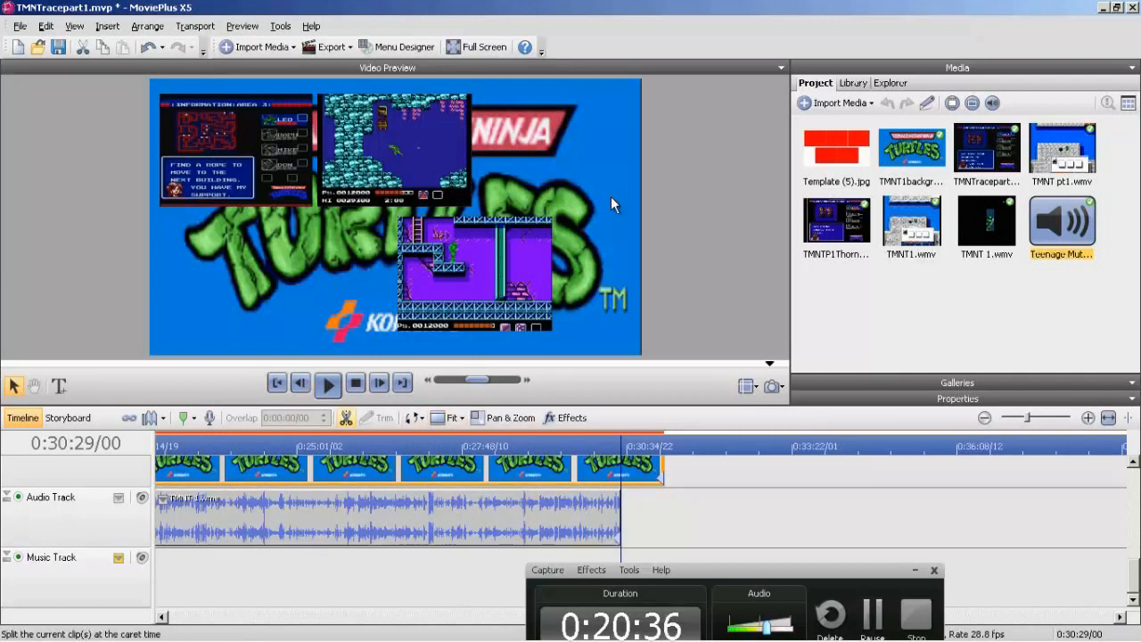
key(Delete)
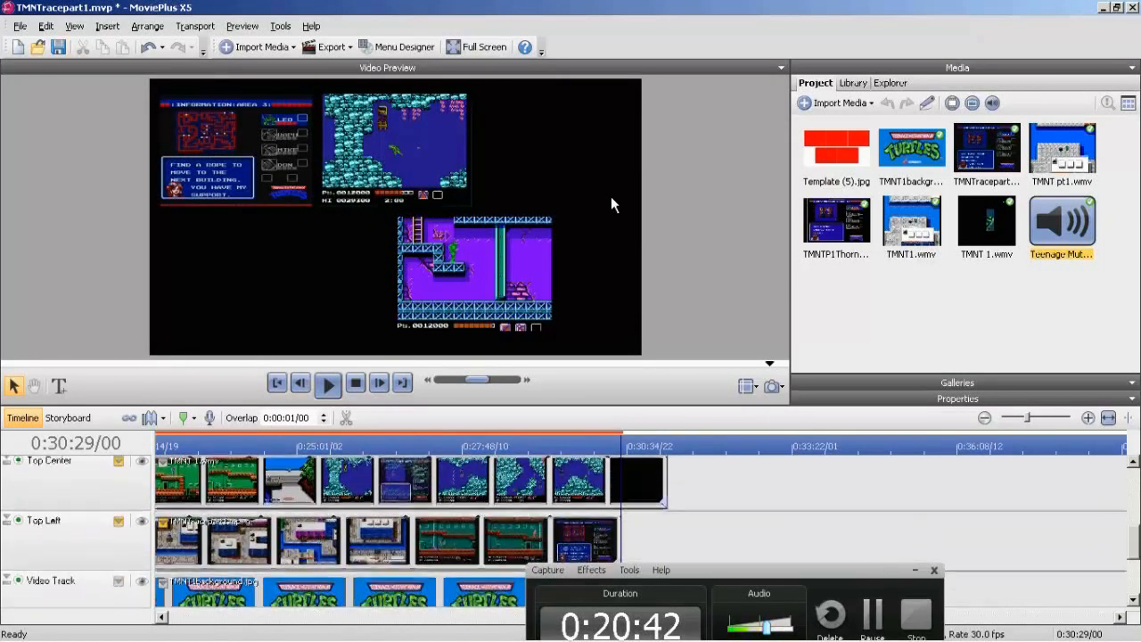
click(535, 481)
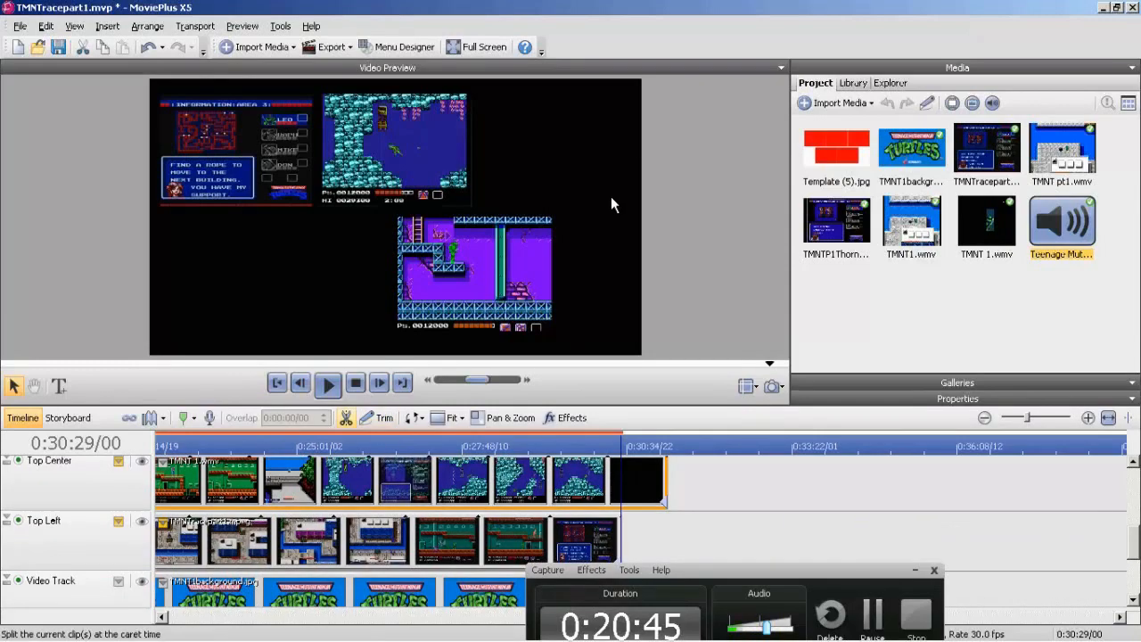
click(345, 418)
key(Delete)
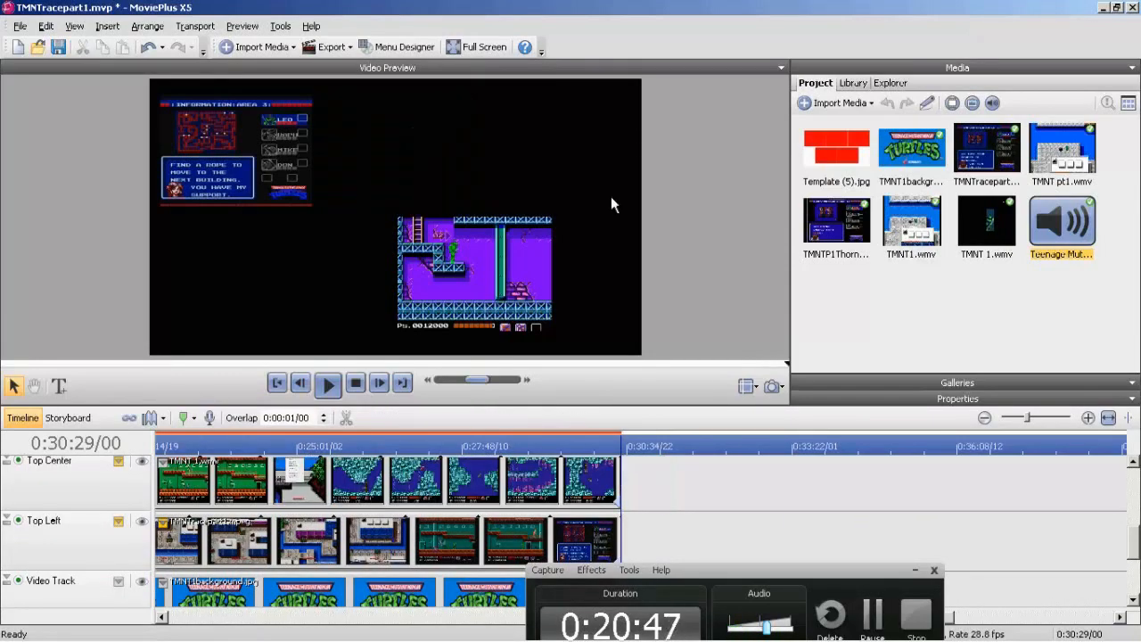
Split the Bottom Right clip at 0:30:29/00 and delete the piece after the cut.
scroll(535, 516, up, 3)
click(535, 484)
click(346, 418)
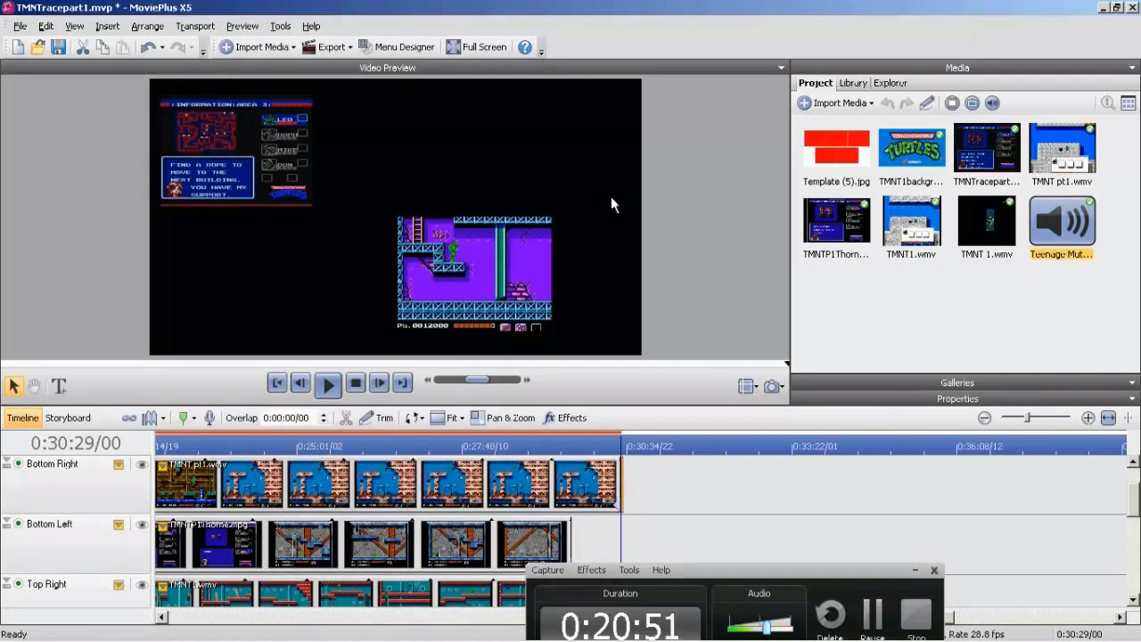
key(Delete)
scroll(611, 204, up, 2)
scroll(611, 204, down, 6)
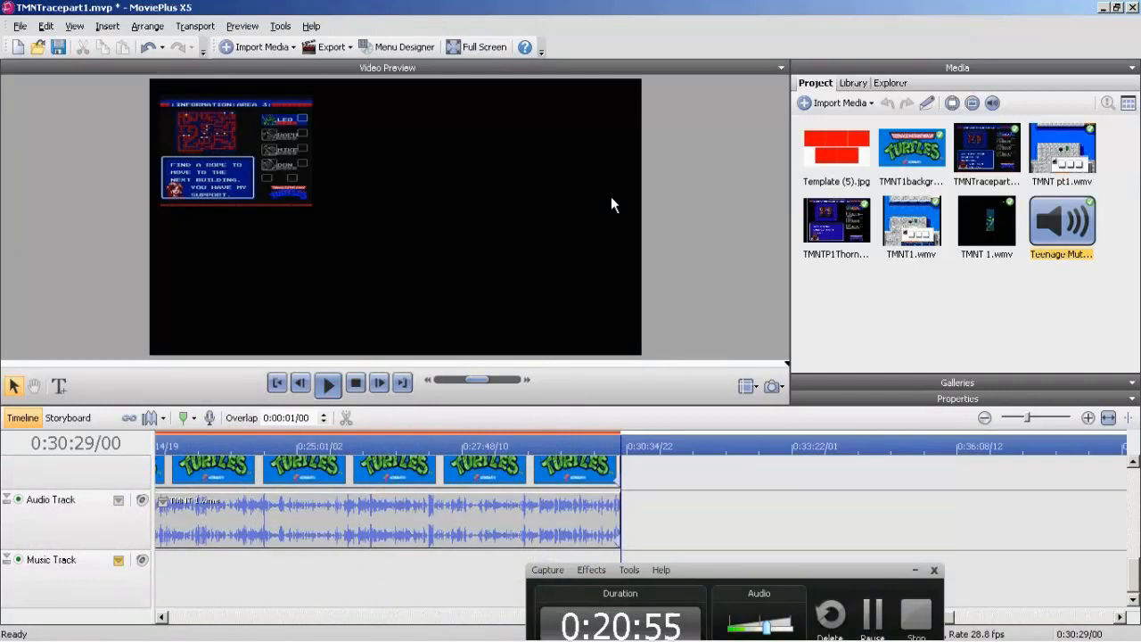
scroll(612, 205, up, 1)
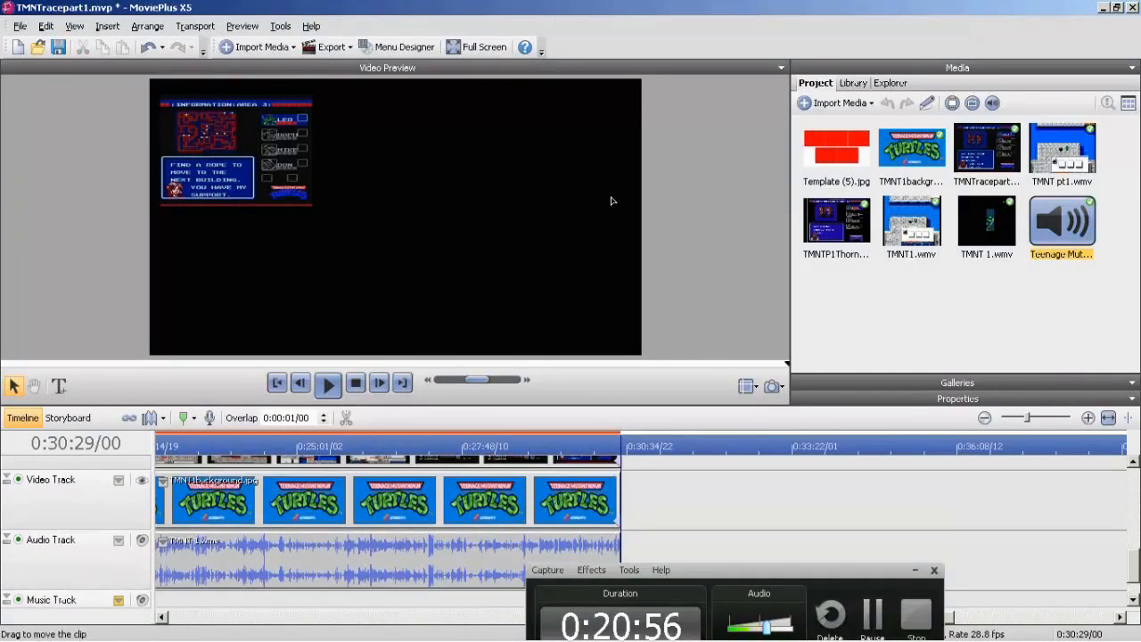
click(486, 501)
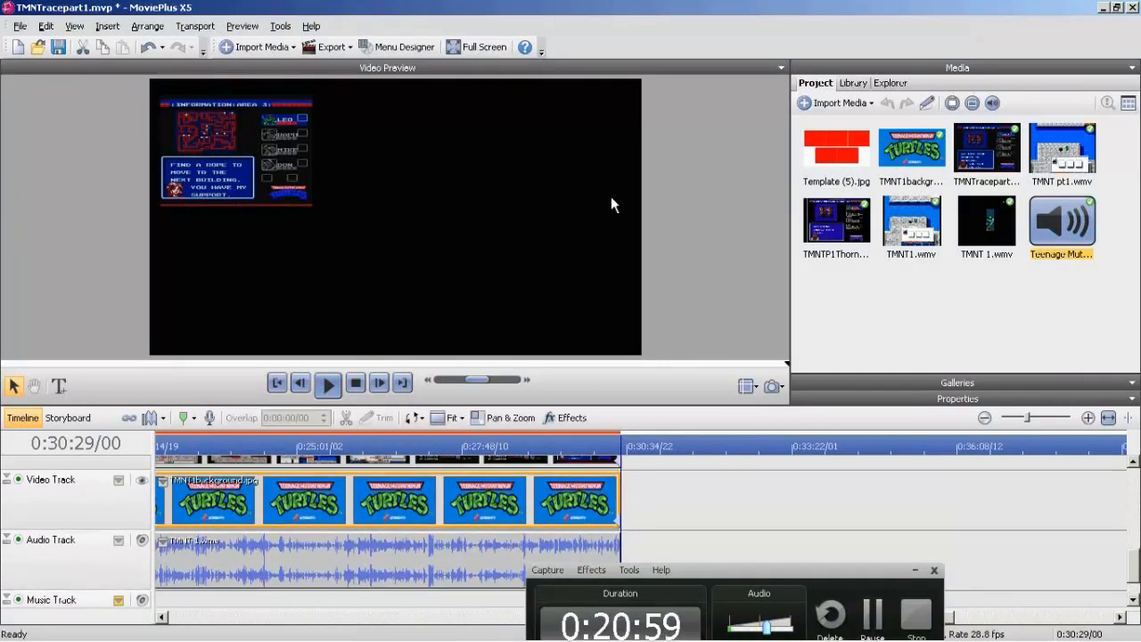
click(107, 26)
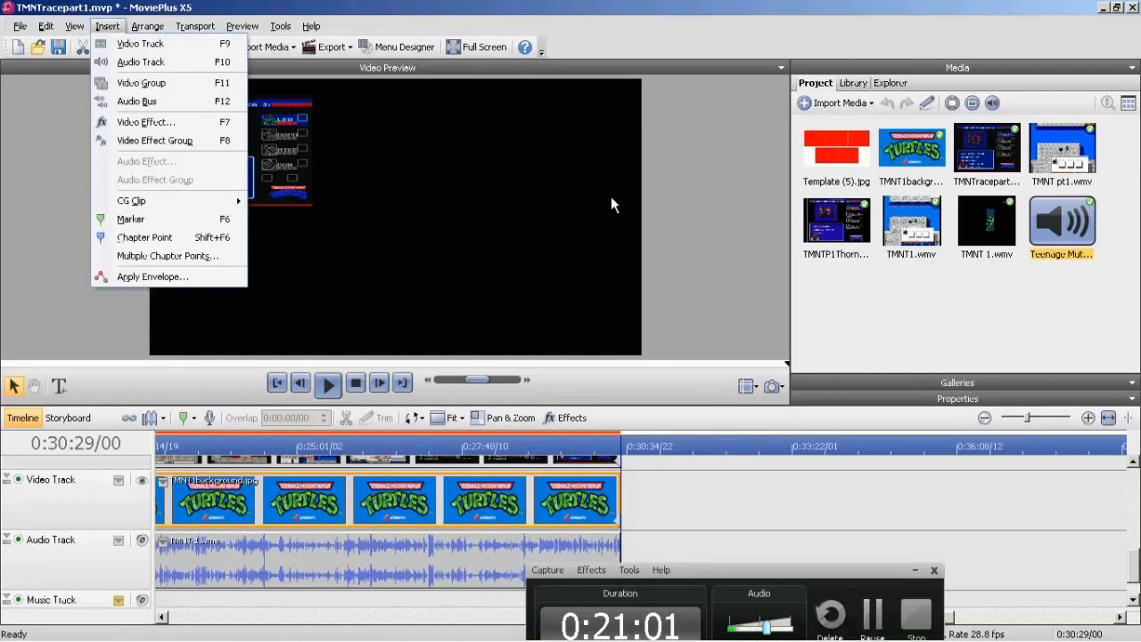
key(Escape)
Split the Top Left clip at 0:30:29/00 and delete the short remainder after the cut.
scroll(611, 204, up, 3)
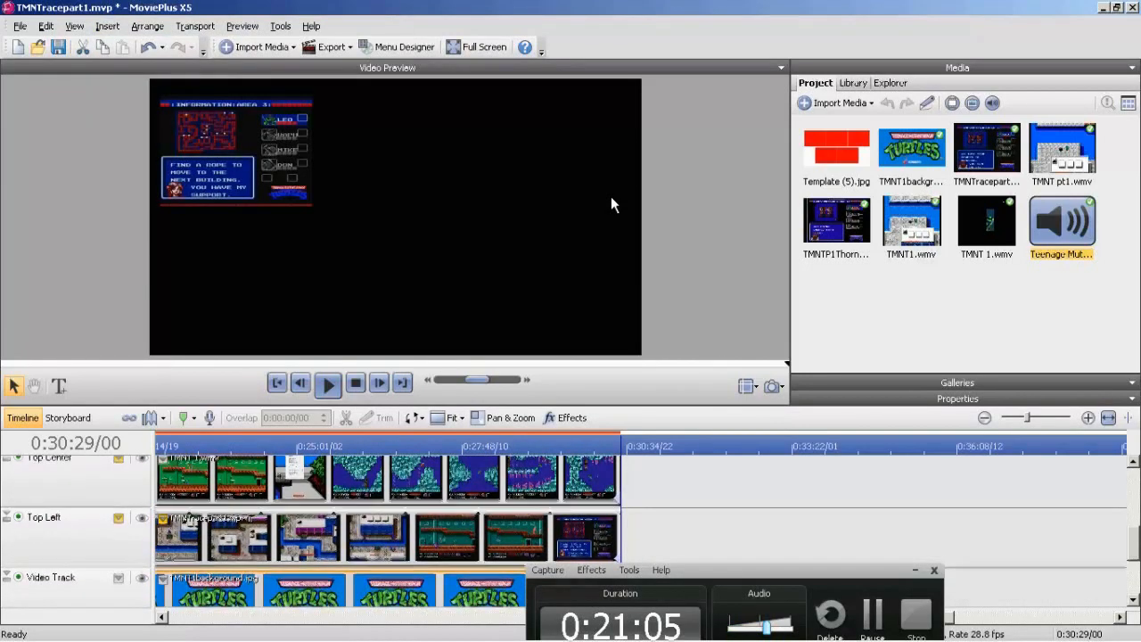
scroll(387, 532, down, 1)
click(379, 384)
click(301, 383)
click(387, 510)
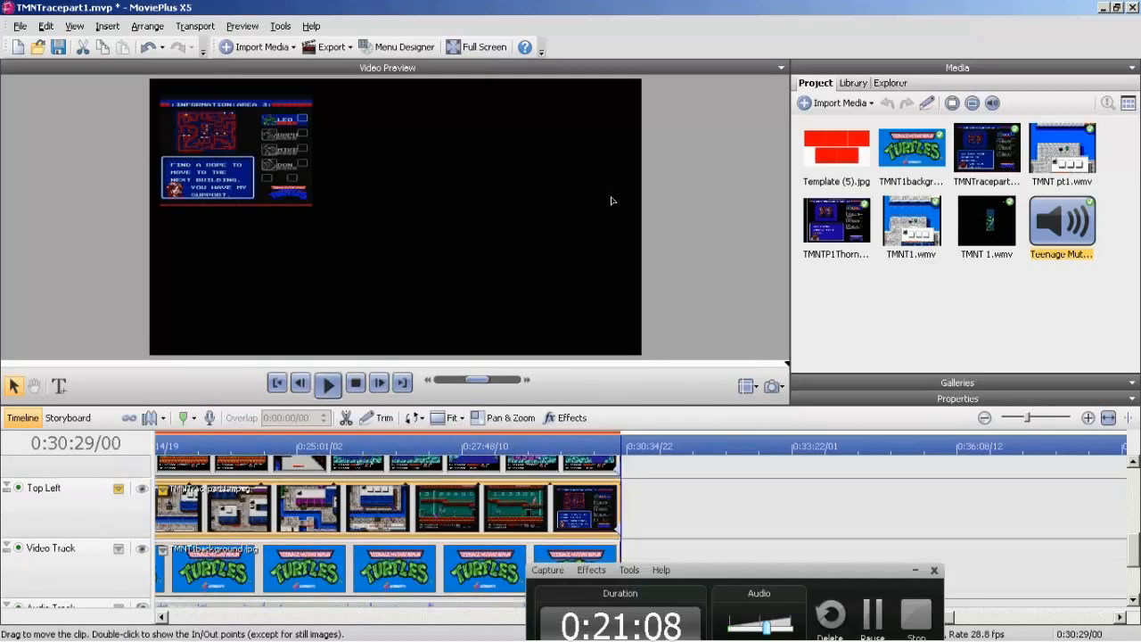
click(447, 417)
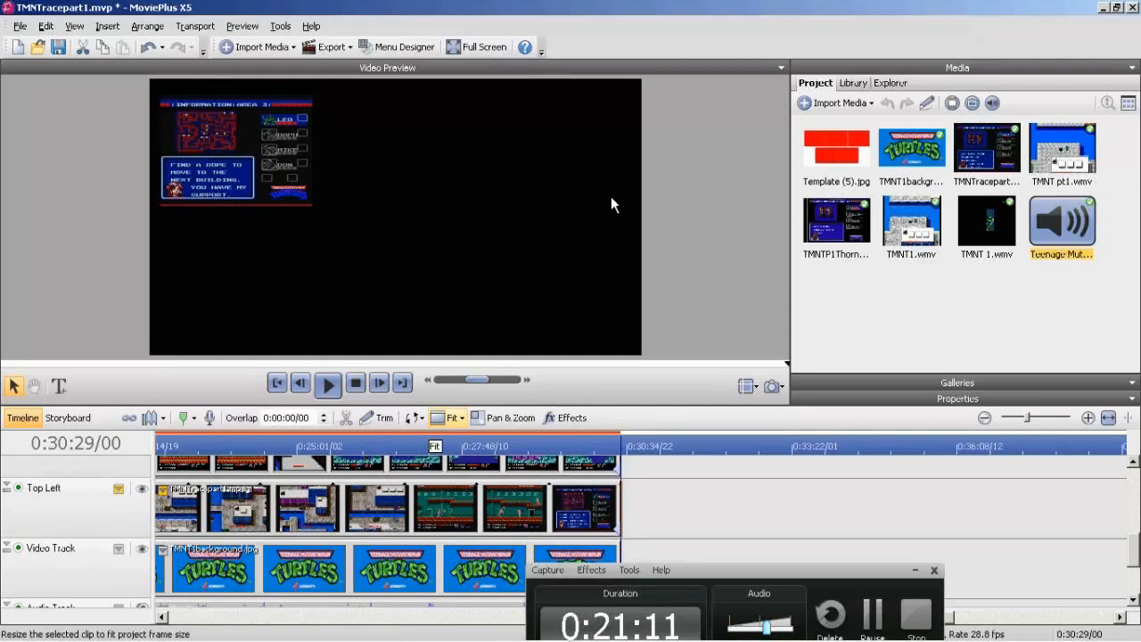
click(704, 510)
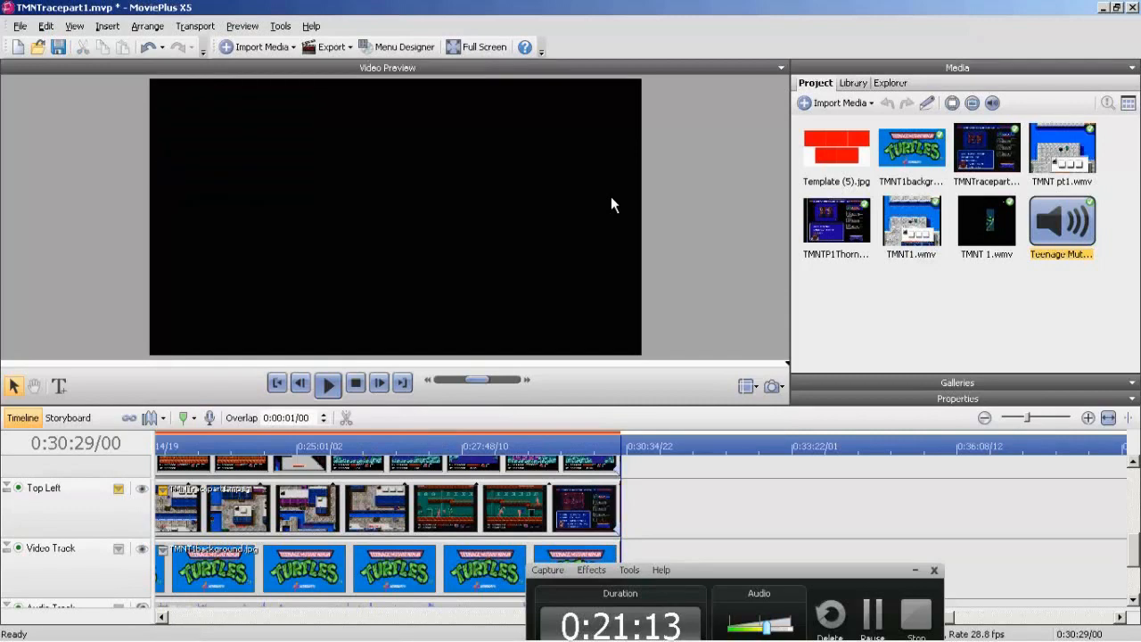
Insert a text title clip on the background's Video Track at 0:30:29/00.
scroll(571, 514, down, 1)
click(387, 514)
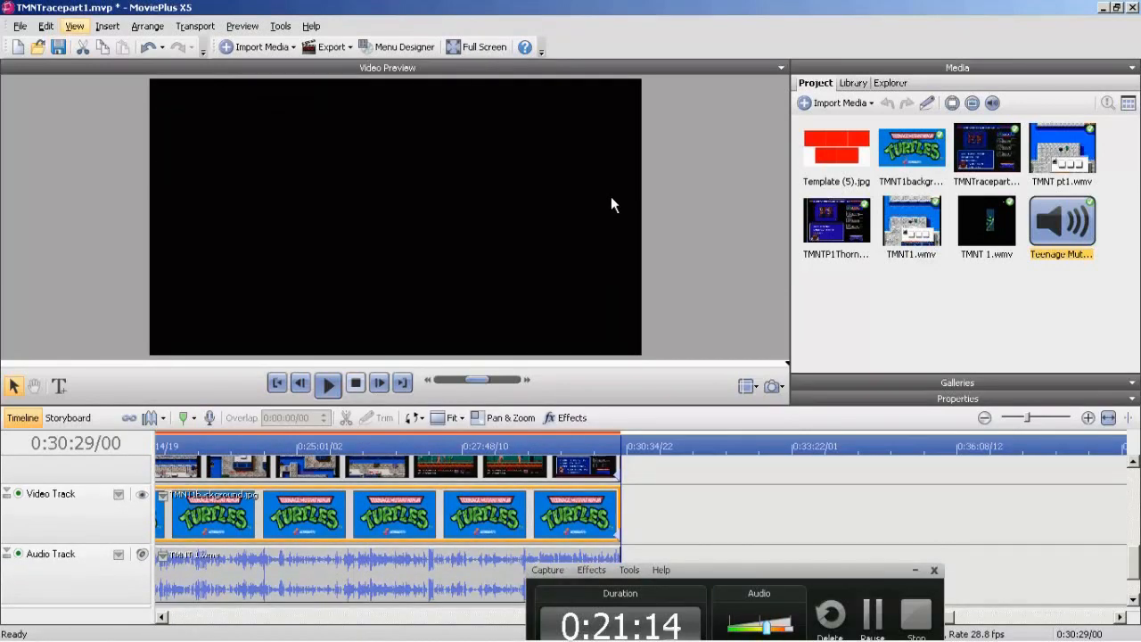
click(107, 26)
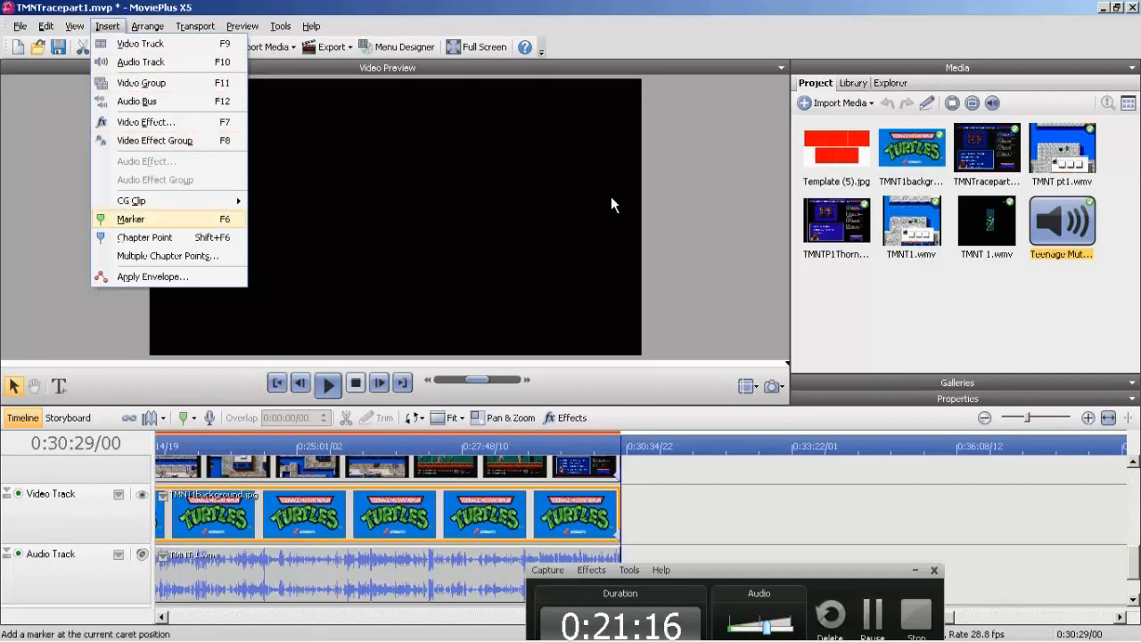
mouse_move(131, 200)
click(277, 202)
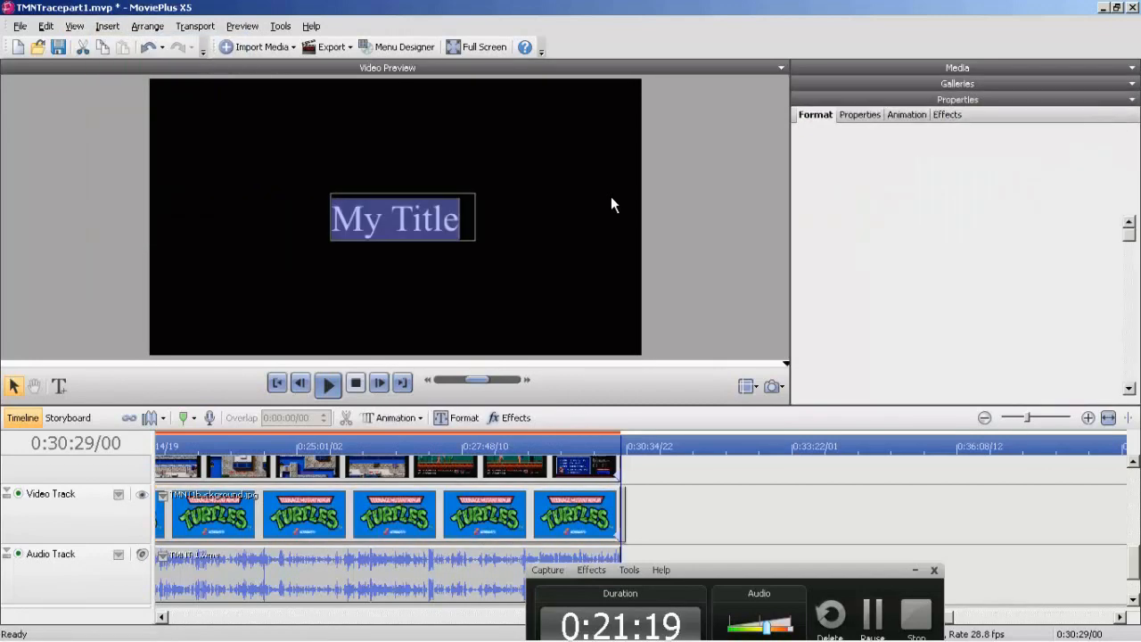
text(1st Pl)
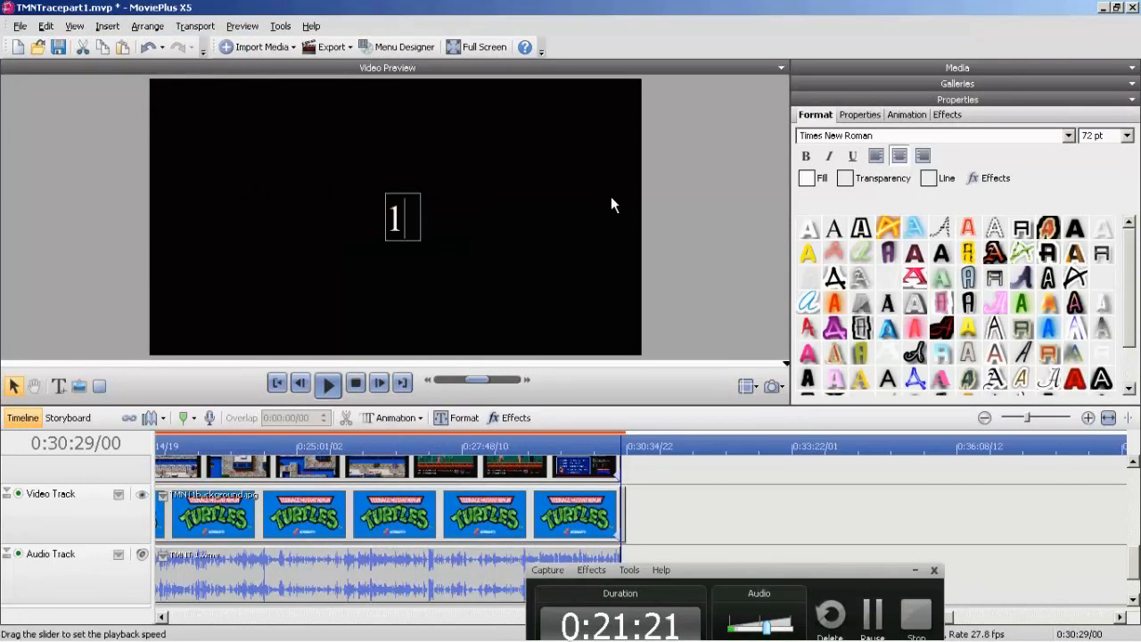
key(BackSpace)
key(BackSpace)
key(BackSpace)
key(BackSpace)
key(BackSpace)
key(BackSpace)
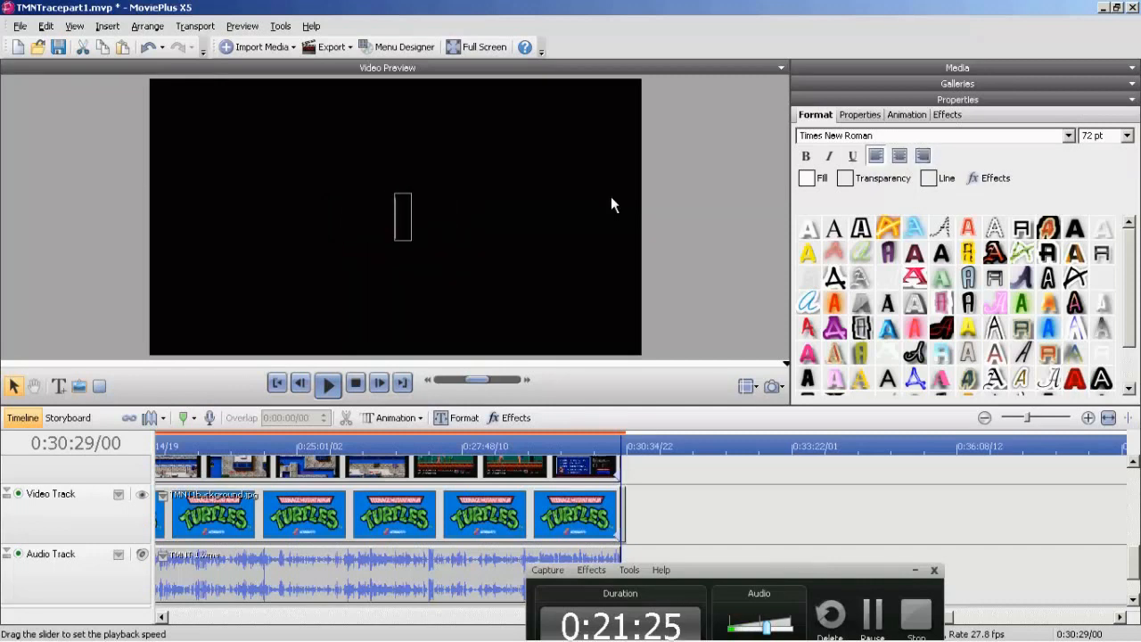
click(1127, 136)
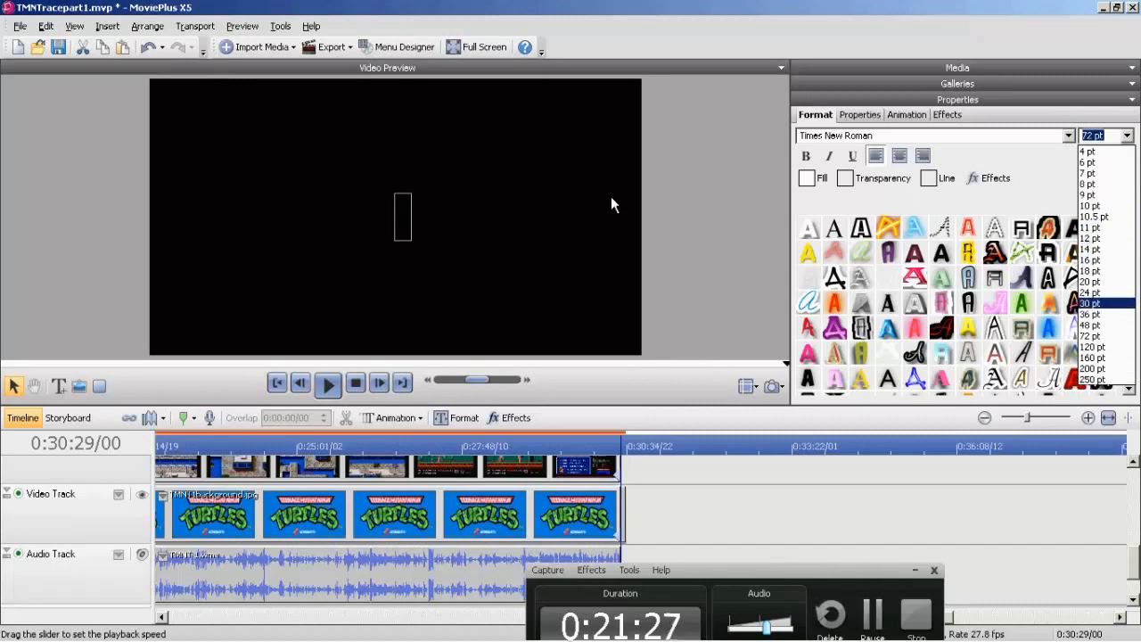
key(Return)
text(1st)
key(BackSpace)
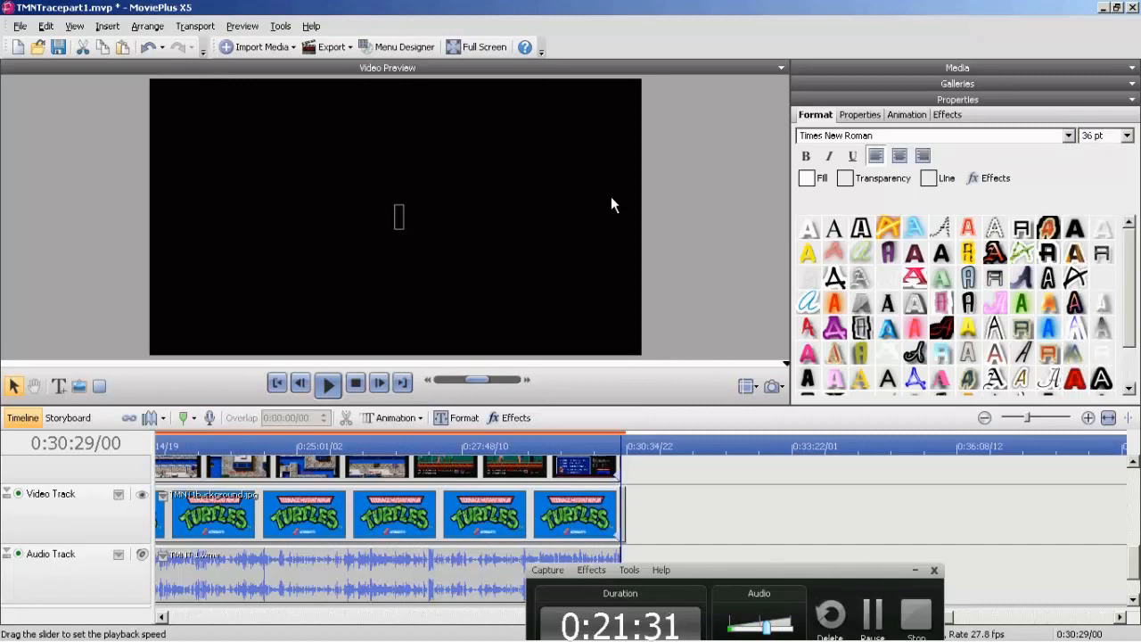
click(1128, 135)
click(1103, 336)
Enter the title lines "1st Place -" with the Bottom Right racer's name and "2nd Place -" with the Top Left racer's name.
text(1st Place -)
text(G)
key(BackSpace)
text(CaptainTurbo)
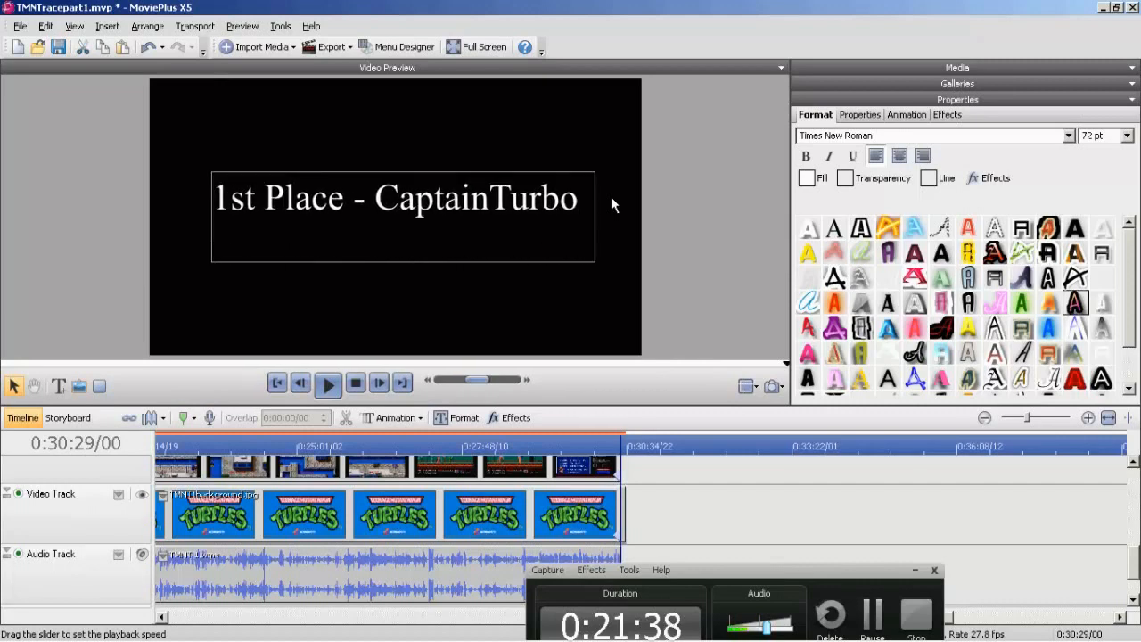
key(Return)
text(2nd )
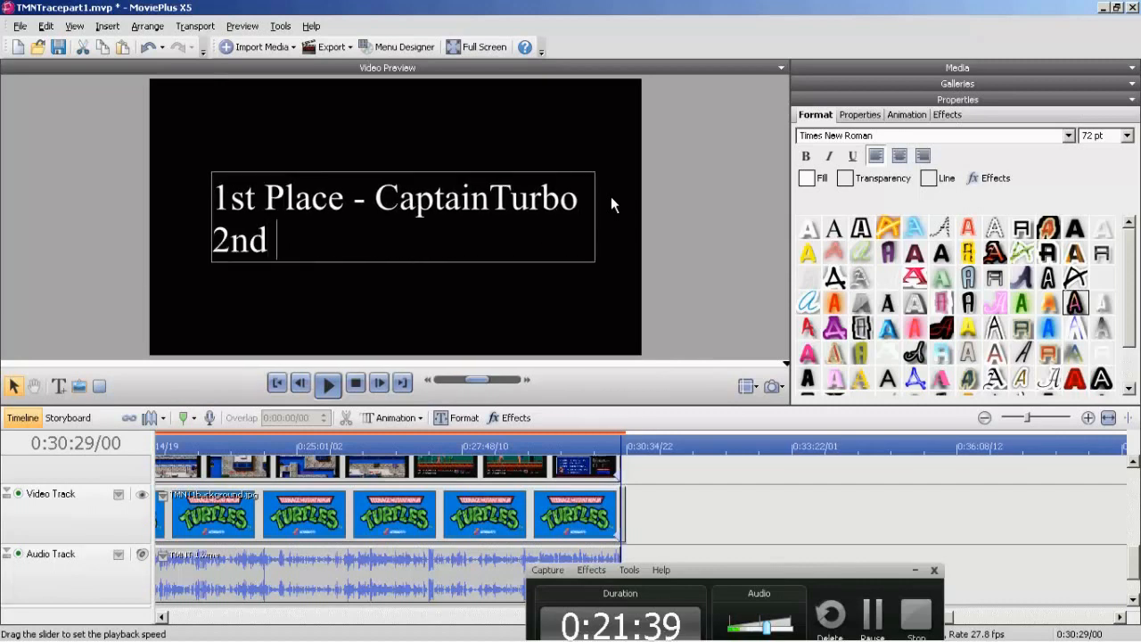
text(Place - GoldGle)
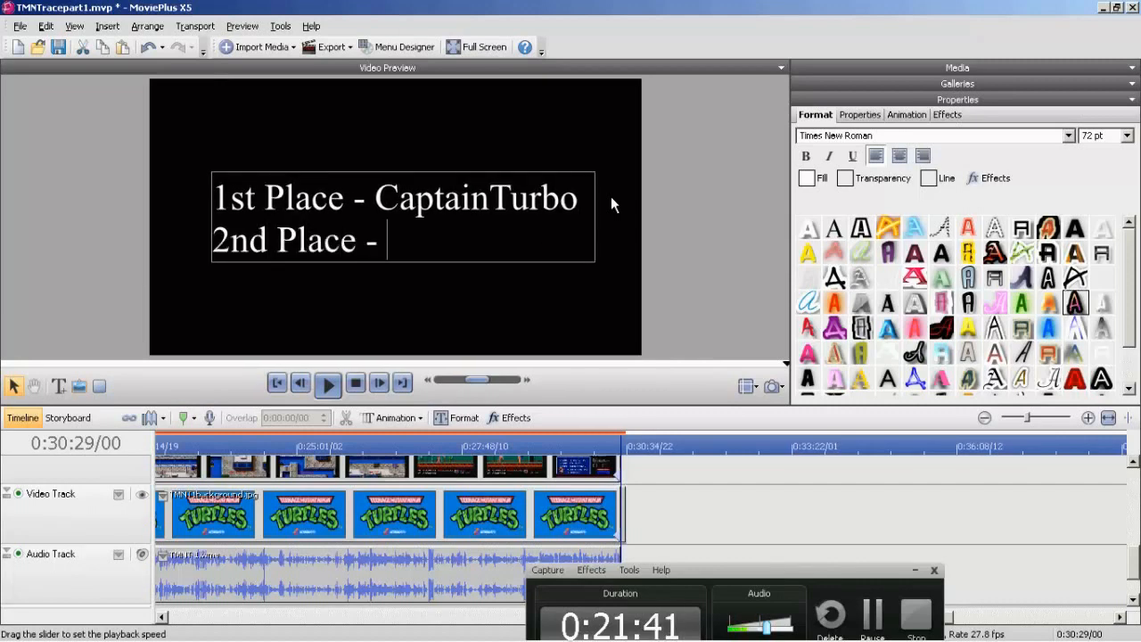
text(eGame)
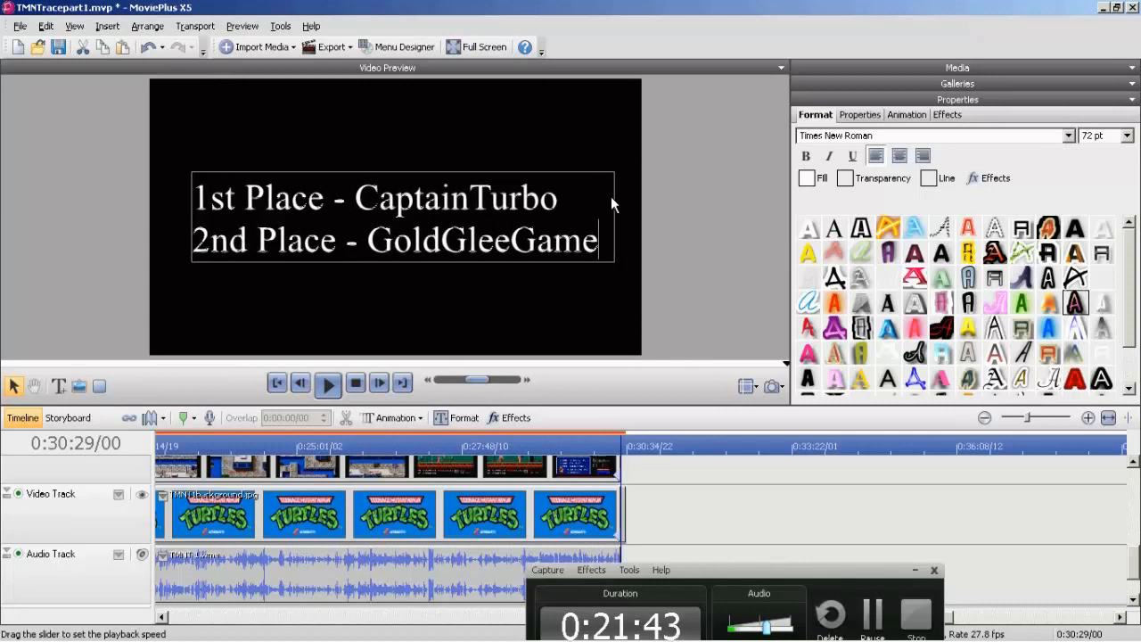
text(r1 3rd P)
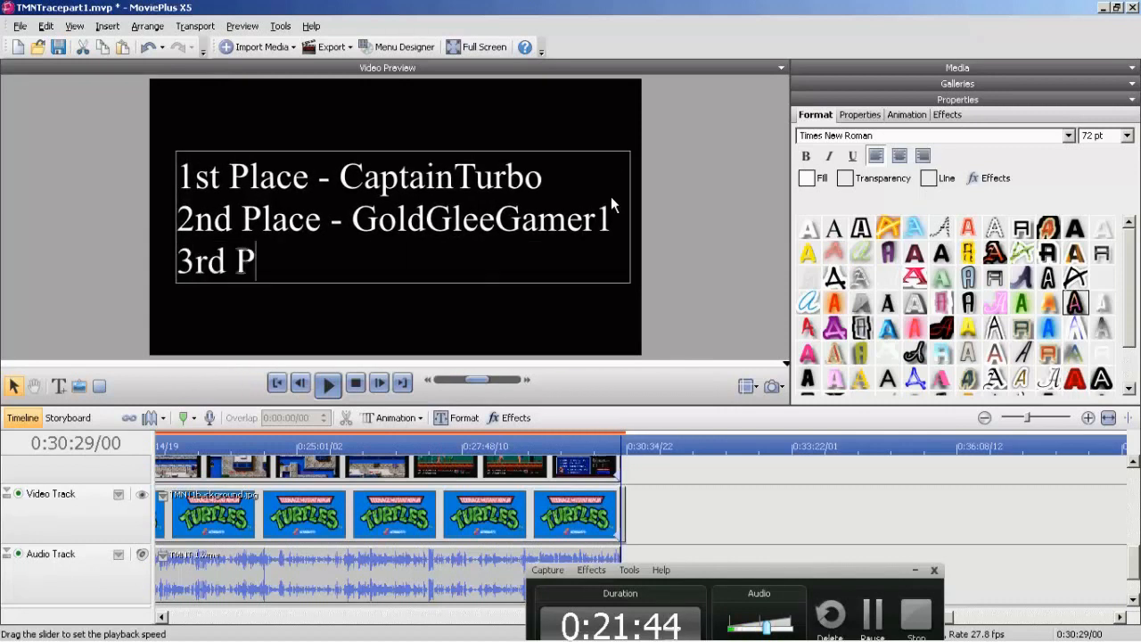
text(lace - Lv2)
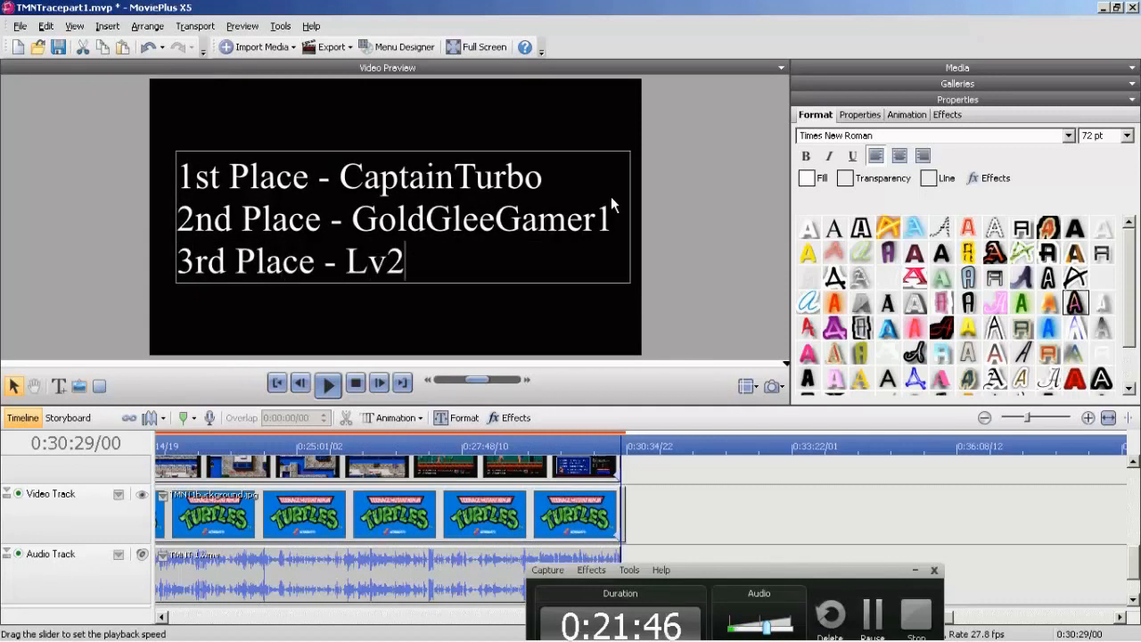
text(7MarkerMan)
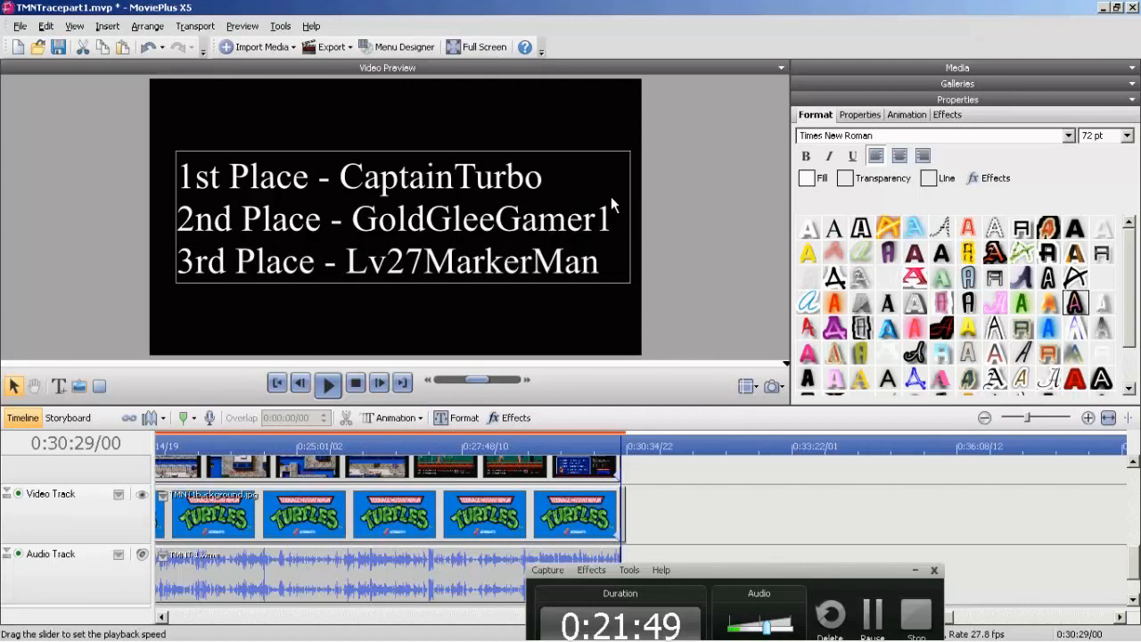
Add the lines "4th Place -" with the Top Center racer's name and "5th Place -" with the Bottom Left racer's name.
key(Return)
text(4th Place)
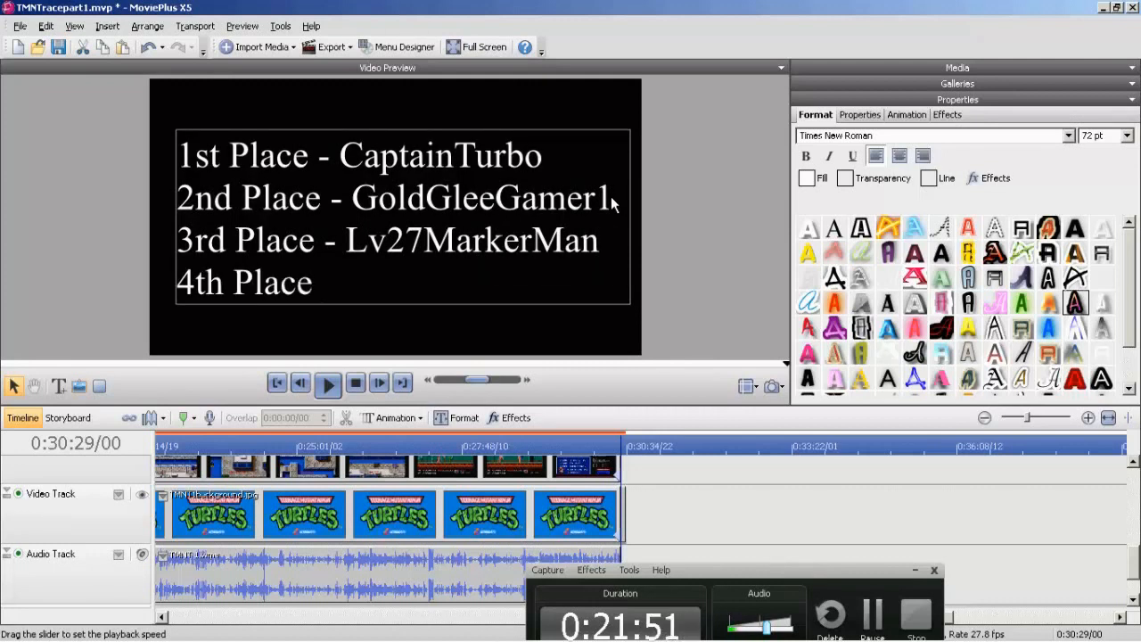
key(BackSpace)
key(BackSpace)
text(- Sinisterkun)
key(Return)
text(5th PLlace - GreenThorne)
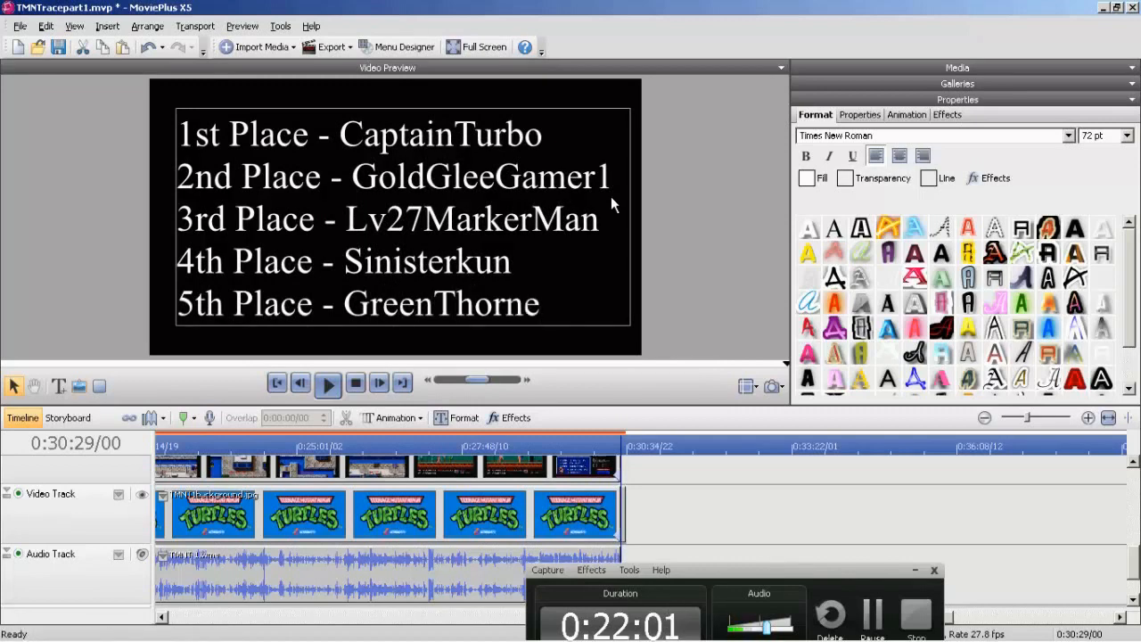
Set all of the results title's text to 48 pt and finish editing it.
key(ctrl+a)
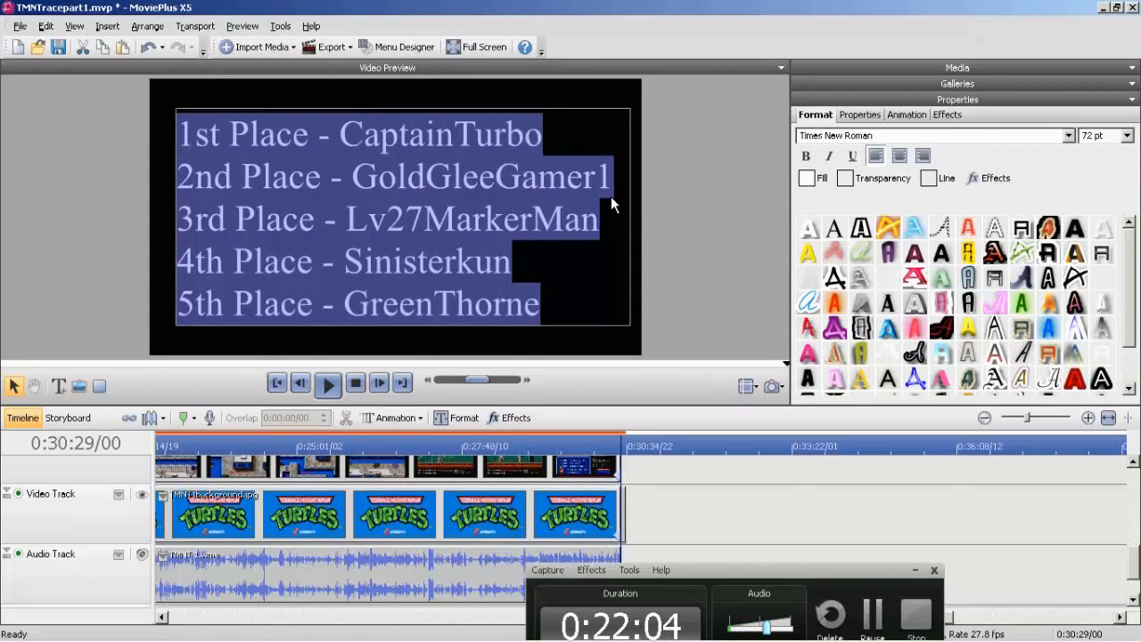
click(1128, 136)
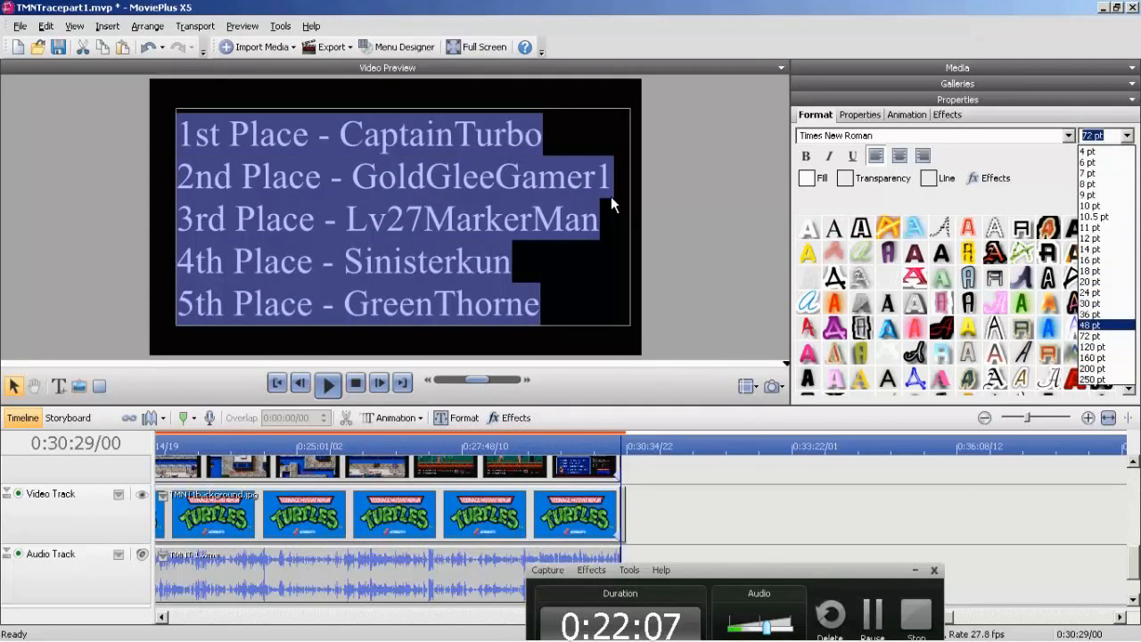
click(1103, 324)
key(Escape)
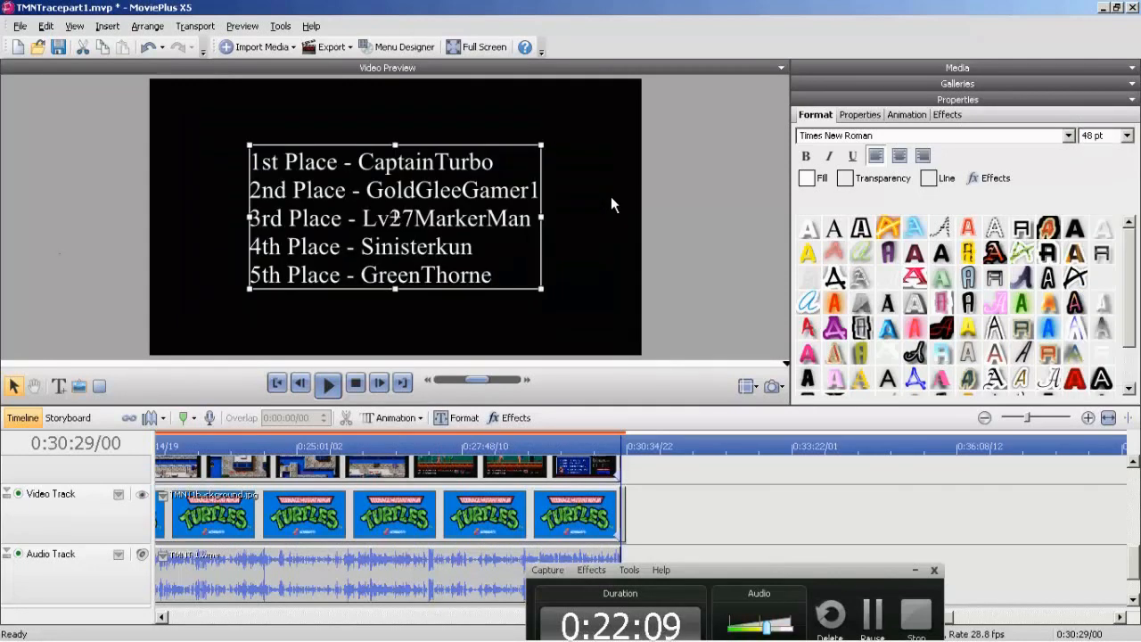
key(Escape)
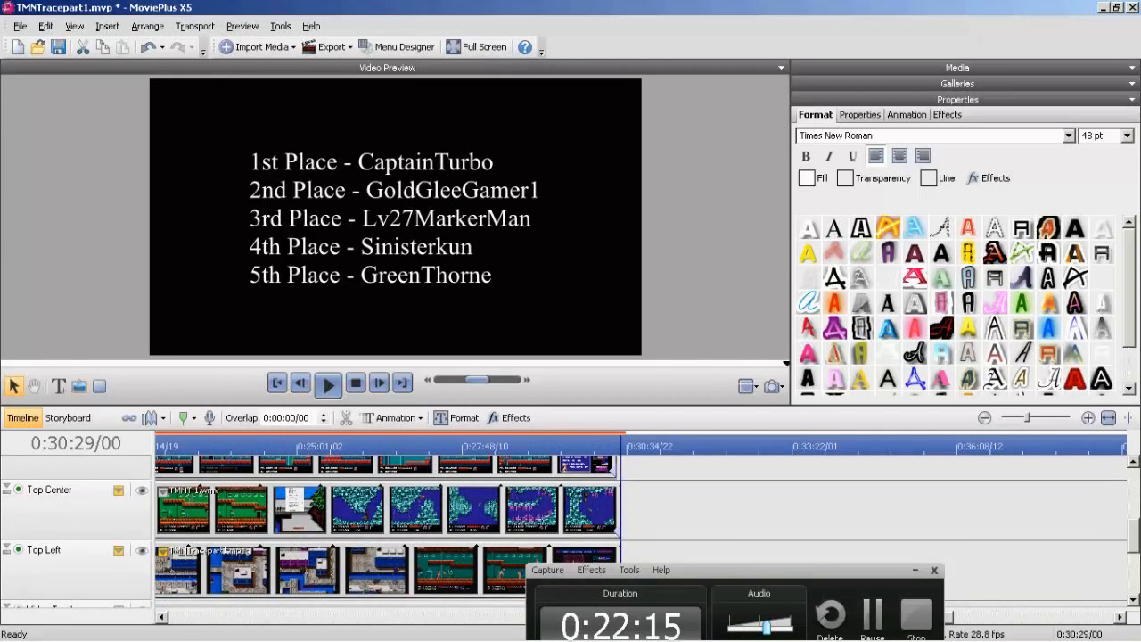
Review the closing section from 0:29:52/15, the track ends and the results title, and return to the project's start.
click(584, 446)
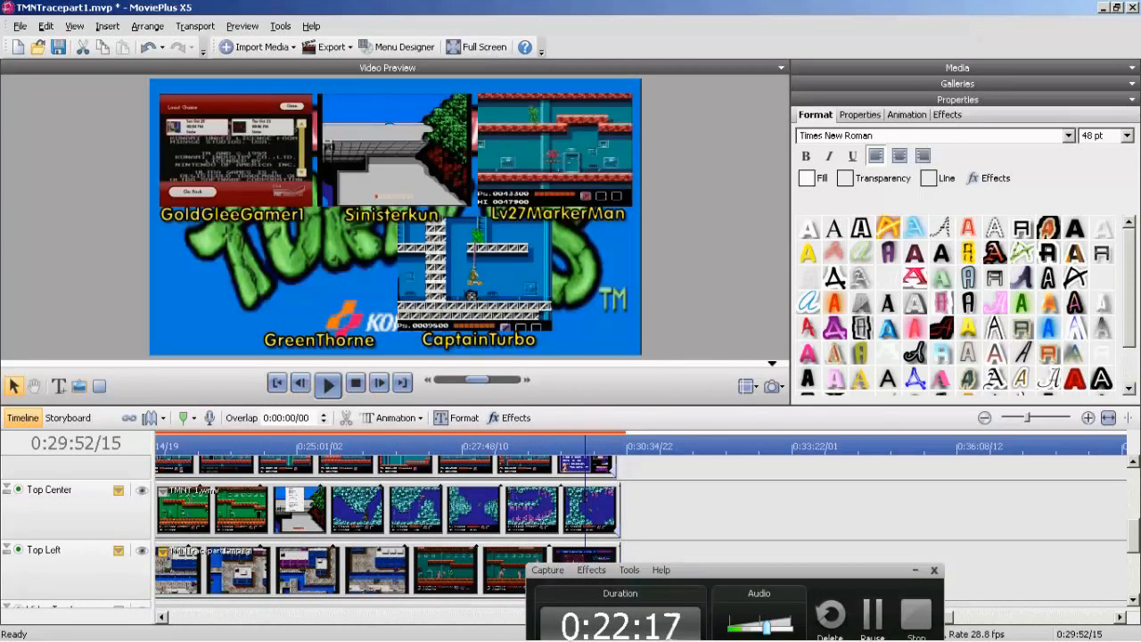
click(328, 383)
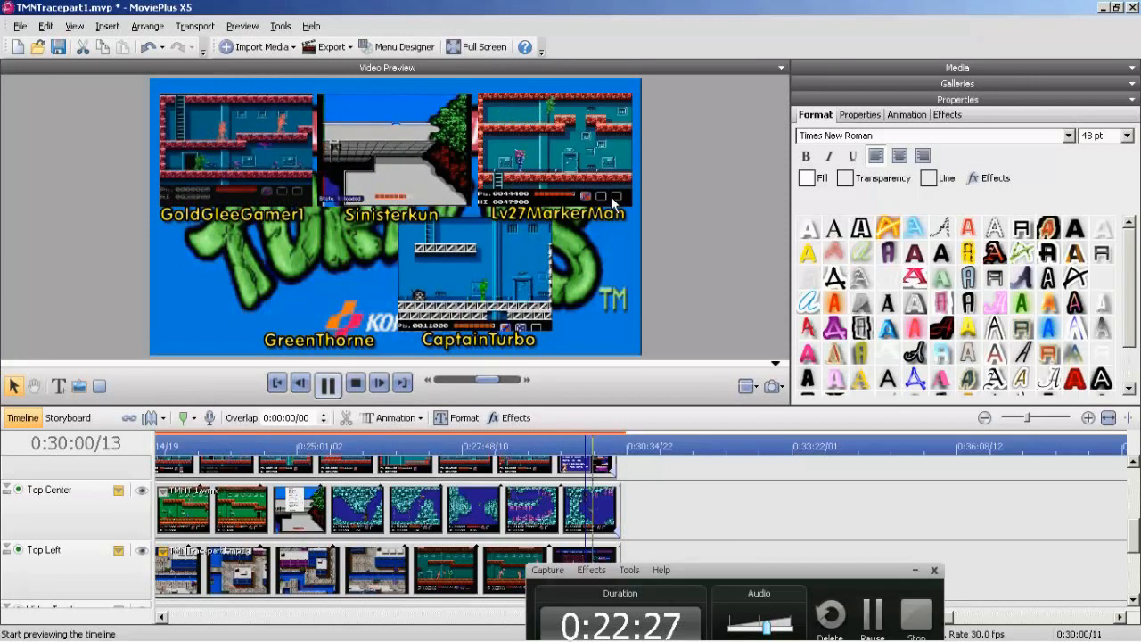
key(space)
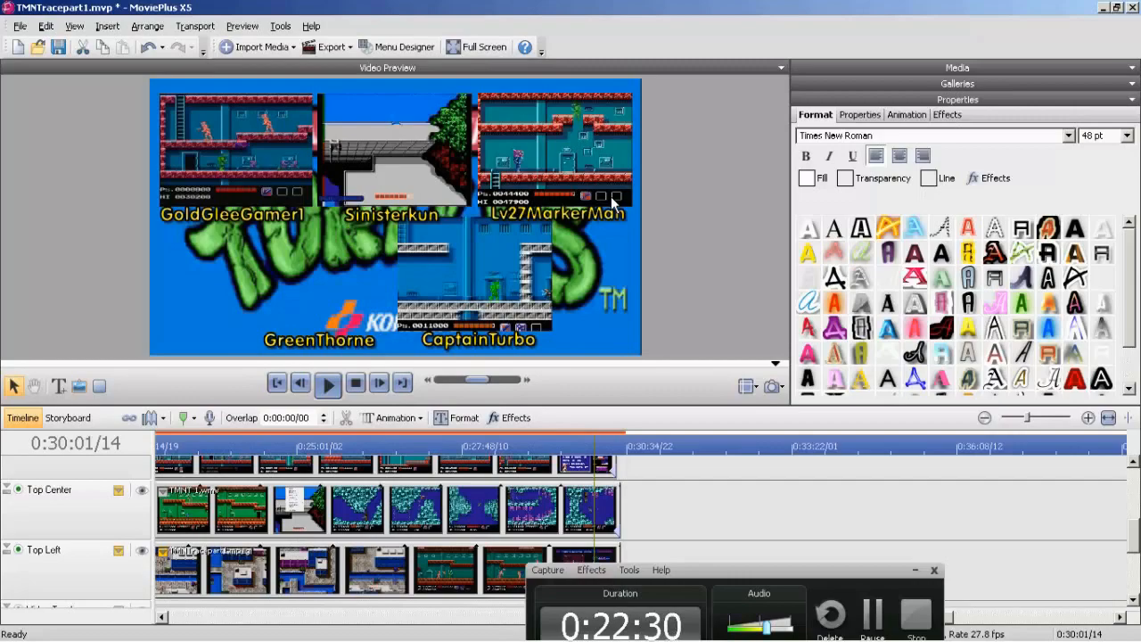
scroll(384, 526, up, 3)
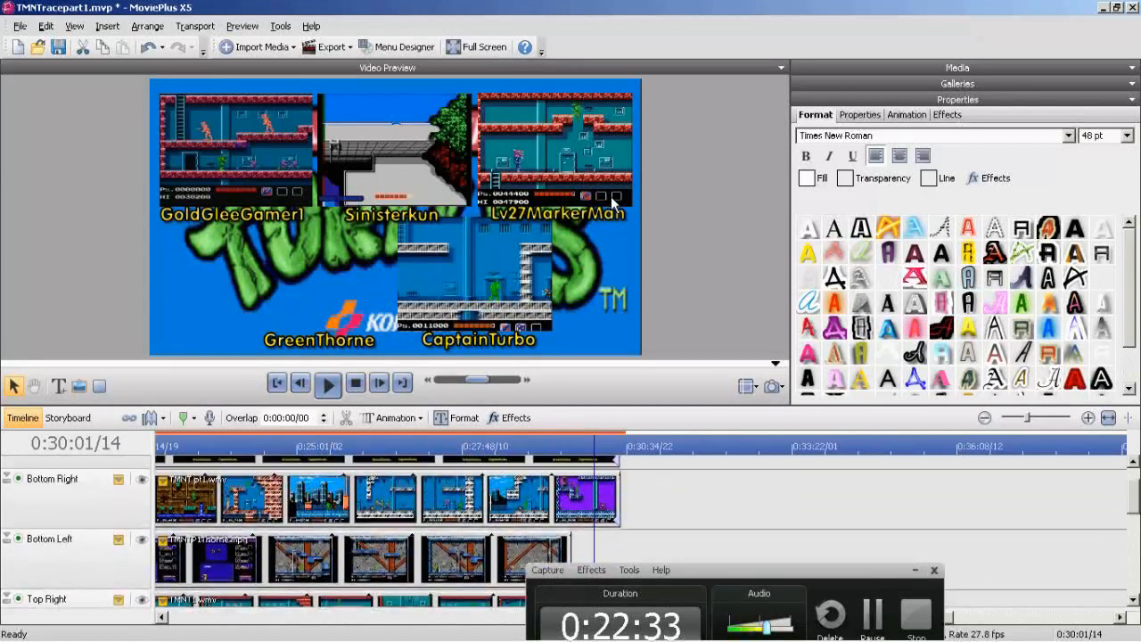
scroll(383, 526, down, 3)
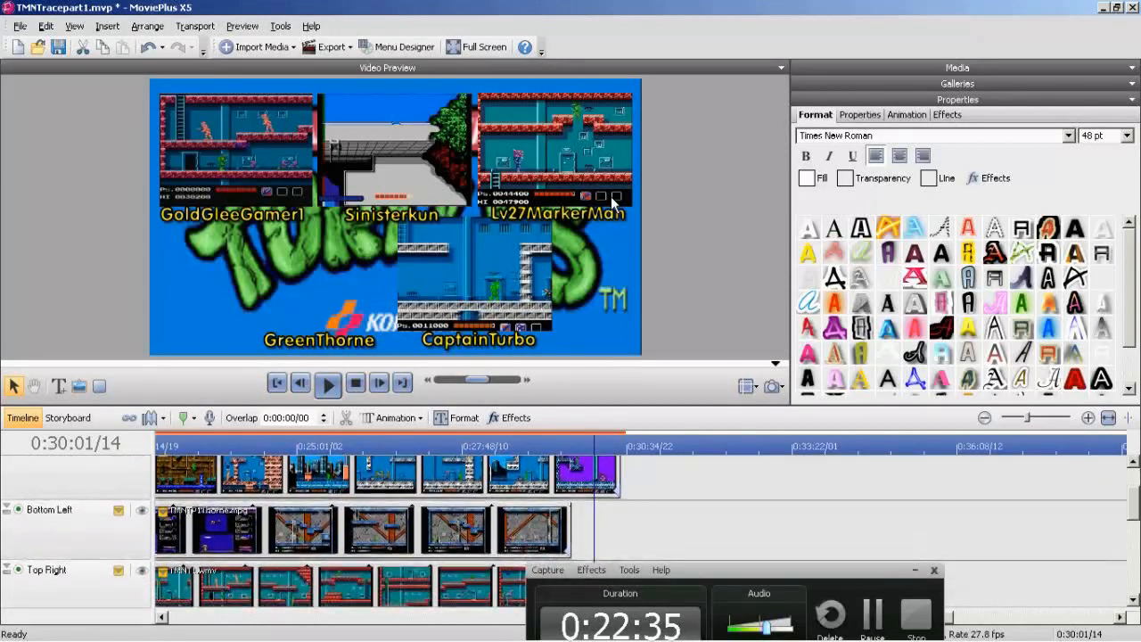
drag(623, 363, 775, 364)
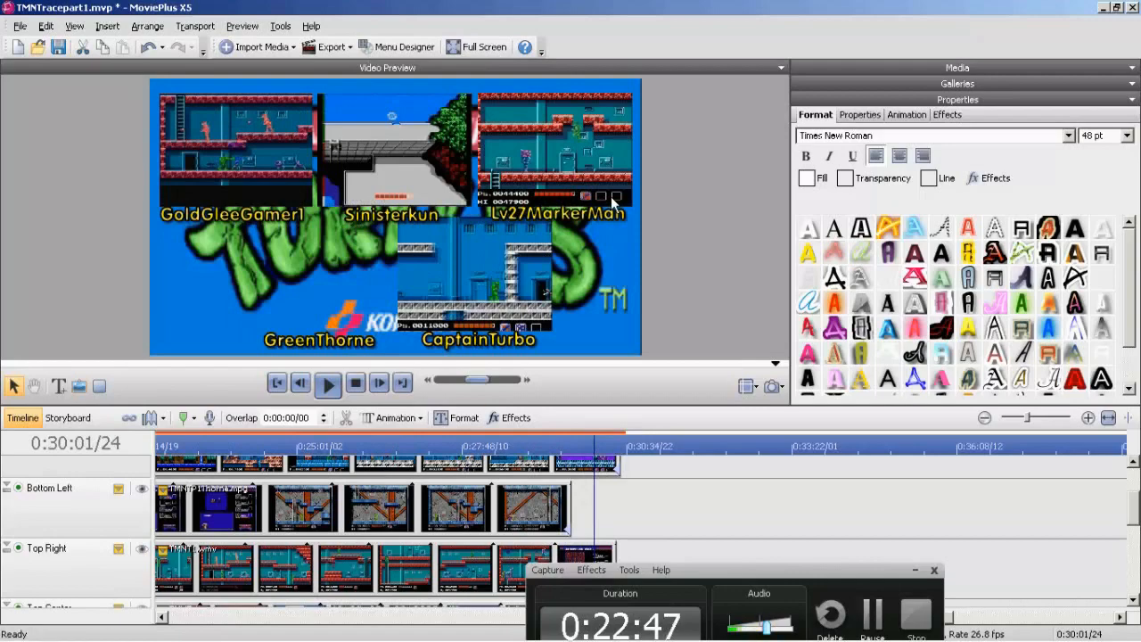
click(328, 383)
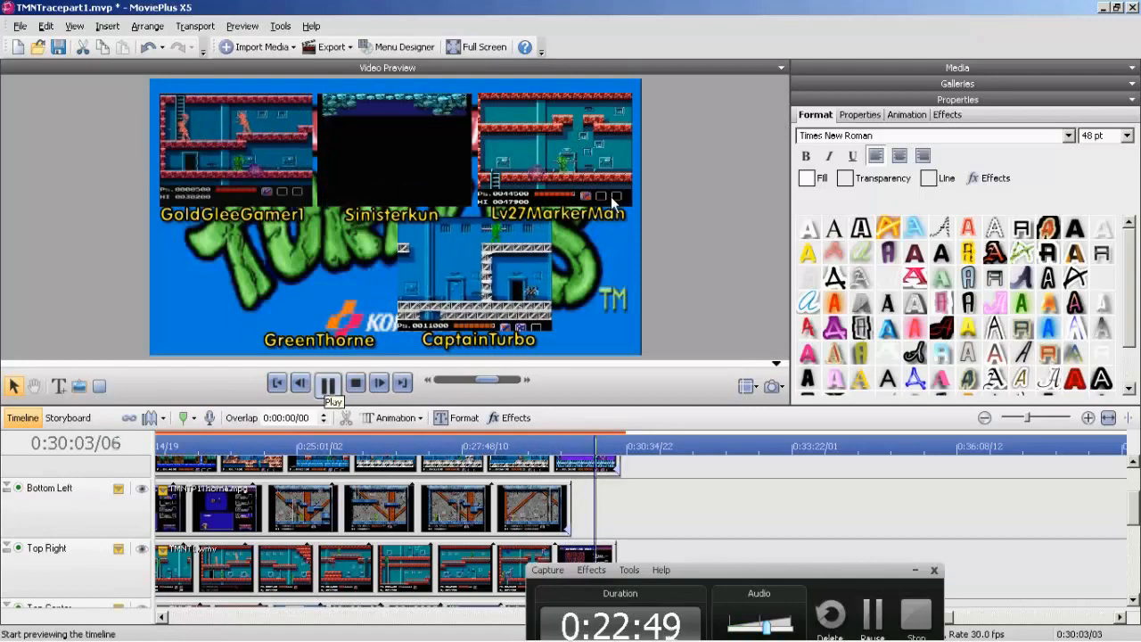
key(space)
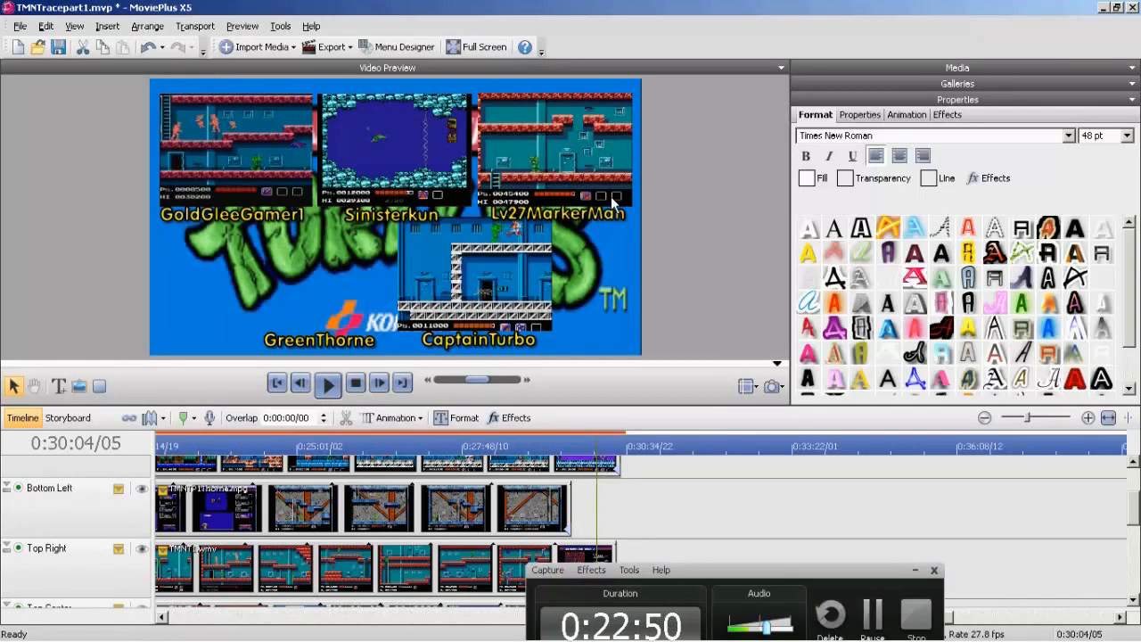
scroll(612, 203, down, 8)
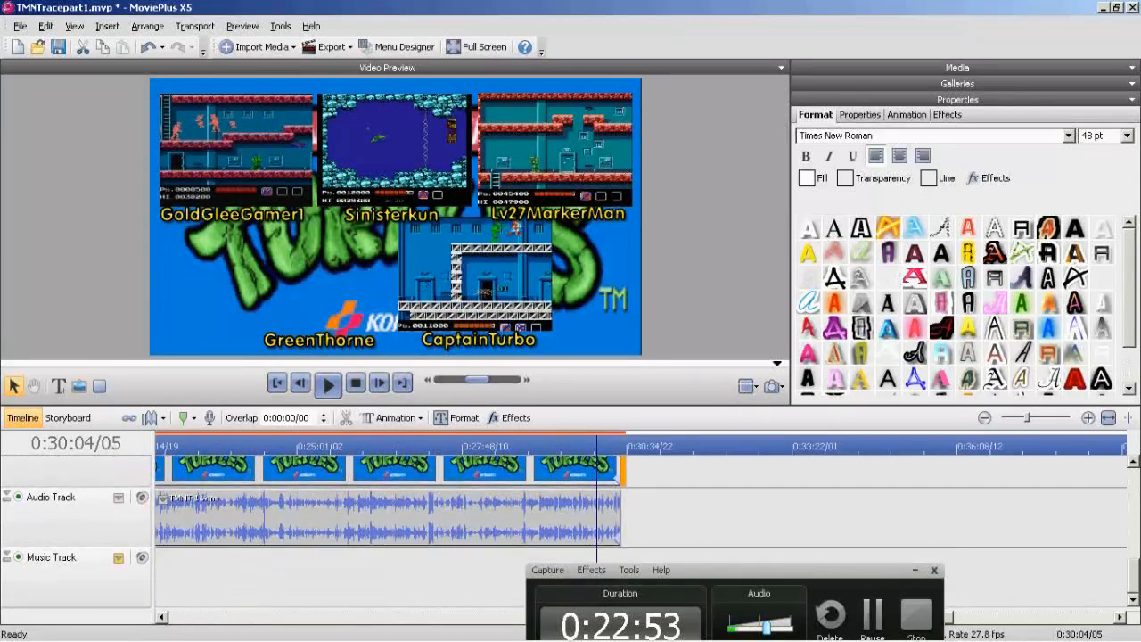
key(End)
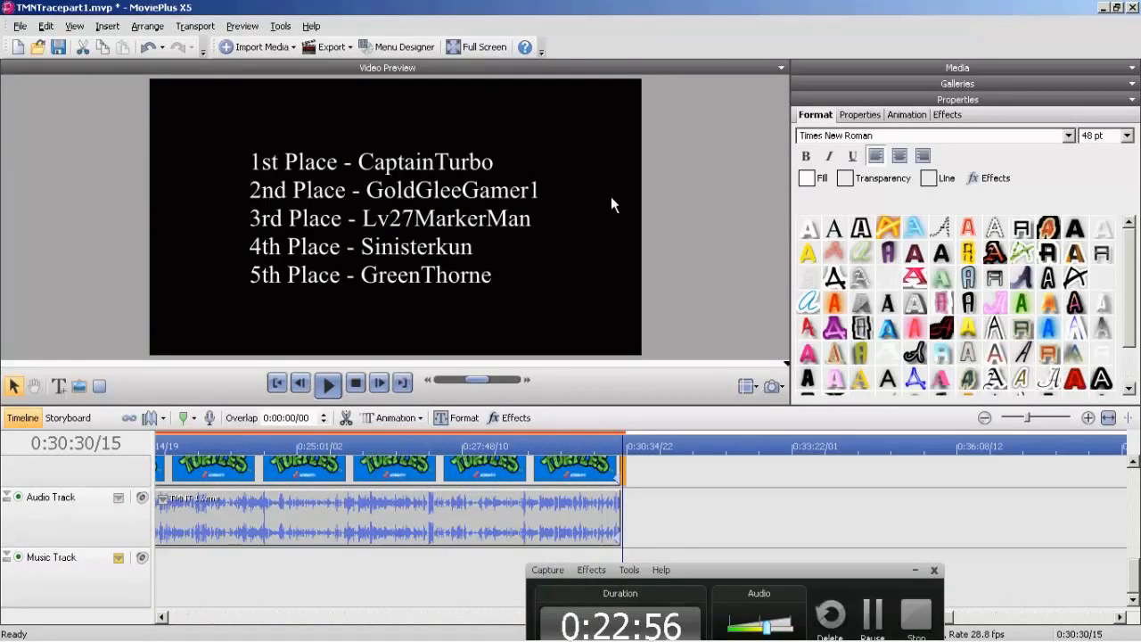
key(Home)
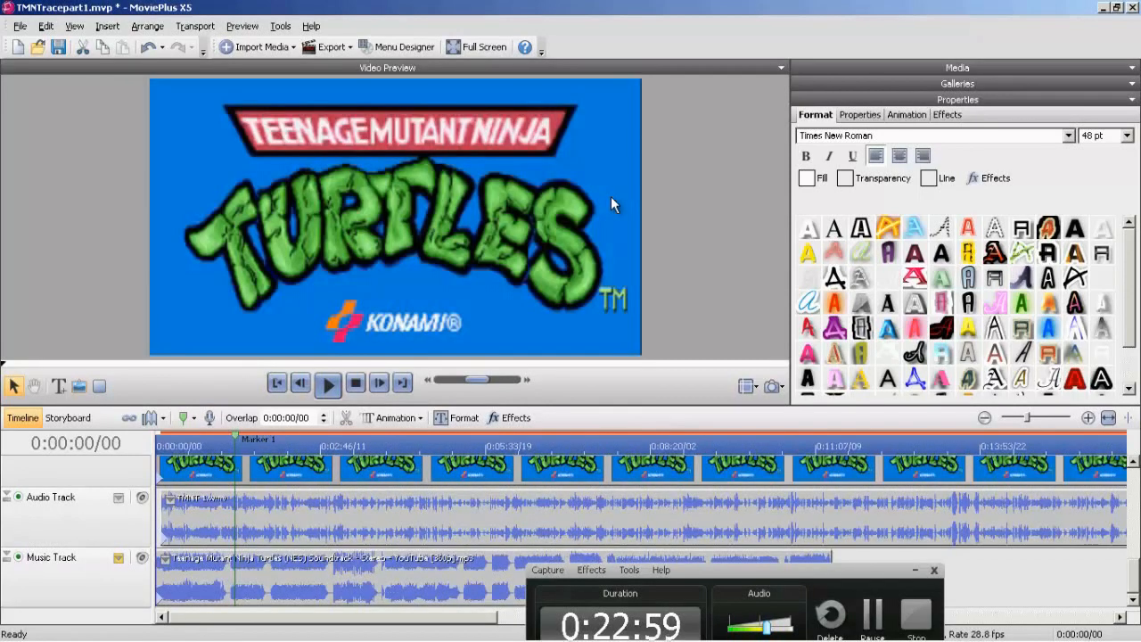